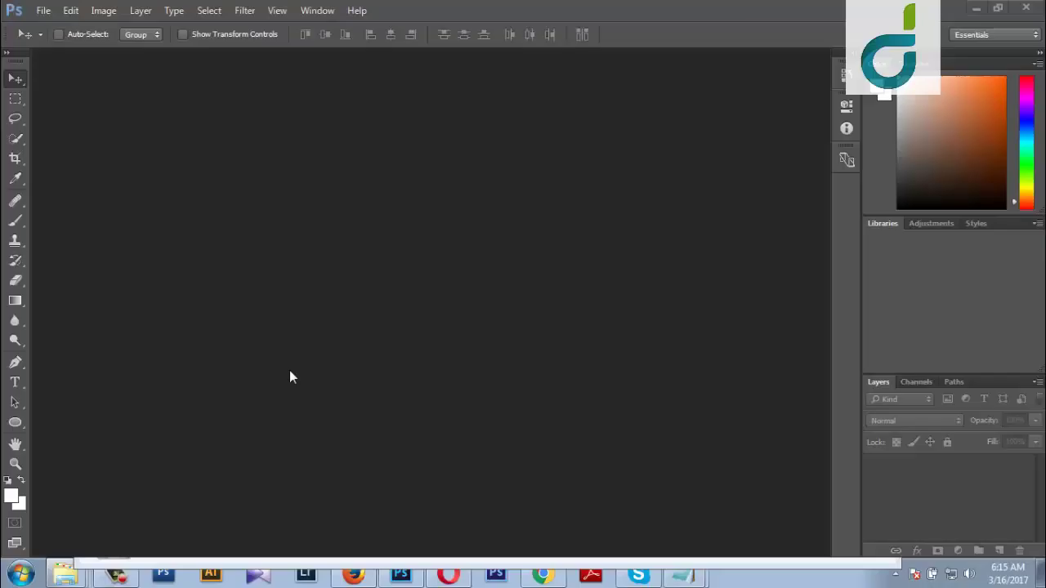
Open the beach photo bikini-model-01.jpg from the image work folder.
{"action": "left_click", "coordinate": [43, 10]}
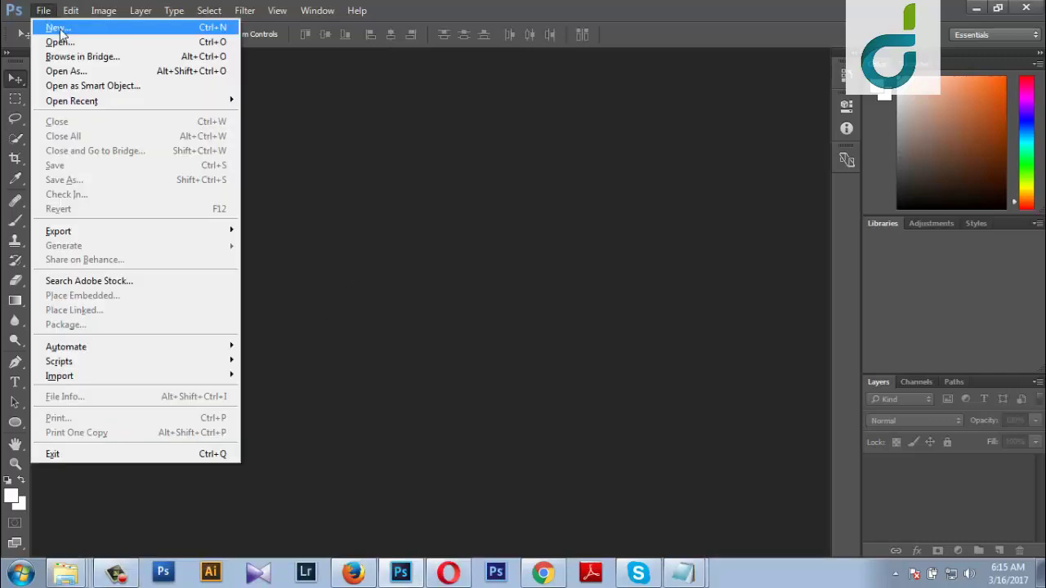
{"action": "left_click", "coordinate": [66, 40]}
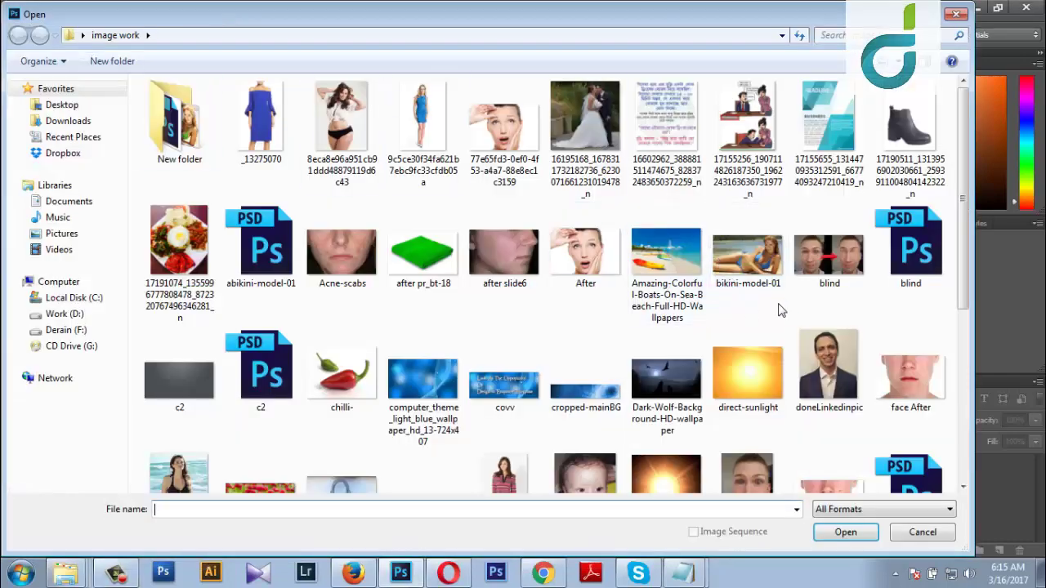
{"action": "double_click", "coordinate": [752, 267]}
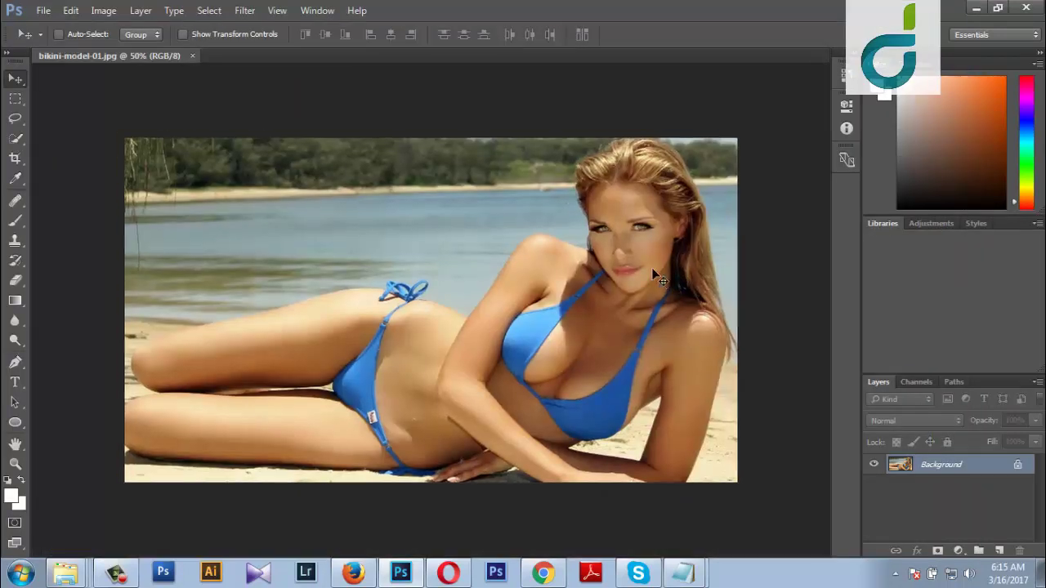
Duplicate the Background layer as Background copy and hide the original Background layer.
{"action": "key", "text": "f"}
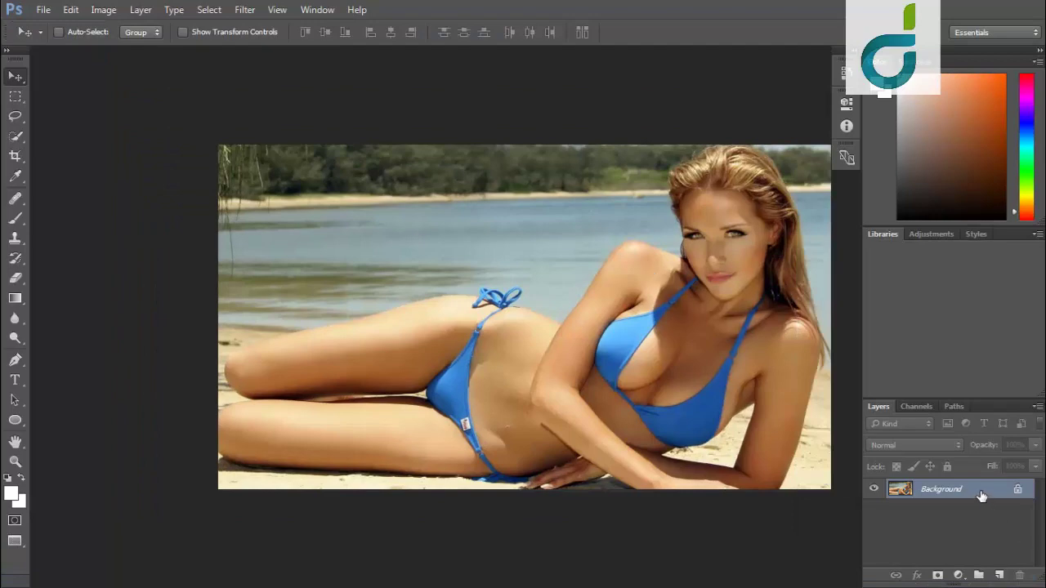
{"action": "right_click", "coordinate": [981, 496]}
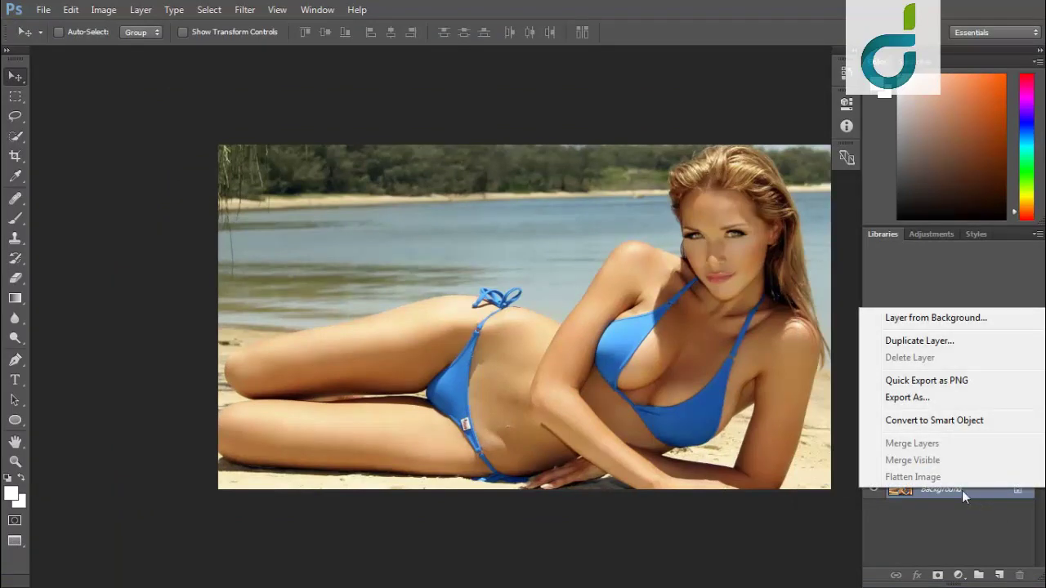
{"action": "left_click", "coordinate": [909, 340]}
{"action": "left_click", "coordinate": [650, 171]}
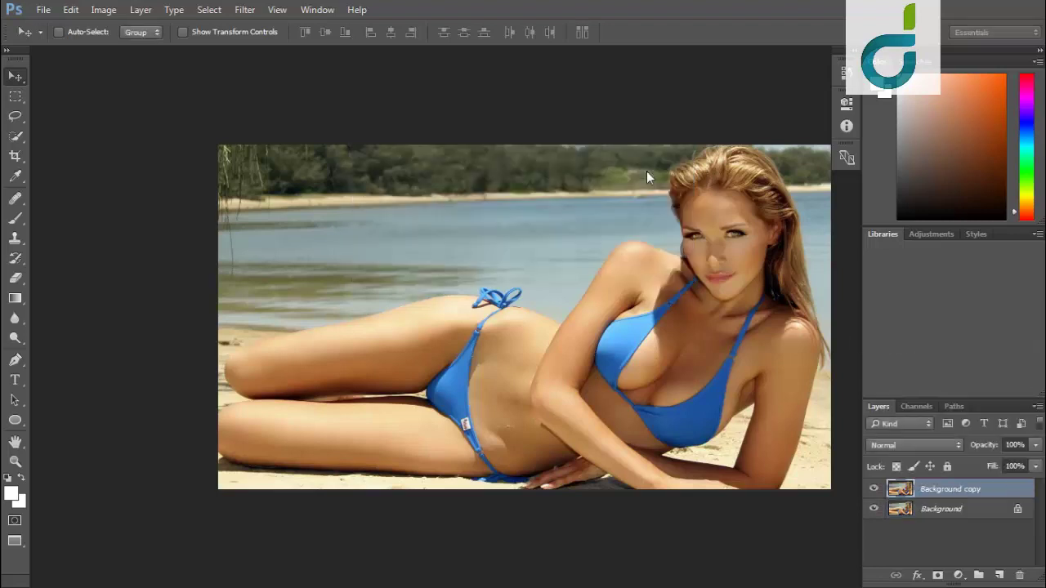
{"action": "left_click", "coordinate": [875, 510]}
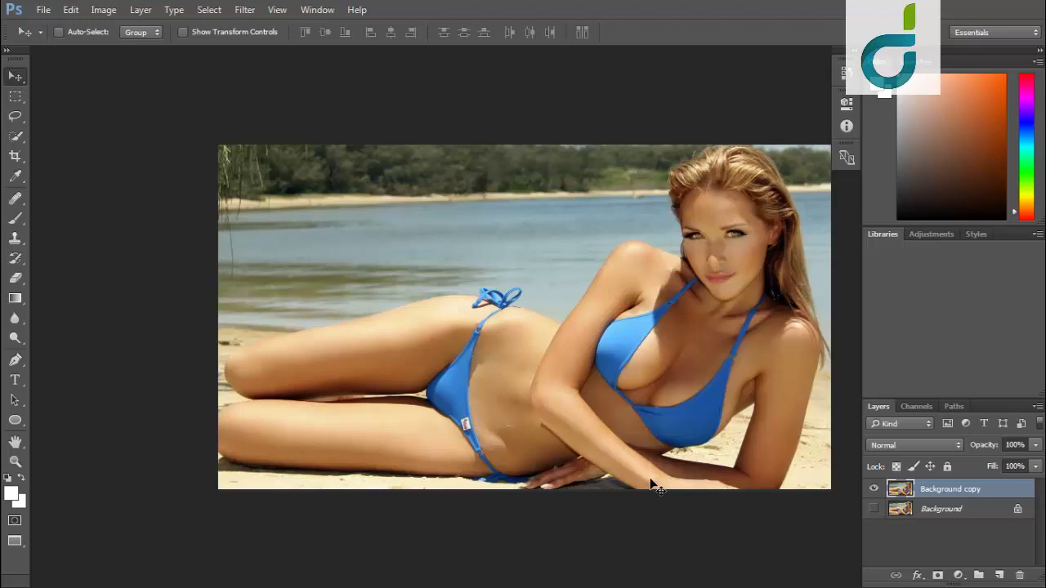
{"action": "left_click_drag", "start_coordinate": [651, 484], "coordinate": [615, 483]}
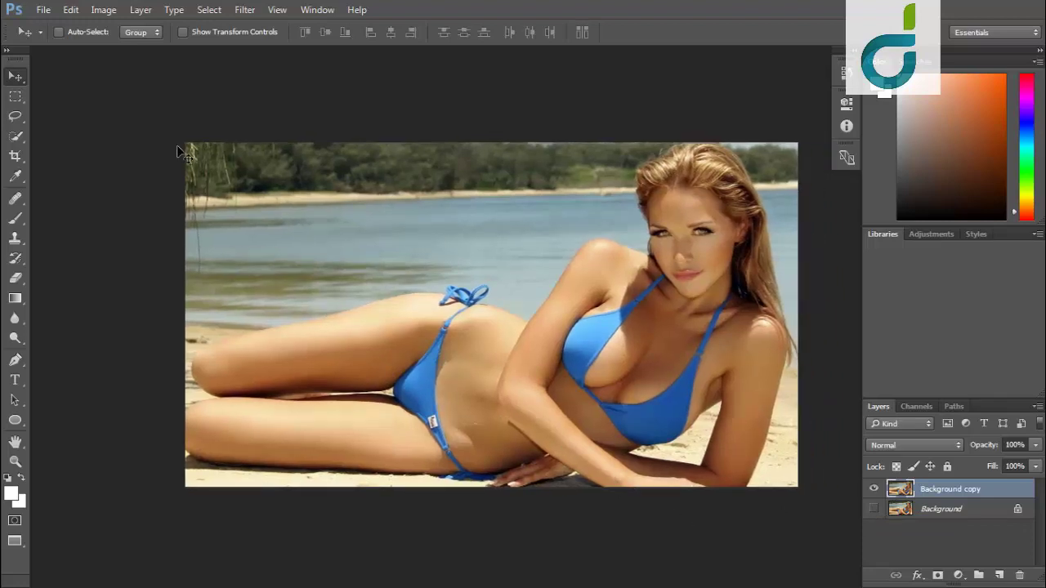
Zoom the photo to fill the workspace and start a Hue/Saturation adjustment.
{"action": "left_click", "coordinate": [96, 10]}
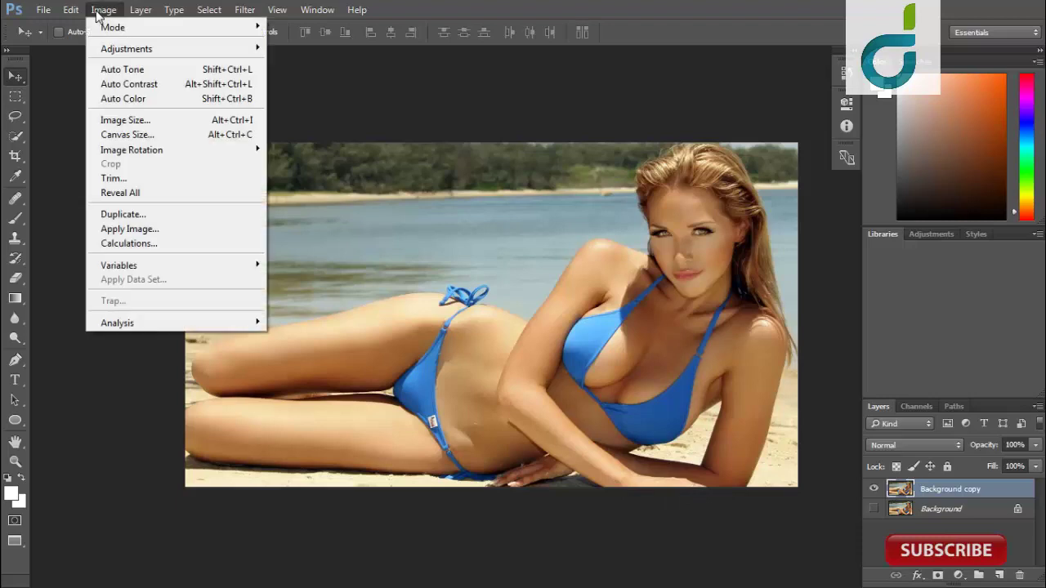
{"action": "left_click", "coordinate": [344, 83]}
{"action": "key", "text": "ctrl+plus"}
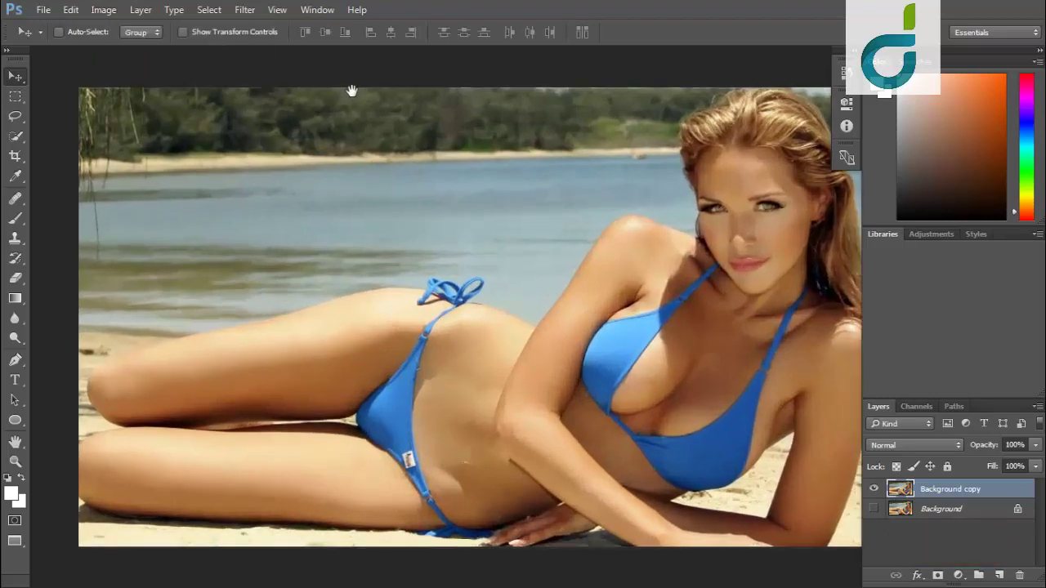
{"action": "left_click_drag", "start_coordinate": [319, 99], "coordinate": [240, 99]}
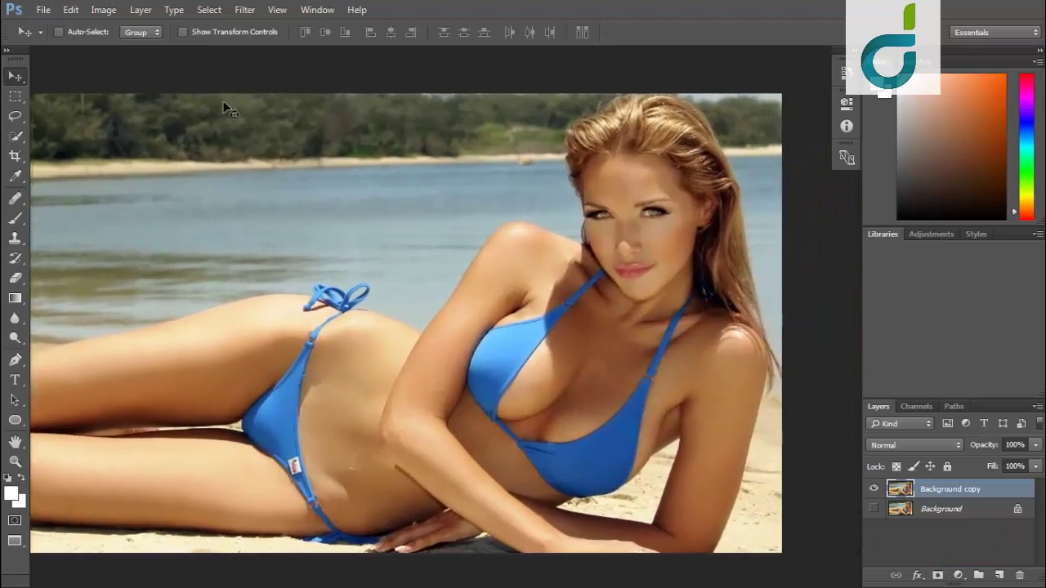
{"action": "left_click", "coordinate": [112, 13]}
{"action": "mouse_move", "coordinate": [126, 49]}
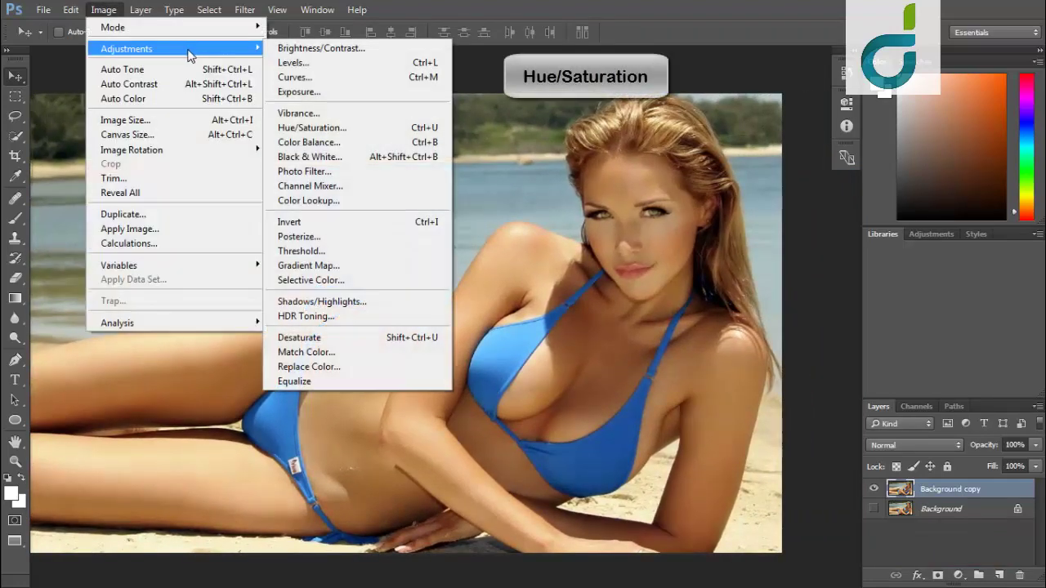
{"action": "left_click", "coordinate": [339, 129]}
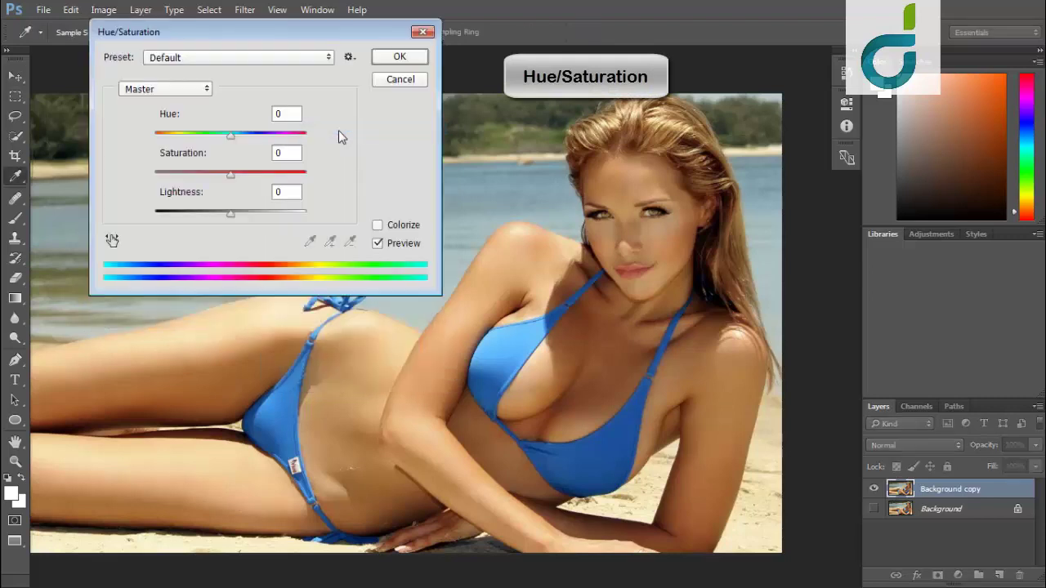
Set the Blues range to hue -51, saturation -1 and lightness +7.
{"action": "left_click", "coordinate": [184, 89]}
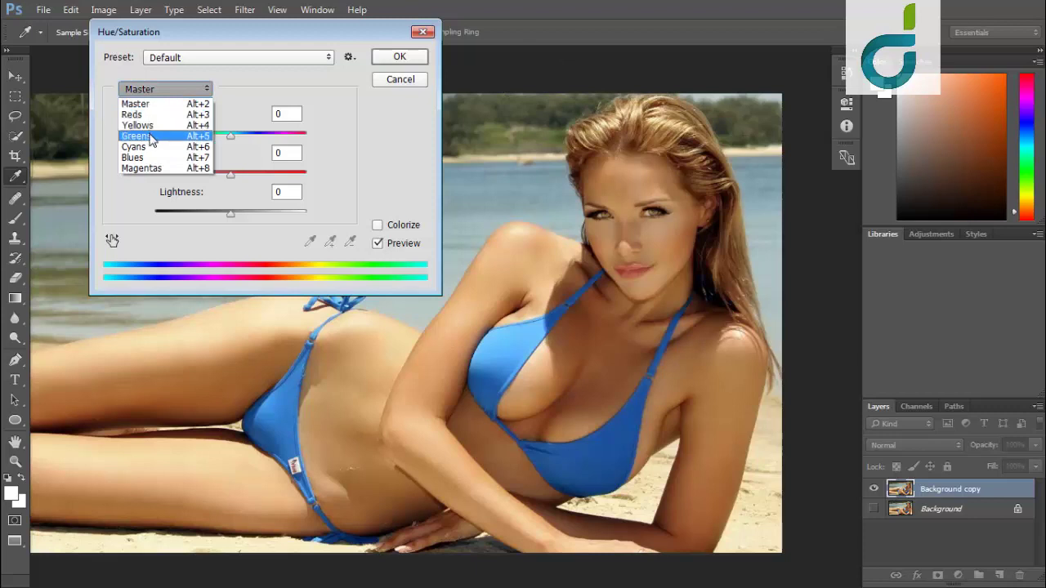
{"action": "left_click", "coordinate": [140, 158]}
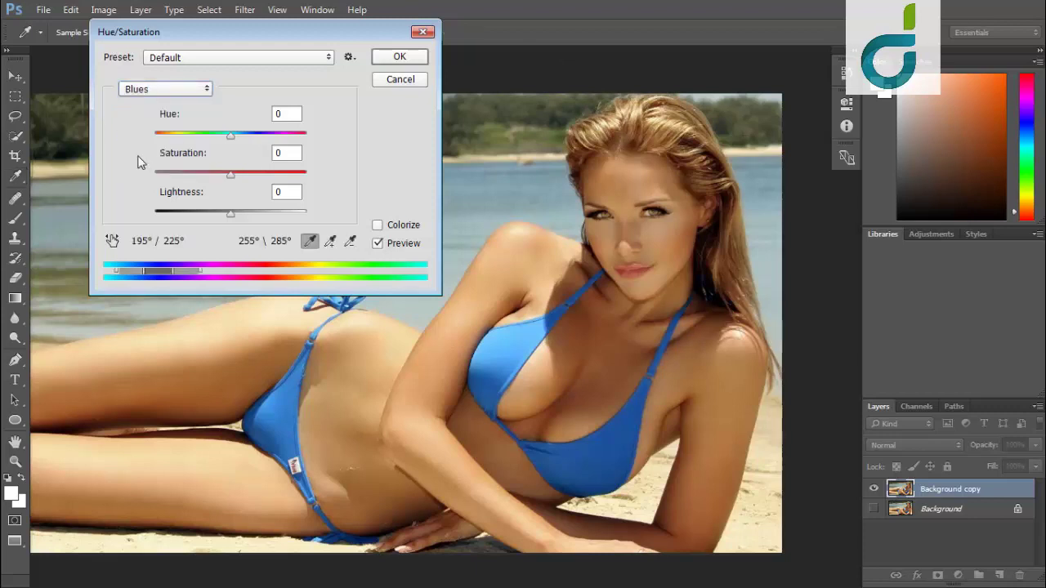
{"action": "left_click_drag", "start_coordinate": [226, 137], "coordinate": [198, 139]}
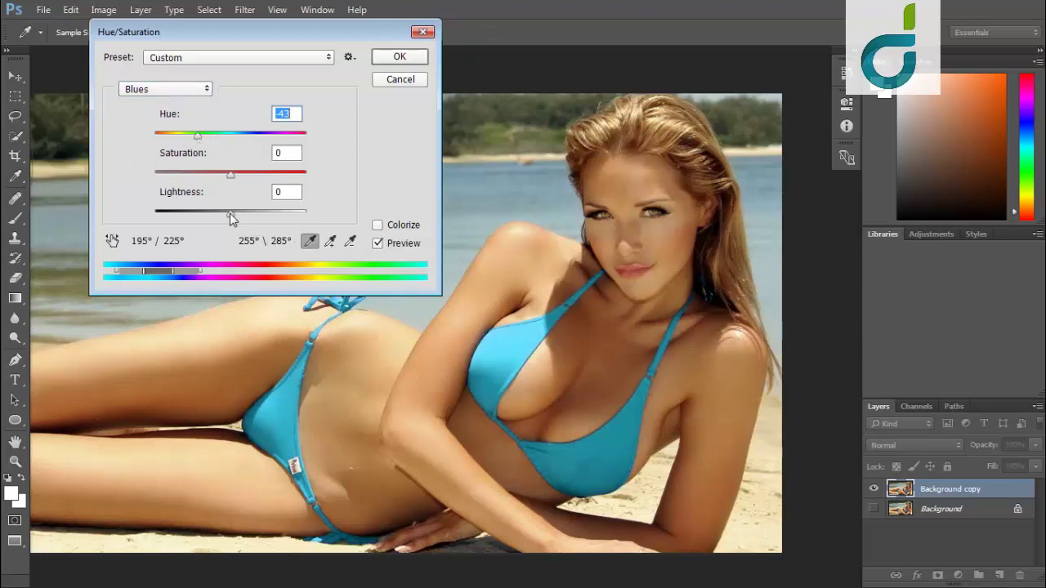
{"action": "left_click_drag", "start_coordinate": [230, 214], "coordinate": [236, 215]}
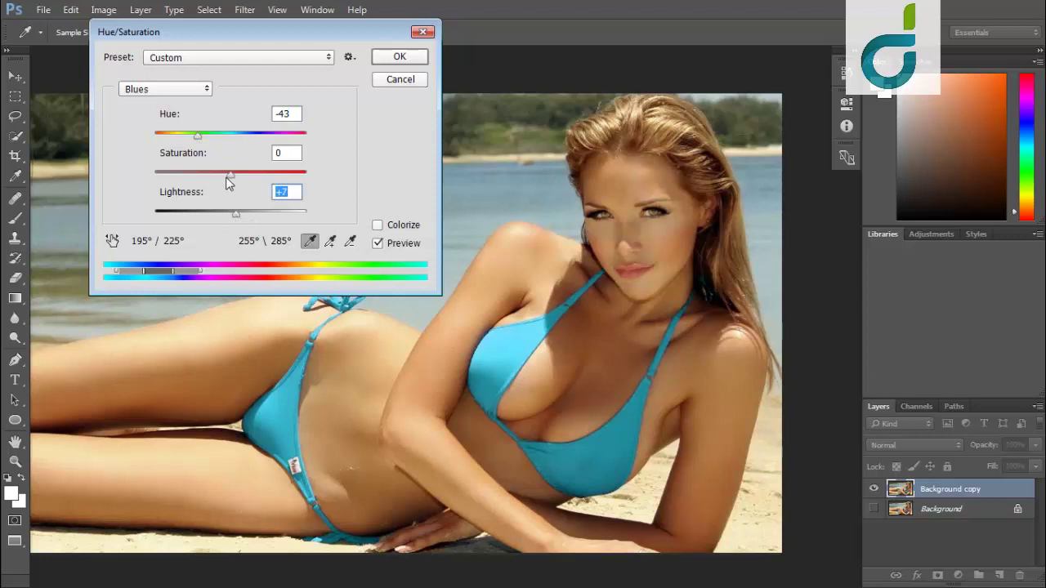
{"action": "left_click_drag", "start_coordinate": [230, 174], "coordinate": [231, 181]}
{"action": "left_click", "coordinate": [234, 215]}
{"action": "left_click", "coordinate": [198, 140]}
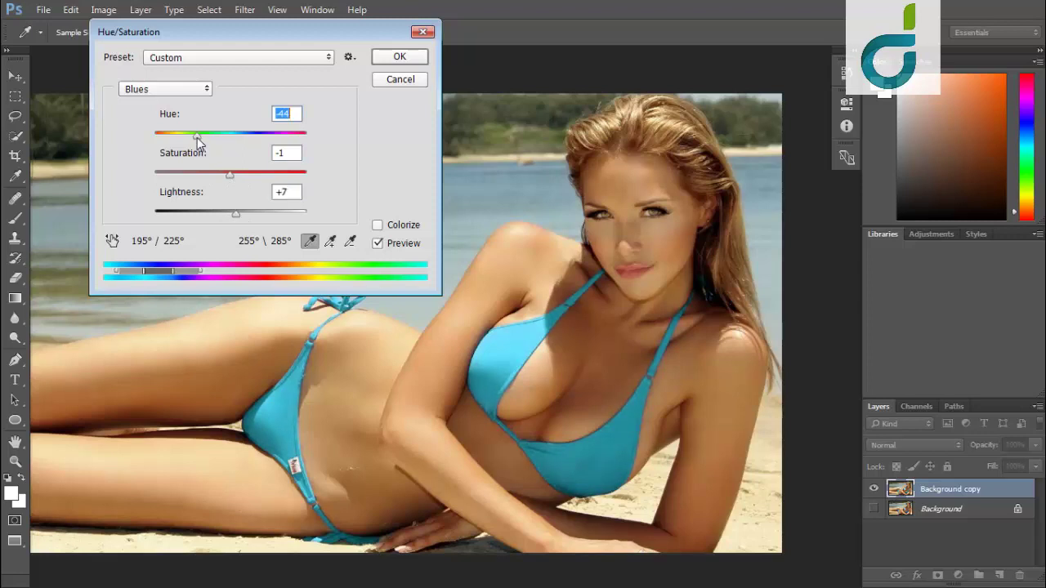
{"action": "left_click_drag", "start_coordinate": [196, 137], "coordinate": [195, 138]}
Commit the Hue/Saturation change and zoom in to inspect the cyan bikini and face.
{"action": "left_click", "coordinate": [390, 62]}
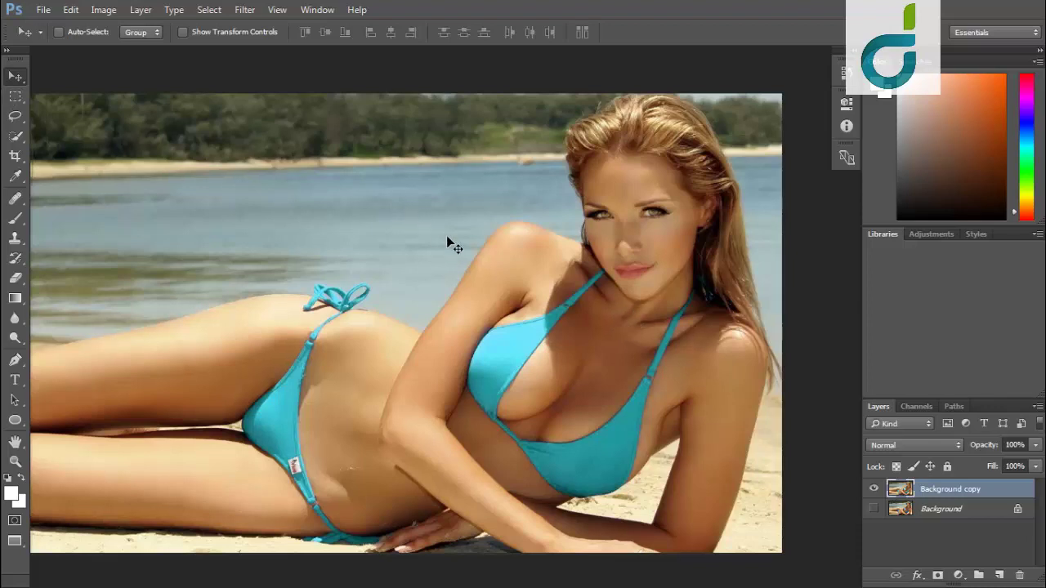
{"action": "scroll", "coordinate": [446, 236], "scroll_direction": "up", "scroll_amount": 6}
{"action": "left_click_drag", "start_coordinate": [411, 261], "coordinate": [357, 281]}
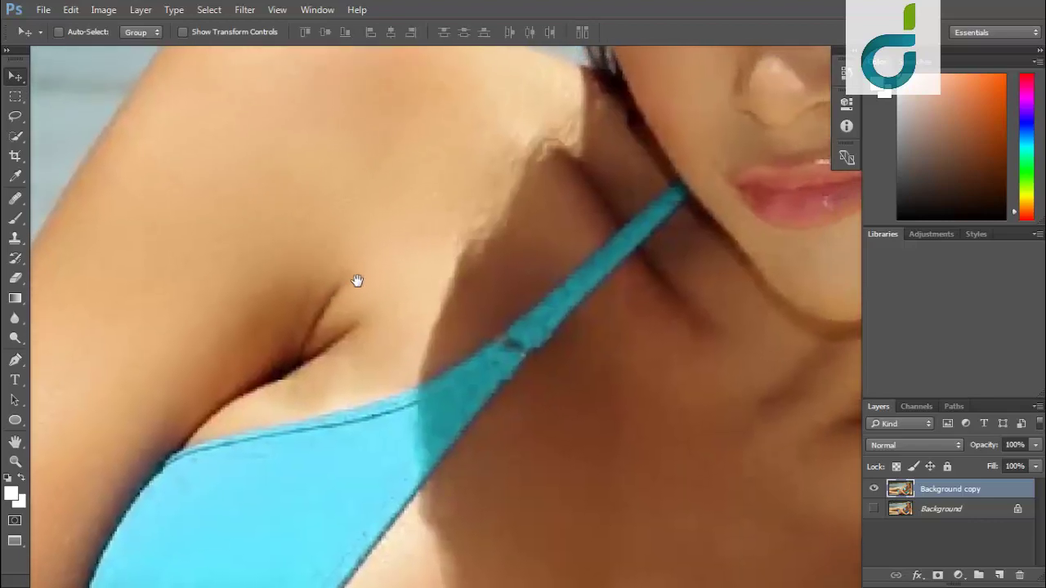
{"action": "scroll", "coordinate": [357, 280], "scroll_direction": "down", "scroll_amount": 2}
{"action": "scroll", "coordinate": [350, 278], "scroll_direction": "down", "scroll_amount": 2}
{"action": "scroll", "coordinate": [350, 278], "scroll_direction": "down", "scroll_amount": 2}
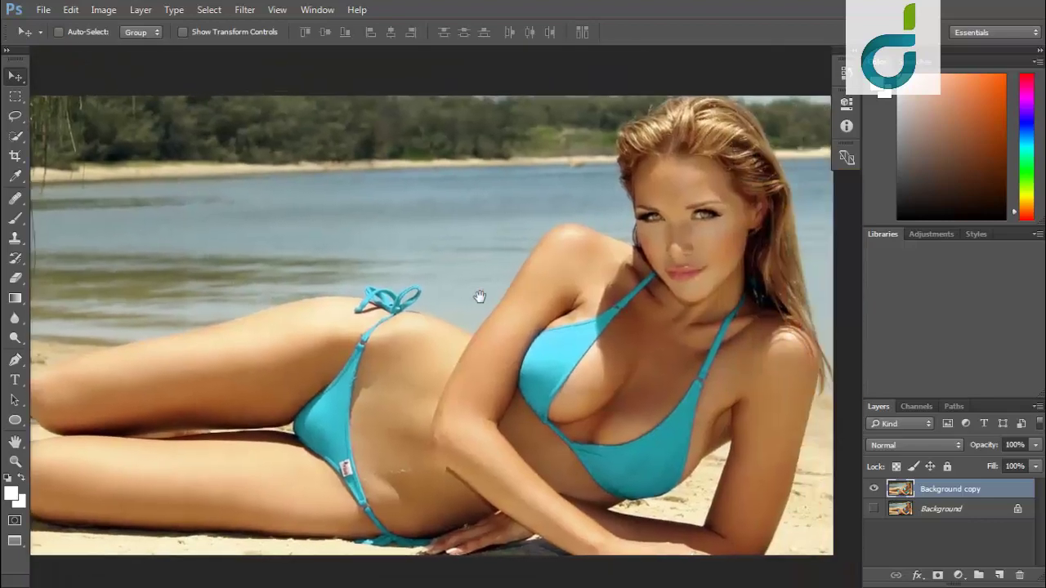
{"action": "left_click_drag", "start_coordinate": [479, 297], "coordinate": [346, 332]}
{"action": "scroll", "coordinate": [345, 332], "scroll_direction": "up", "scroll_amount": 2}
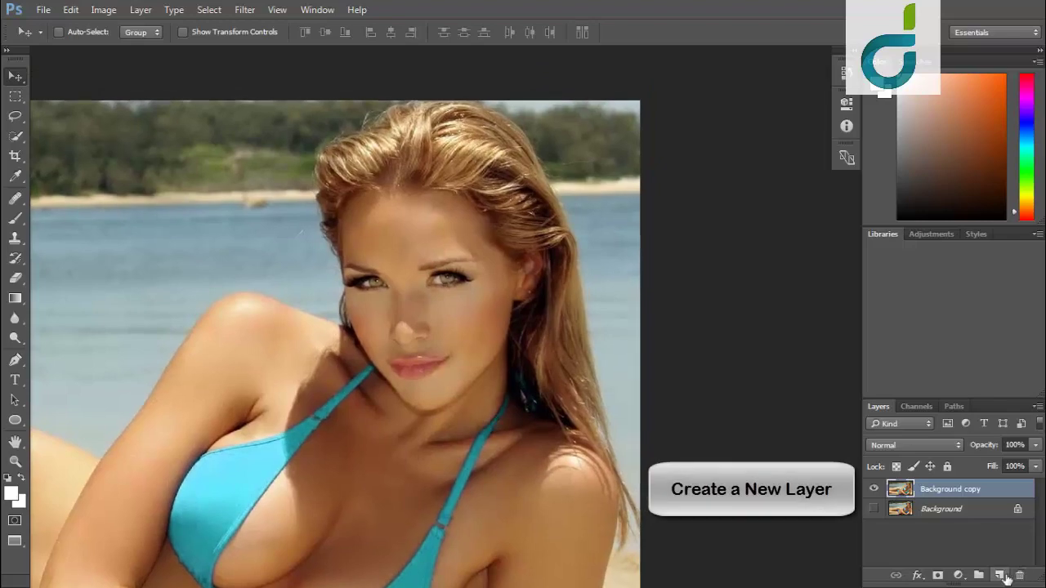
Add an empty Layer 1 and set the Brush tool to 100% opacity.
{"action": "left_click", "coordinate": [1003, 576]}
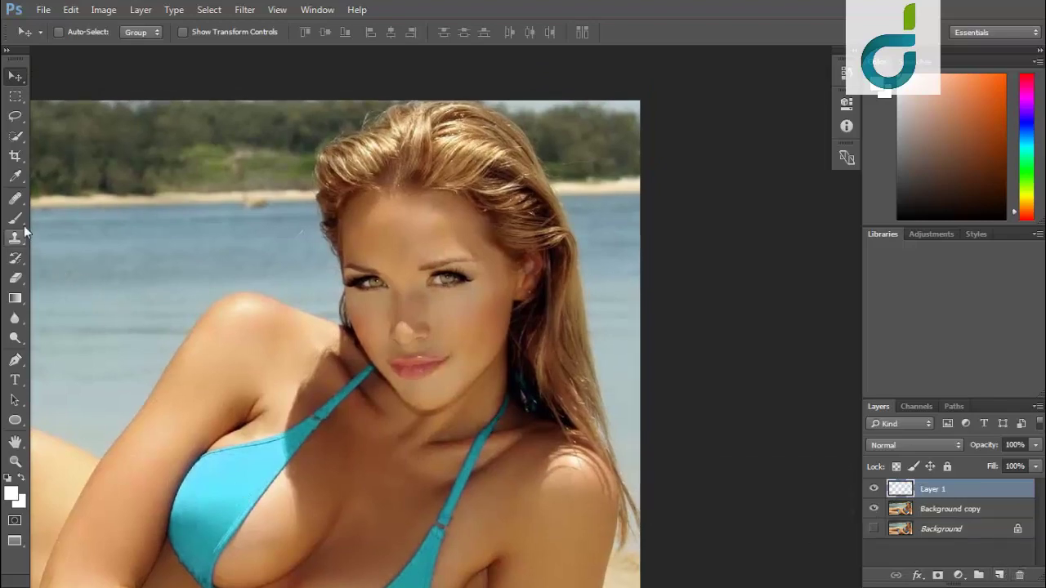
{"action": "left_click_drag", "start_coordinate": [16, 219], "coordinate": [69, 220]}
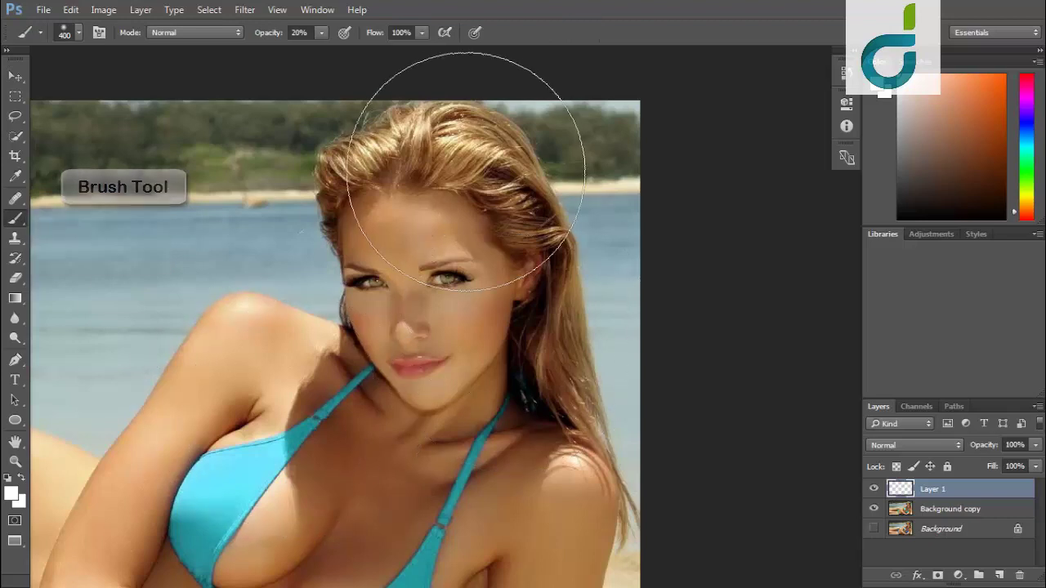
{"action": "left_click", "coordinate": [322, 31]}
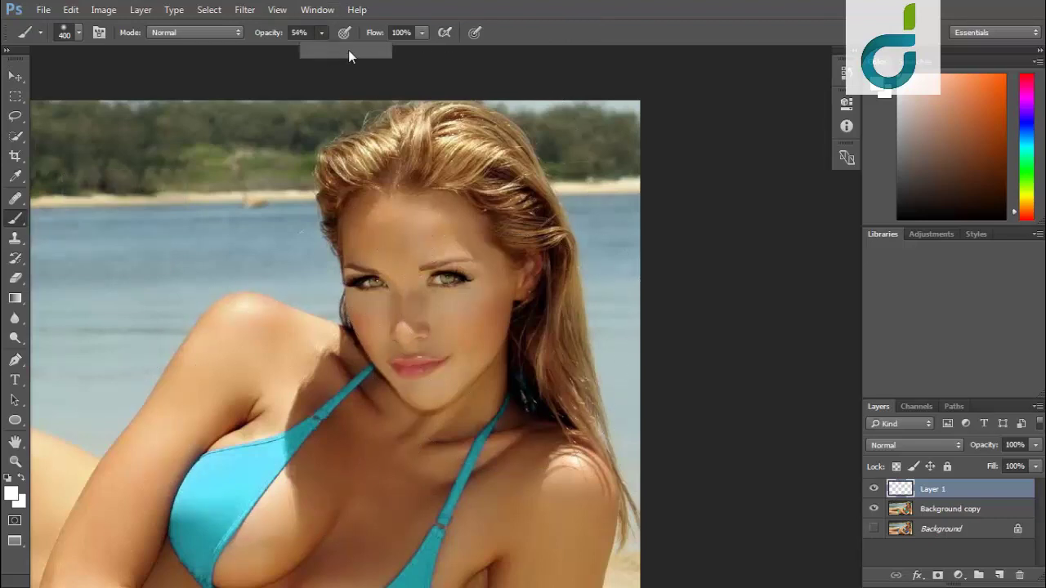
{"action": "left_click_drag", "start_coordinate": [324, 51], "coordinate": [384, 51]}
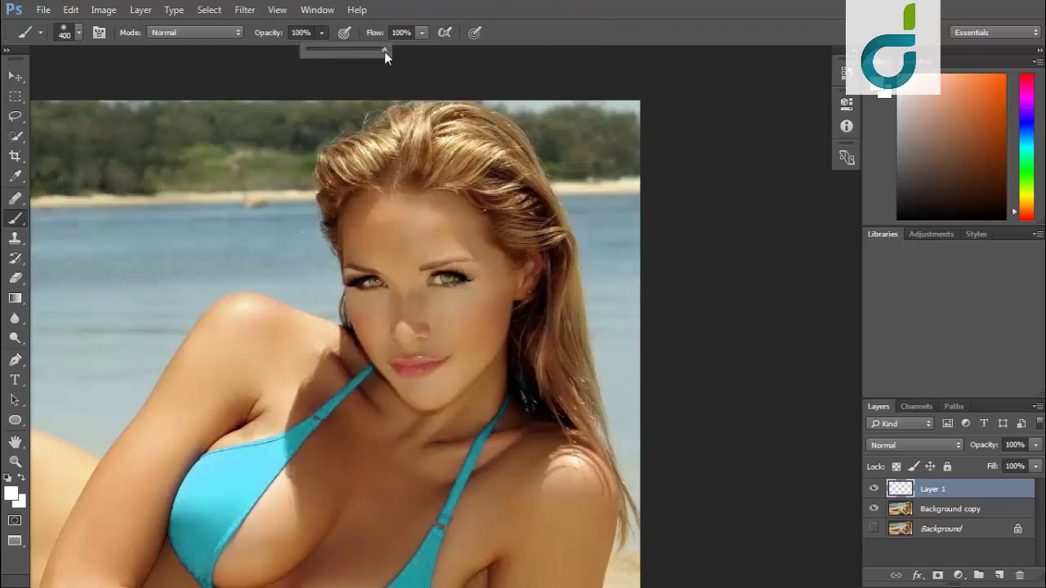
Set the foreground colour to dark brown #461c05.
{"action": "left_click", "coordinate": [10, 493]}
{"action": "left_click_drag", "start_coordinate": [463, 206], "coordinate": [455, 250]}
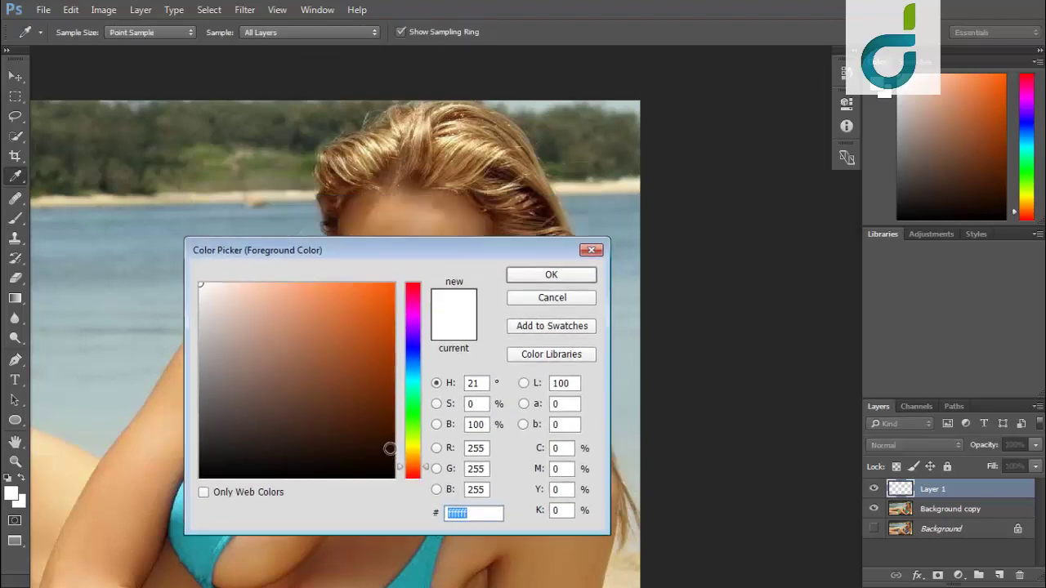
{"action": "mouse_move", "coordinate": [388, 437]}
{"action": "left_mouse_down"}
{"action": "mouse_move", "coordinate": [389, 401]}
{"action": "mouse_move", "coordinate": [381, 428]}
{"action": "left_mouse_up"}
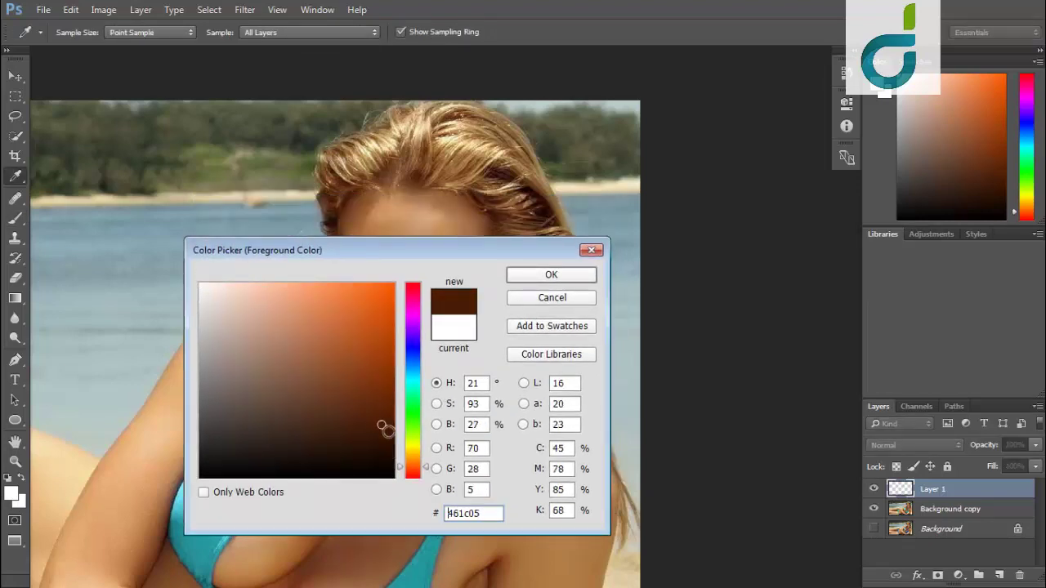
{"action": "left_click", "coordinate": [580, 275]}
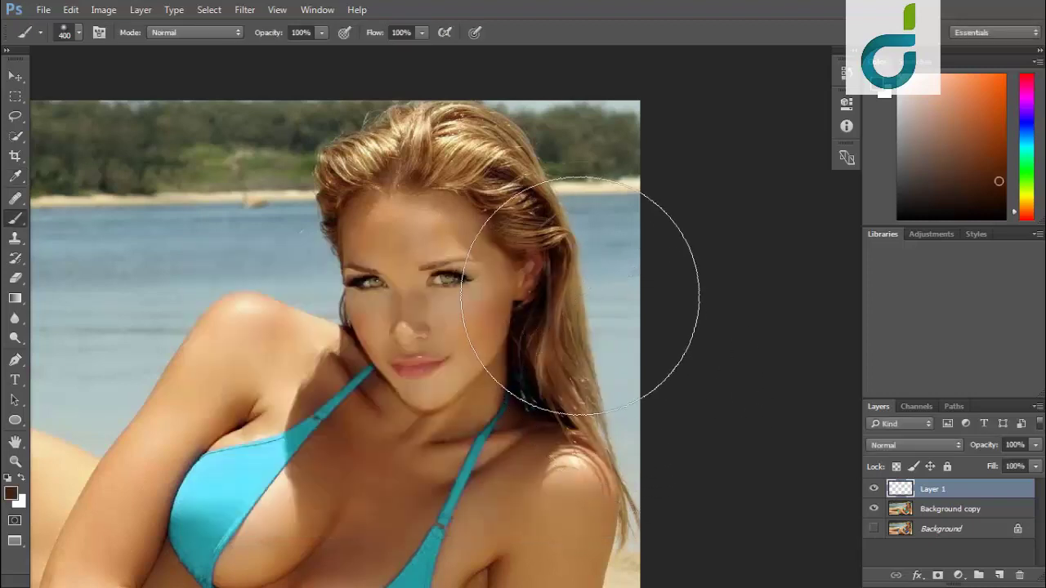
Shrink the soft brush to about 49 px and paint brown over the crown of the hair.
{"action": "right_click", "coordinate": [511, 231]}
{"action": "left_click_drag", "start_coordinate": [600, 211], "coordinate": [580, 214]}
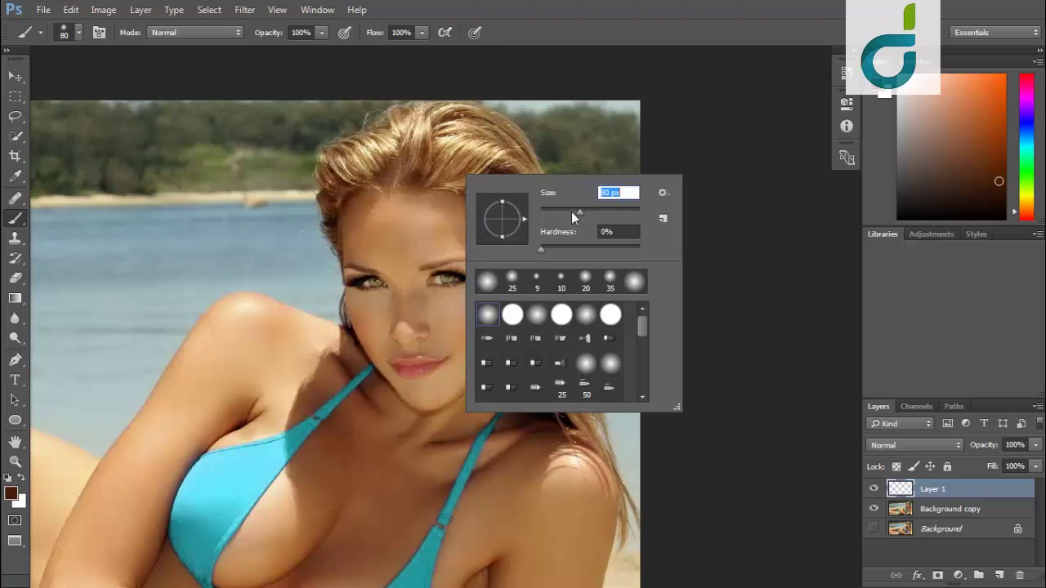
{"action": "left_click_drag", "start_coordinate": [566, 212], "coordinate": [563, 215]}
{"action": "left_click", "coordinate": [445, 170]}
{"action": "mouse_move", "coordinate": [445, 170]}
{"action": "left_mouse_down"}
{"action": "mouse_move", "coordinate": [357, 177]}
{"action": "mouse_move", "coordinate": [353, 201]}
{"action": "left_mouse_up"}
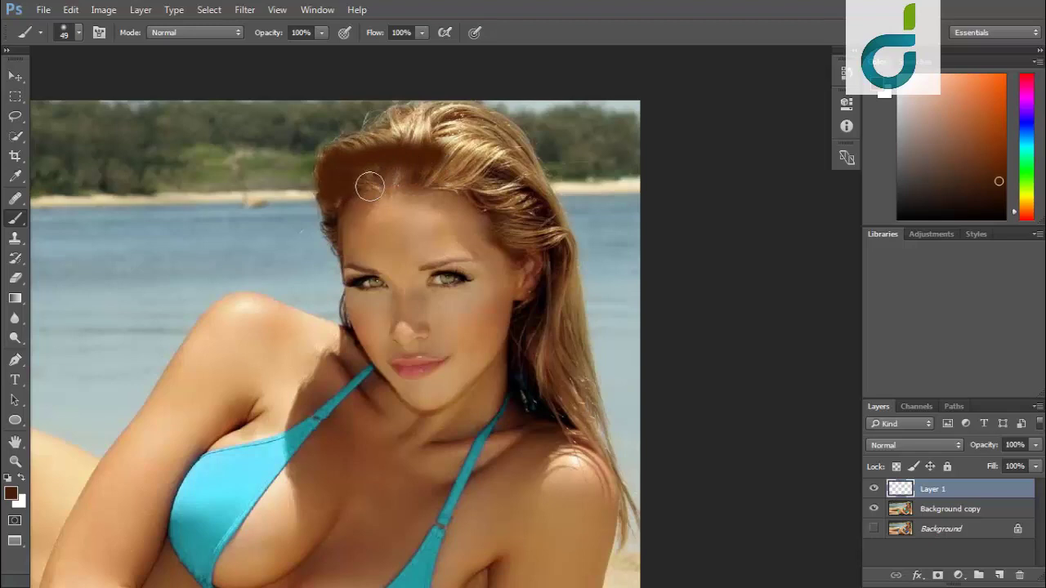
Paint brown over the rest of the hair at 34 px, then the right edge at 24 px.
{"action": "right_click", "coordinate": [365, 195]}
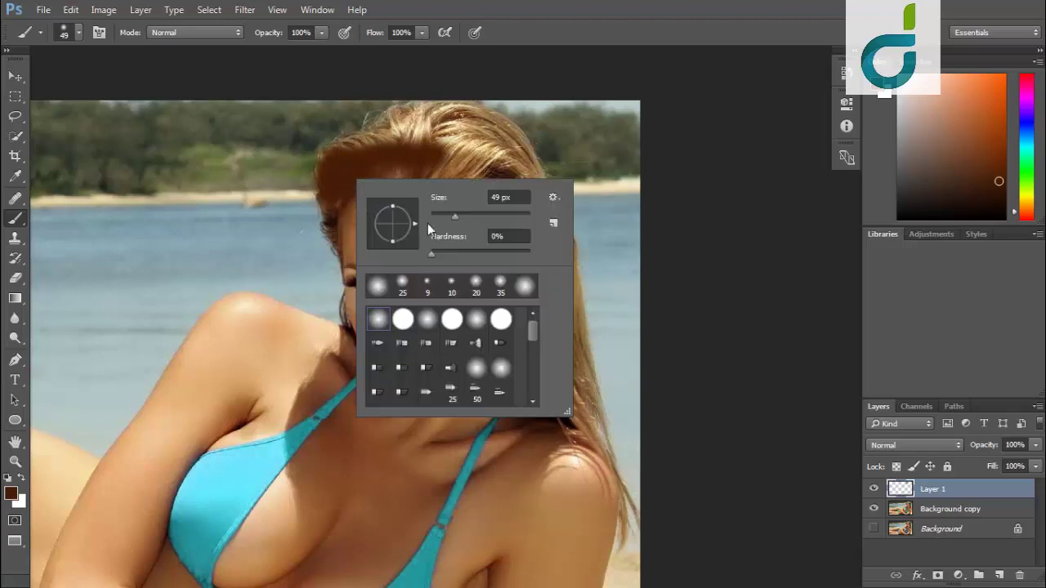
{"action": "left_click_drag", "start_coordinate": [455, 216], "coordinate": [450, 216]}
{"action": "key", "text": "Return"}
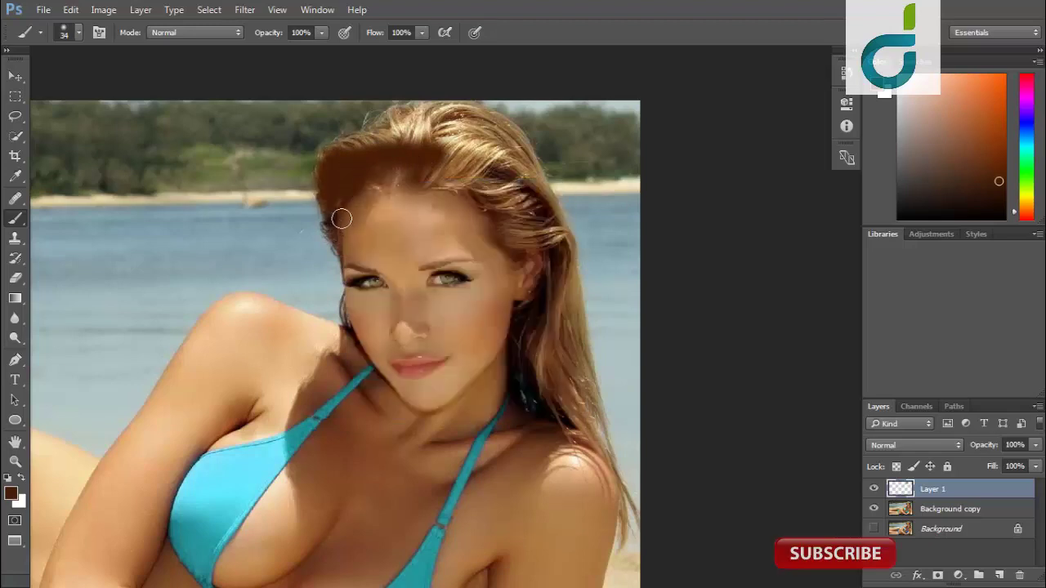
{"action": "mouse_move", "coordinate": [342, 218]}
{"action": "left_mouse_down"}
{"action": "mouse_move", "coordinate": [352, 158]}
{"action": "mouse_move", "coordinate": [398, 136]}
{"action": "mouse_move", "coordinate": [467, 121]}
{"action": "mouse_move", "coordinate": [519, 149]}
{"action": "mouse_move", "coordinate": [423, 142]}
{"action": "mouse_move", "coordinate": [430, 156]}
{"action": "mouse_move", "coordinate": [411, 180]}
{"action": "mouse_move", "coordinate": [490, 184]}
{"action": "mouse_move", "coordinate": [529, 201]}
{"action": "mouse_move", "coordinate": [539, 168]}
{"action": "mouse_move", "coordinate": [547, 196]}
{"action": "mouse_move", "coordinate": [532, 206]}
{"action": "mouse_move", "coordinate": [493, 196]}
{"action": "mouse_move", "coordinate": [528, 236]}
{"action": "mouse_move", "coordinate": [566, 245]}
{"action": "mouse_move", "coordinate": [569, 325]}
{"action": "mouse_move", "coordinate": [560, 286]}
{"action": "mouse_move", "coordinate": [578, 326]}
{"action": "mouse_move", "coordinate": [547, 343]}
{"action": "mouse_move", "coordinate": [558, 385]}
{"action": "mouse_move", "coordinate": [551, 358]}
{"action": "mouse_move", "coordinate": [579, 357]}
{"action": "mouse_move", "coordinate": [593, 425]}
{"action": "mouse_move", "coordinate": [597, 395]}
{"action": "left_mouse_up"}
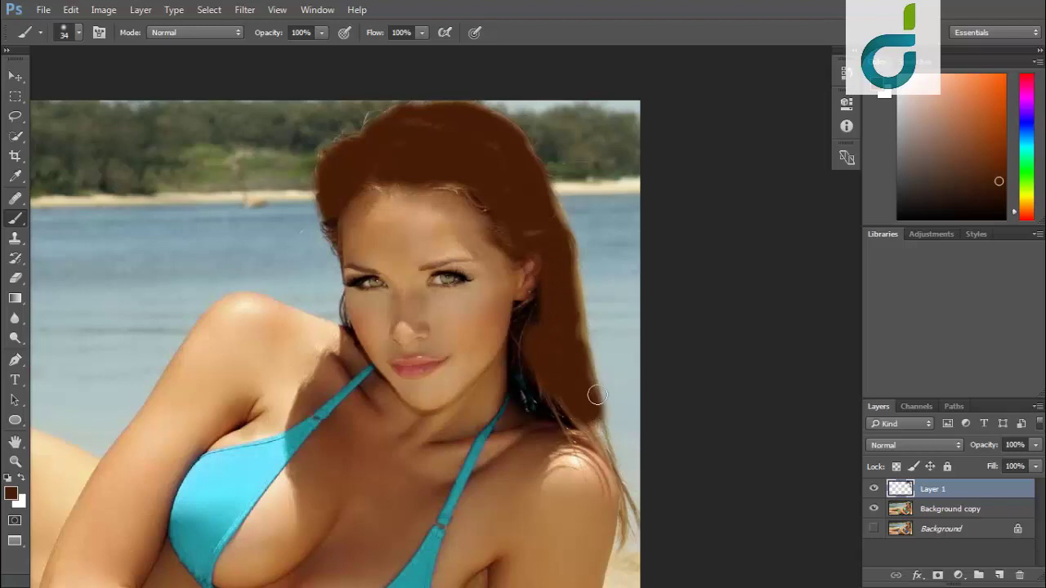
{"action": "right_click", "coordinate": [615, 401]}
{"action": "left_click_drag", "start_coordinate": [682, 361], "coordinate": [673, 358]}
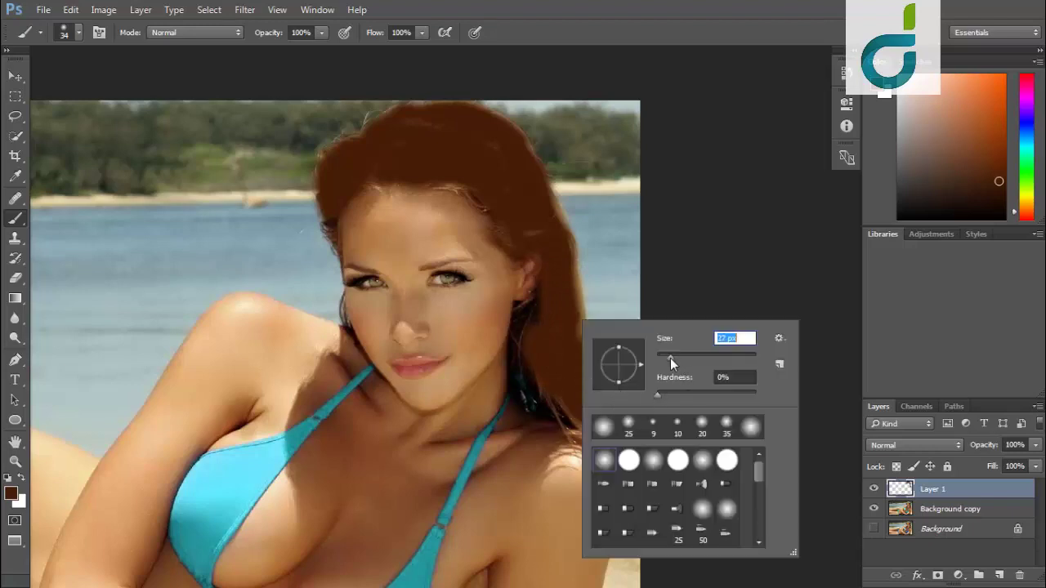
{"action": "left_click", "coordinate": [563, 364]}
{"action": "mouse_move", "coordinate": [583, 418]}
{"action": "left_mouse_down"}
{"action": "mouse_move", "coordinate": [603, 438]}
{"action": "mouse_move", "coordinate": [585, 375]}
{"action": "left_mouse_up"}
Set Layer 1's blend mode to Color Dodge.
{"action": "left_click", "coordinate": [940, 445]}
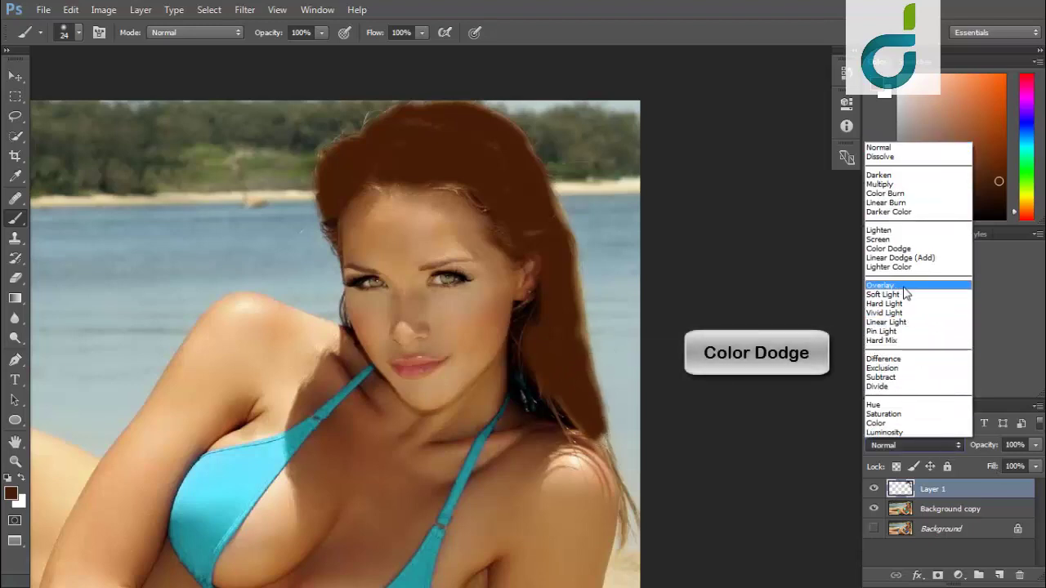
{"action": "left_click", "coordinate": [899, 248]}
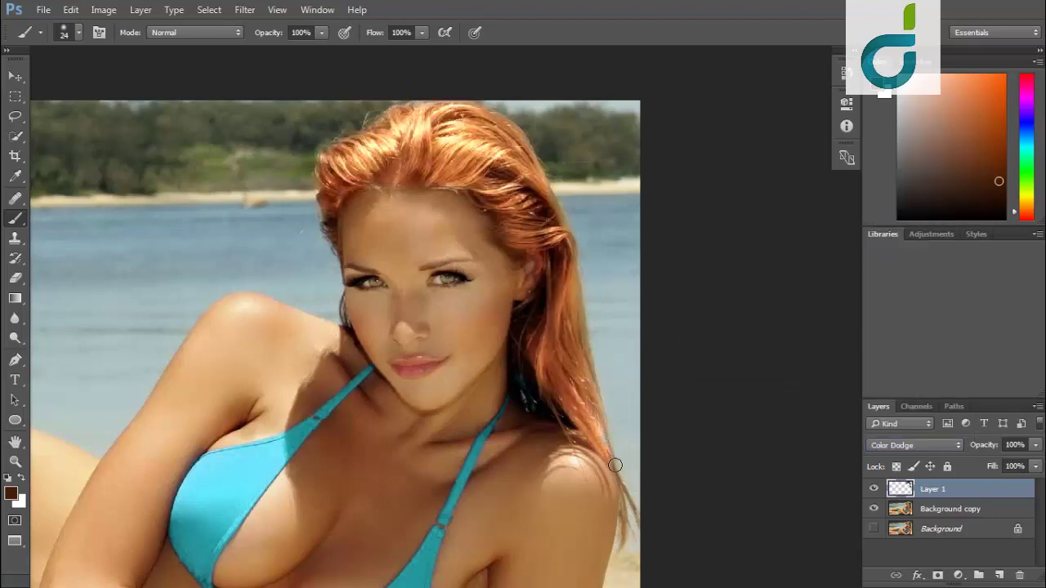
{"action": "left_click_drag", "start_coordinate": [650, 479], "coordinate": [636, 408]}
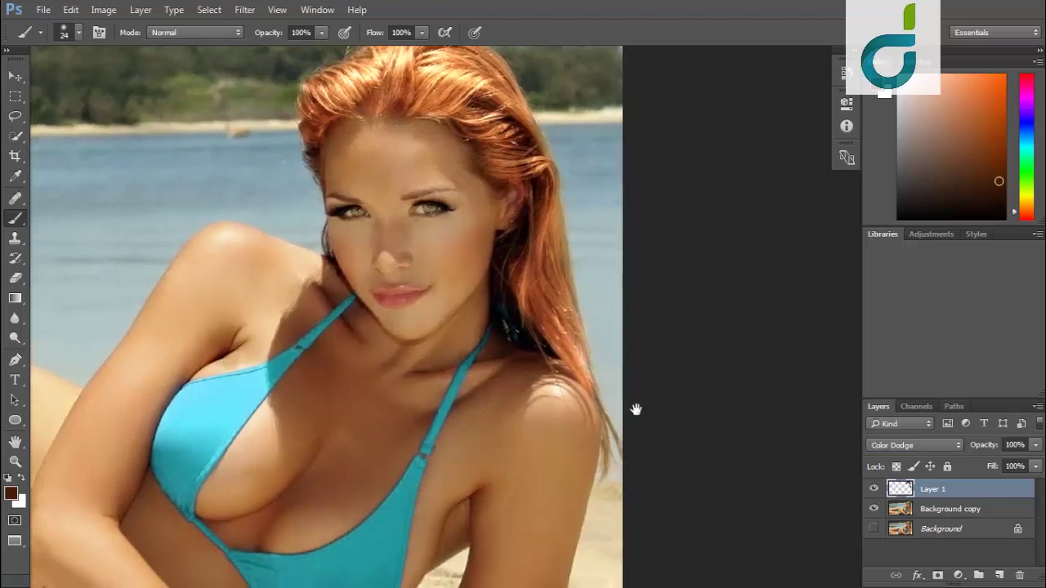
Paint the hair strands over the shoulder with a 13 px brush, then reduce it to 7 px.
{"action": "right_click", "coordinate": [616, 471]}
{"action": "left_click_drag", "start_coordinate": [700, 356], "coordinate": [696, 356]}
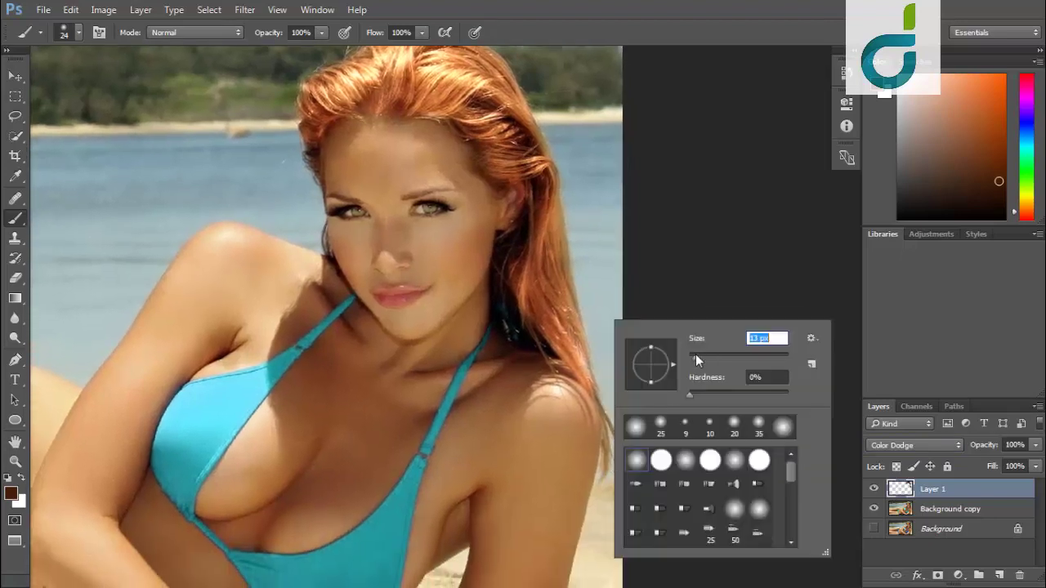
{"action": "key", "text": "Return"}
{"action": "scroll", "coordinate": [686, 365], "scroll_direction": "up", "scroll_amount": 5}
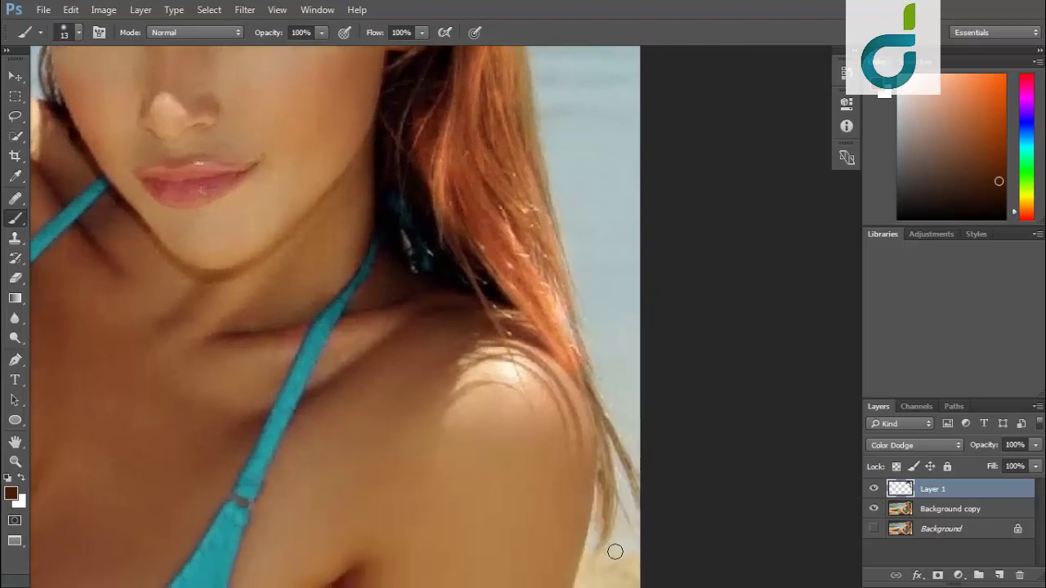
{"action": "mouse_move", "coordinate": [616, 553]}
{"action": "left_mouse_down"}
{"action": "mouse_move", "coordinate": [613, 436]}
{"action": "mouse_move", "coordinate": [590, 364]}
{"action": "left_mouse_up"}
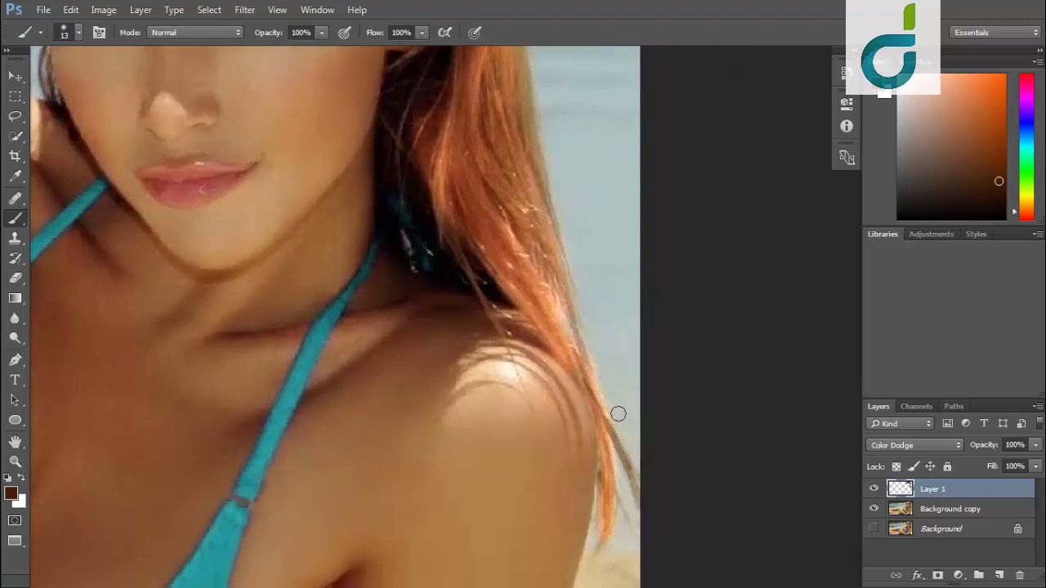
{"action": "right_click", "coordinate": [629, 451]}
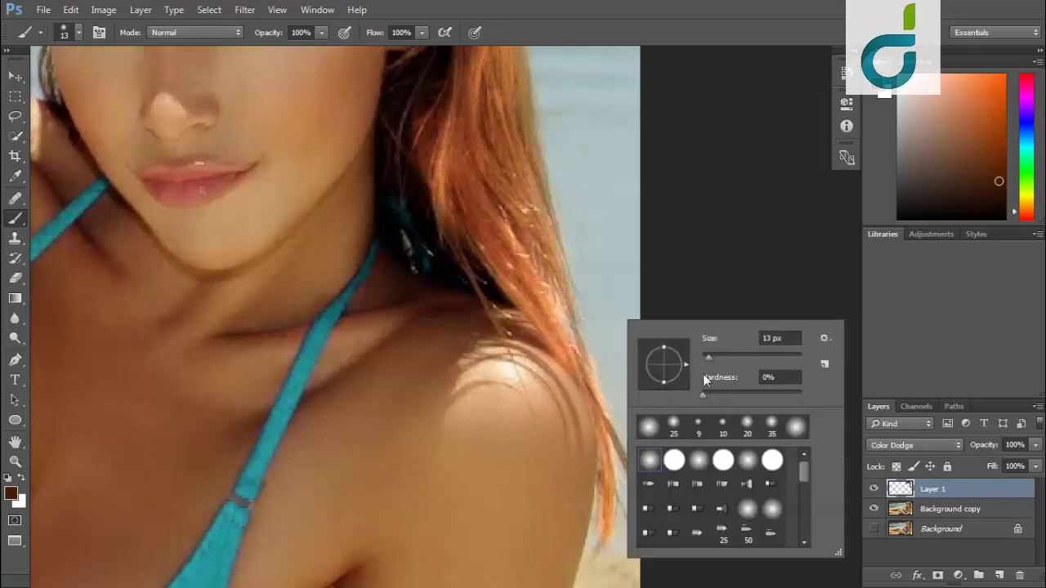
{"action": "left_click_drag", "start_coordinate": [709, 357], "coordinate": [705, 357]}
{"action": "key", "text": "Return"}
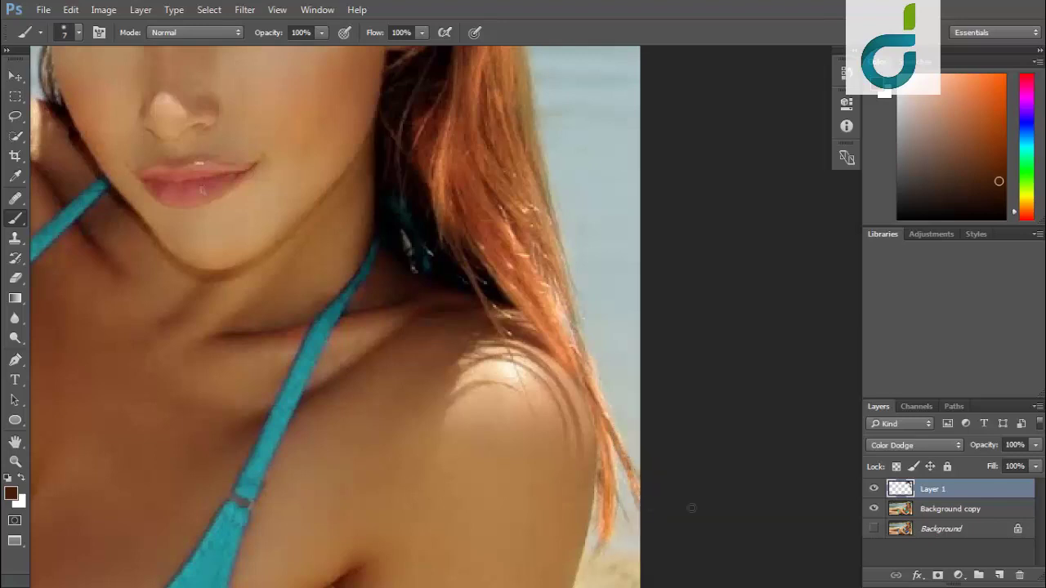
{"action": "key", "text": "ctrl+minus"}
{"action": "key", "text": "ctrl+minus"}
{"action": "left_click_drag", "start_coordinate": [645, 218], "coordinate": [648, 347]}
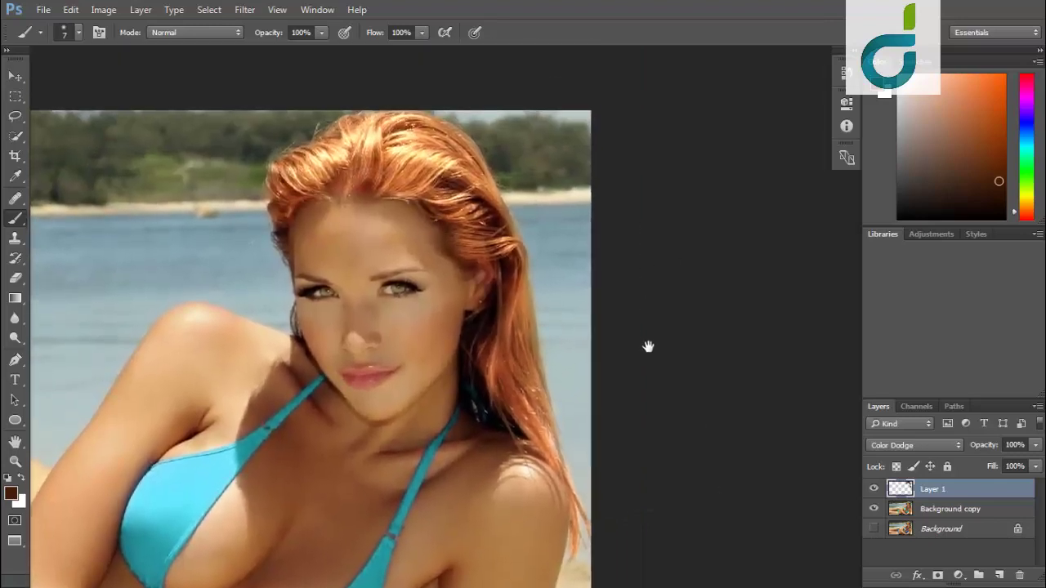
Lower Layer 1's opacity to 65% to soften the copper hair to auburn.
{"action": "left_click", "coordinate": [1036, 445]}
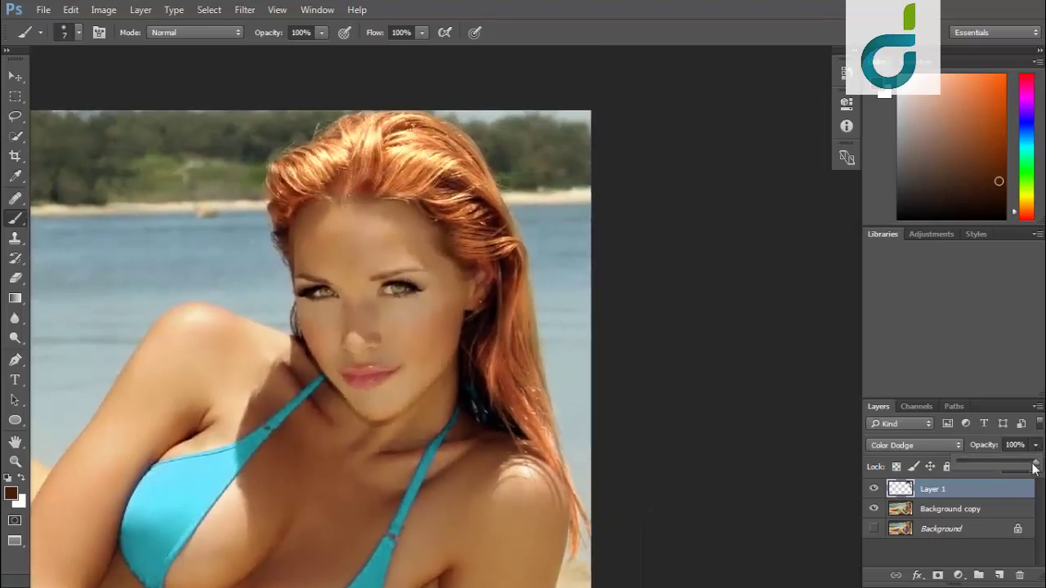
{"action": "left_click_drag", "start_coordinate": [1034, 466], "coordinate": [1027, 468]}
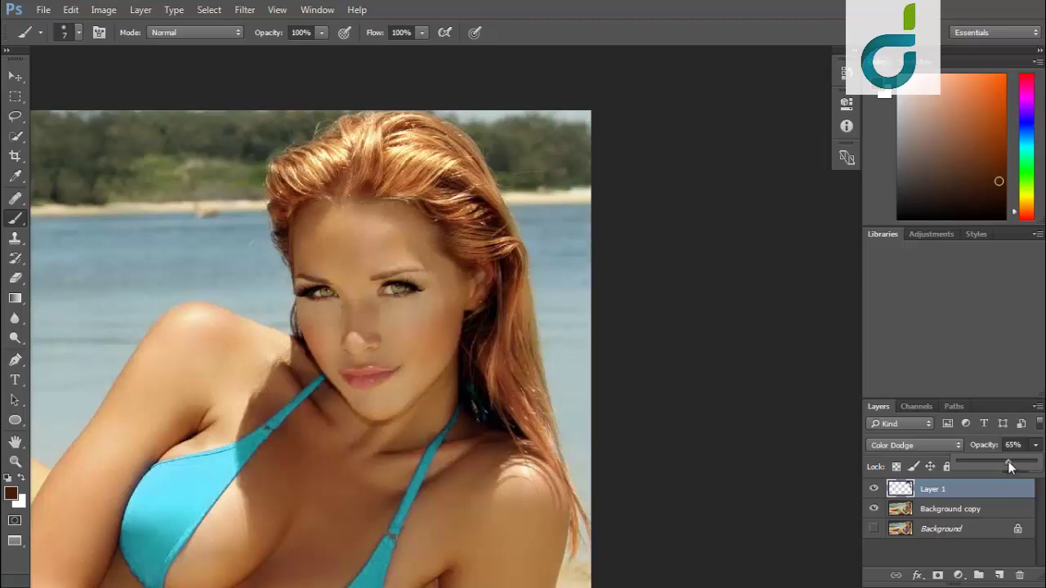
{"action": "key", "text": "ctrl+minus"}
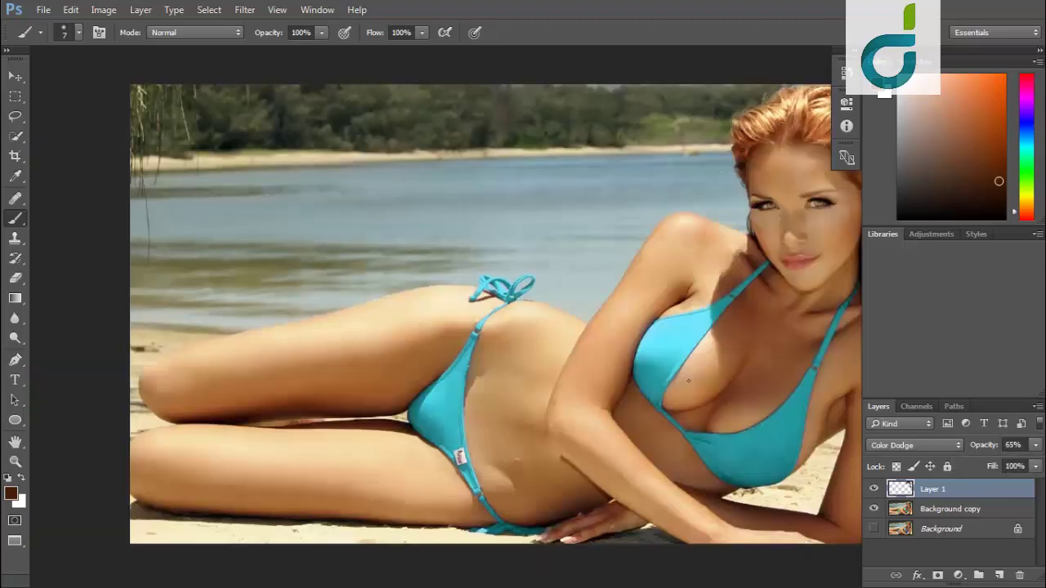
{"action": "left_click_drag", "start_coordinate": [600, 341], "coordinate": [419, 389]}
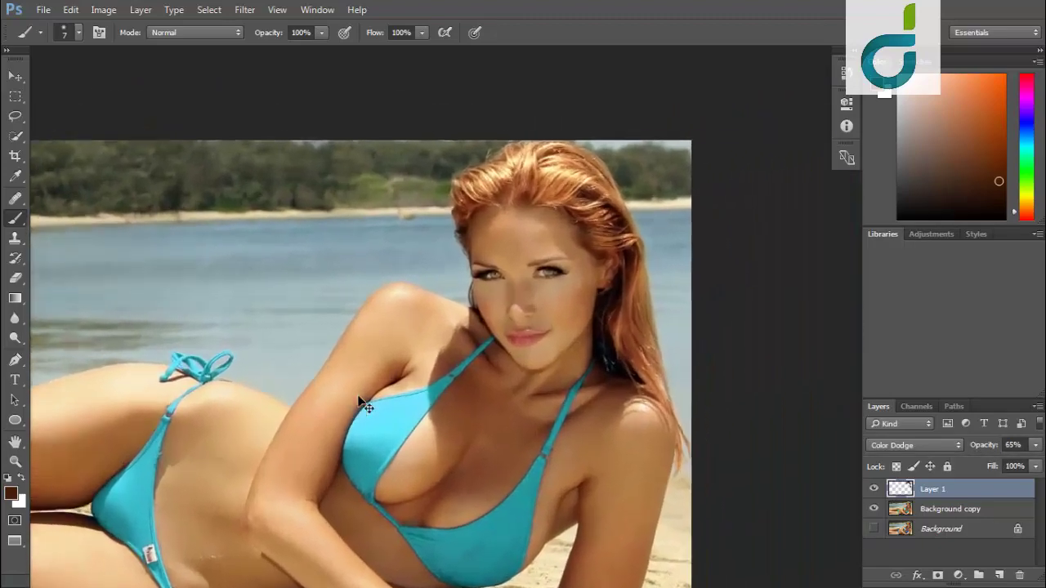
{"action": "key", "text": "ctrl+plus"}
{"action": "key", "text": "ctrl+plus"}
{"action": "key", "text": "ctrl+plus"}
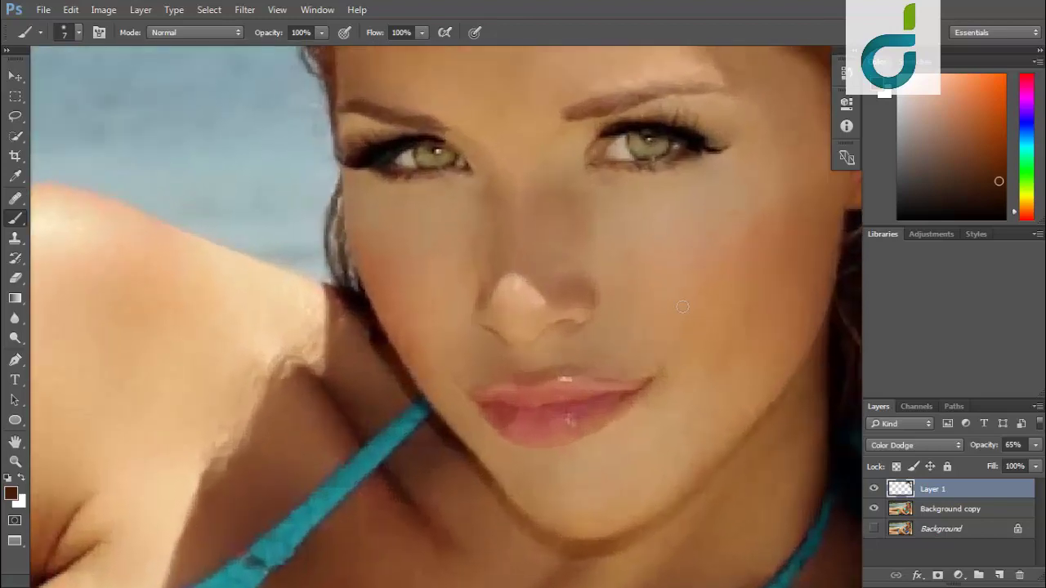
On Background copy, burn the eyebrows, lash line and outer eye corner with the Burn tool.
{"action": "left_click", "coordinate": [970, 514]}
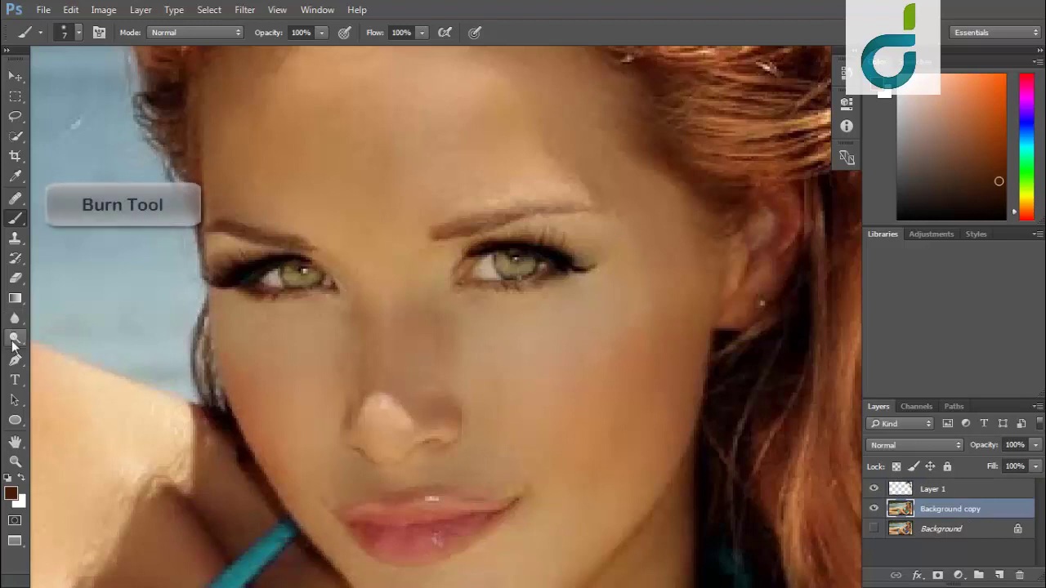
{"action": "left_click", "coordinate": [15, 337]}
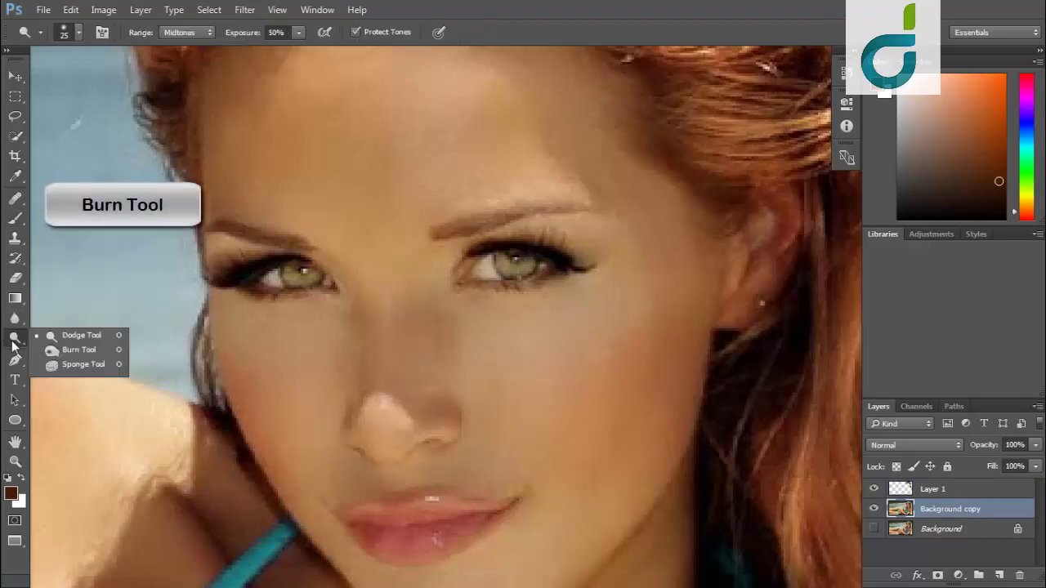
{"action": "left_click", "coordinate": [79, 350]}
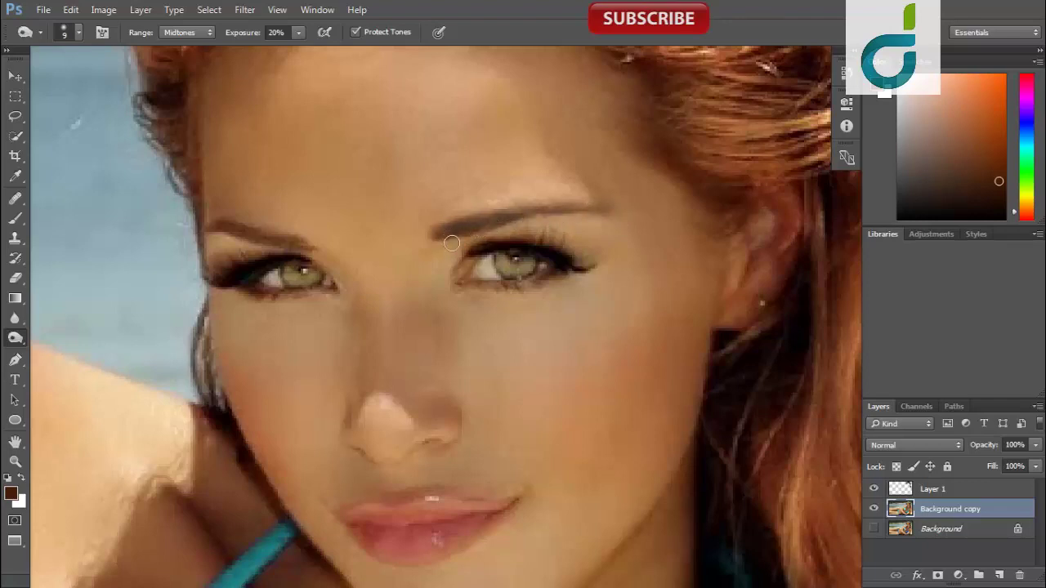
{"action": "left_click_drag", "start_coordinate": [445, 242], "coordinate": [597, 219]}
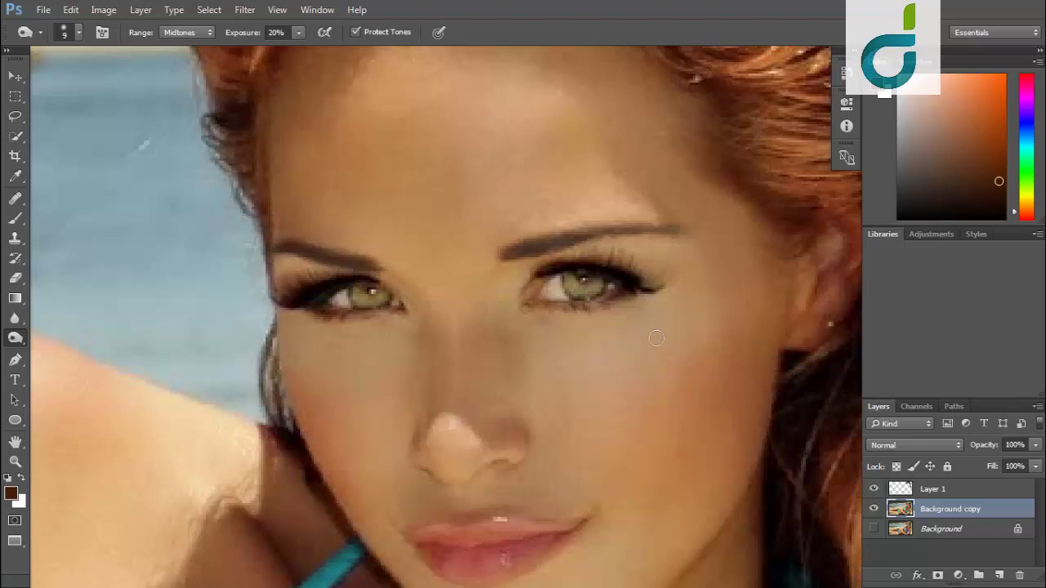
{"action": "scroll", "coordinate": [657, 337], "scroll_direction": "right", "scroll_amount": 1}
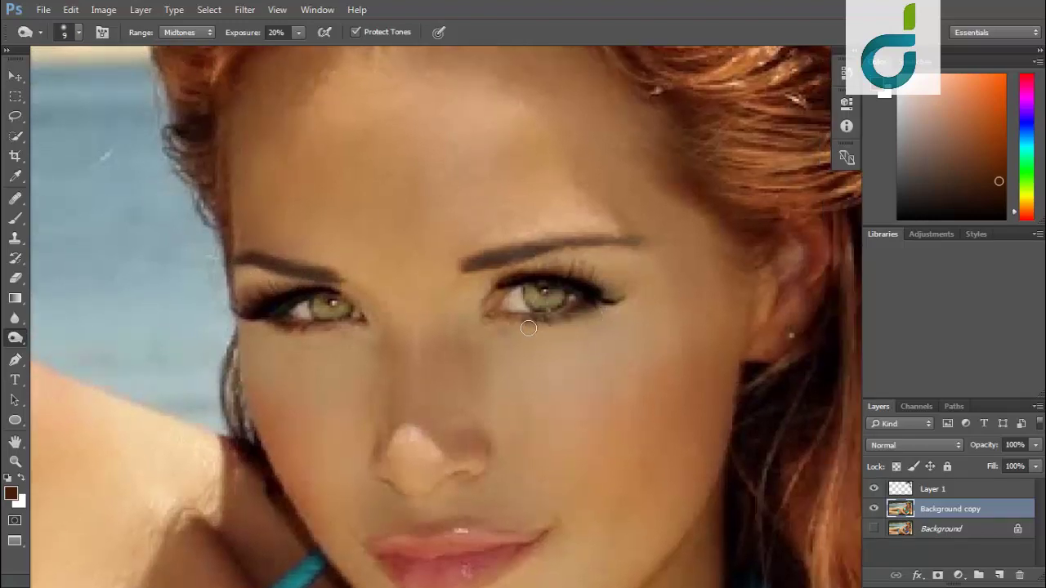
{"action": "left_click_drag", "start_coordinate": [550, 329], "coordinate": [610, 315]}
{"action": "left_click_drag", "start_coordinate": [591, 289], "coordinate": [594, 308]}
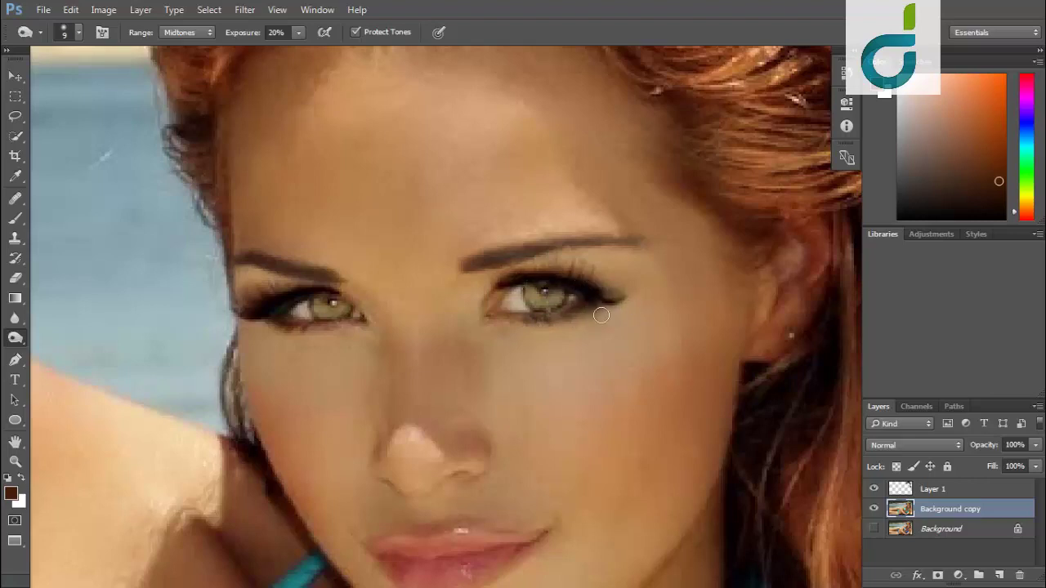
{"action": "left_click_drag", "start_coordinate": [553, 348], "coordinate": [646, 344]}
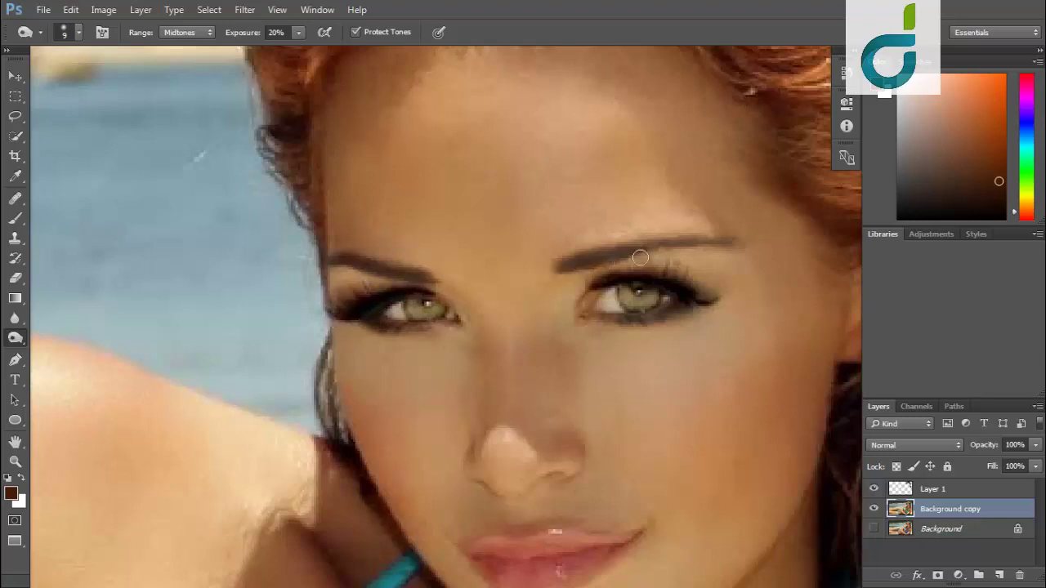
{"action": "left_click_drag", "start_coordinate": [720, 251], "coordinate": [759, 250]}
{"action": "right_click", "coordinate": [18, 342]}
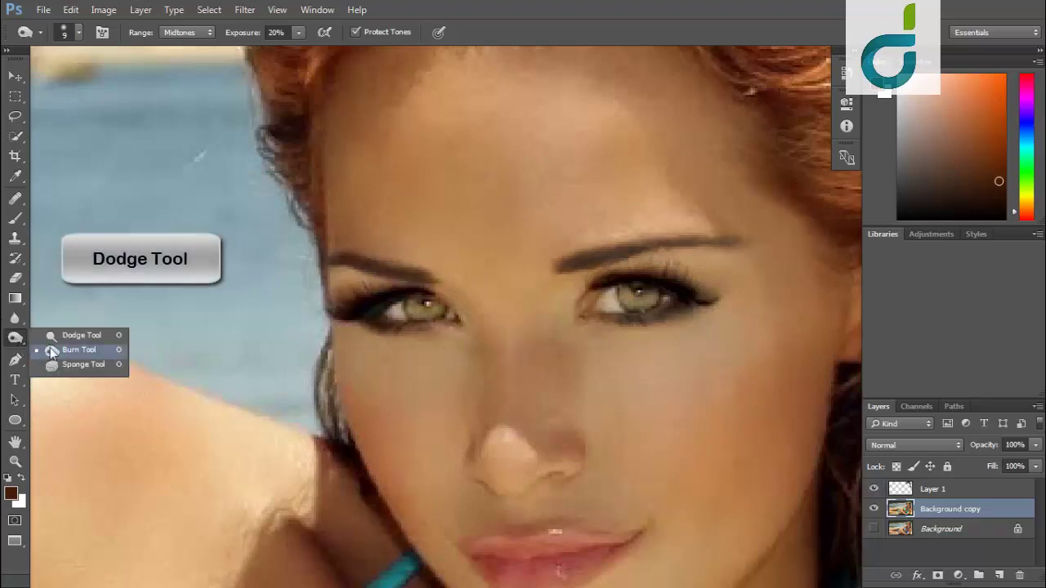
Switch to the Dodge tool at 20 px and brighten both irises.
{"action": "left_click", "coordinate": [57, 337]}
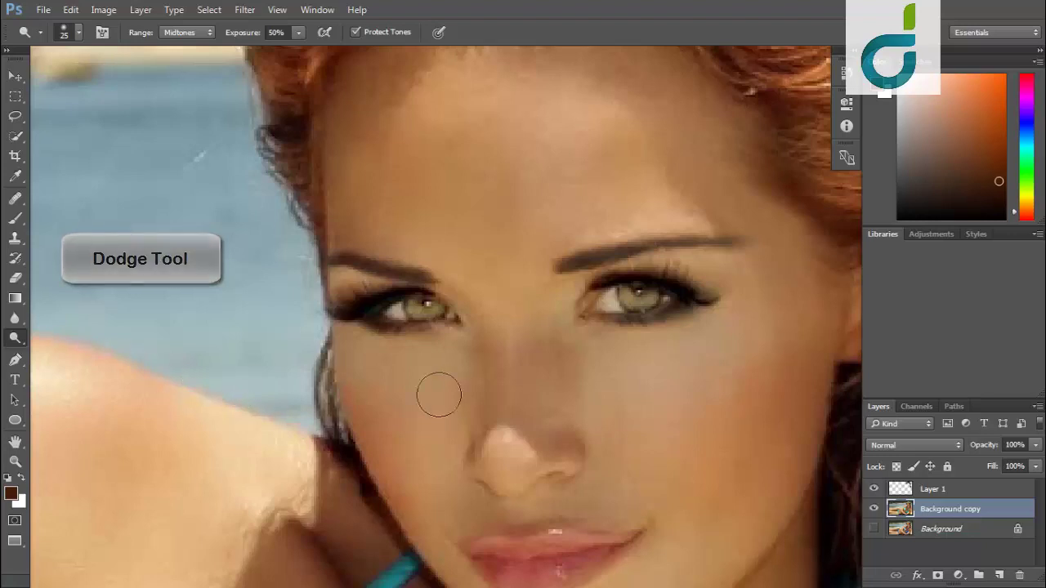
{"action": "left_click_drag", "start_coordinate": [624, 370], "coordinate": [542, 390]}
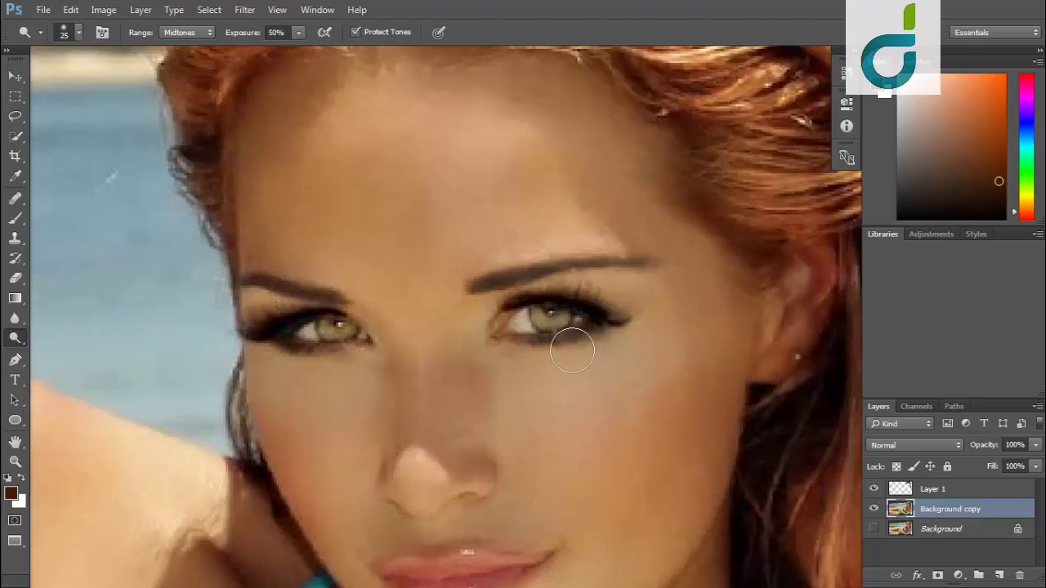
{"action": "right_click", "coordinate": [572, 366]}
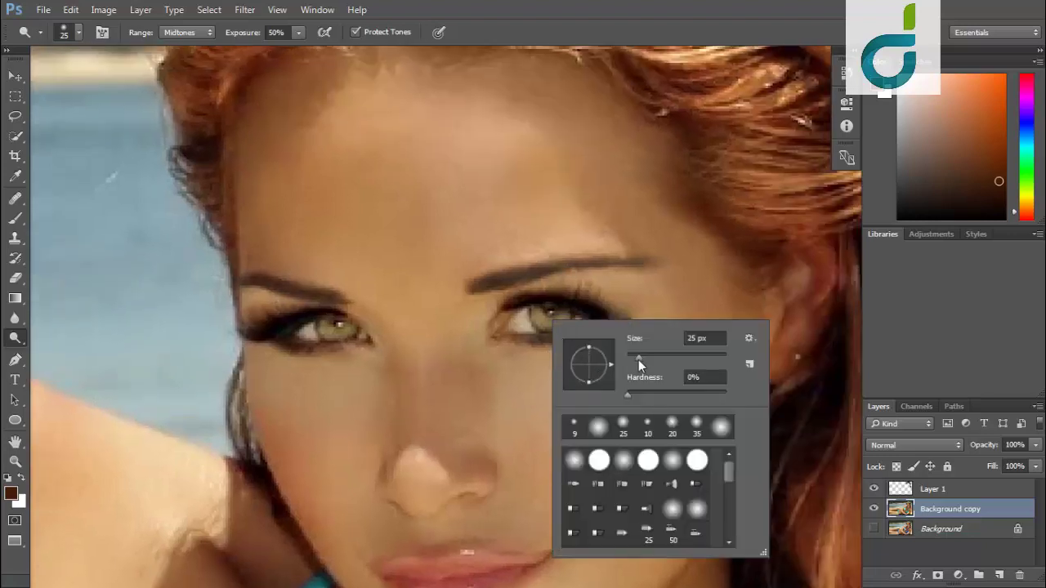
{"action": "left_click_drag", "start_coordinate": [638, 360], "coordinate": [635, 360]}
{"action": "key", "text": "Return"}
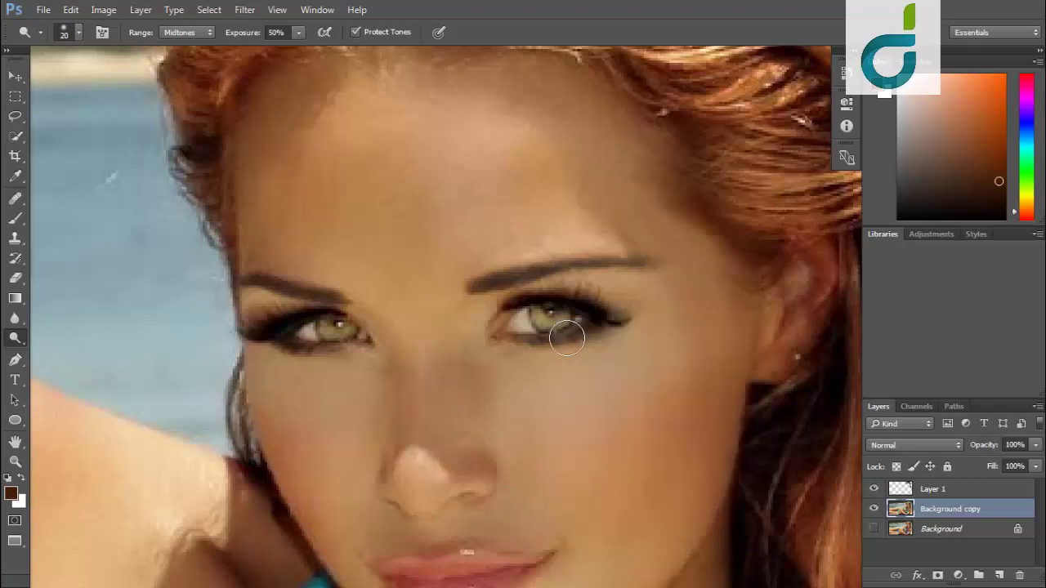
{"action": "left_click_drag", "start_coordinate": [569, 339], "coordinate": [549, 321]}
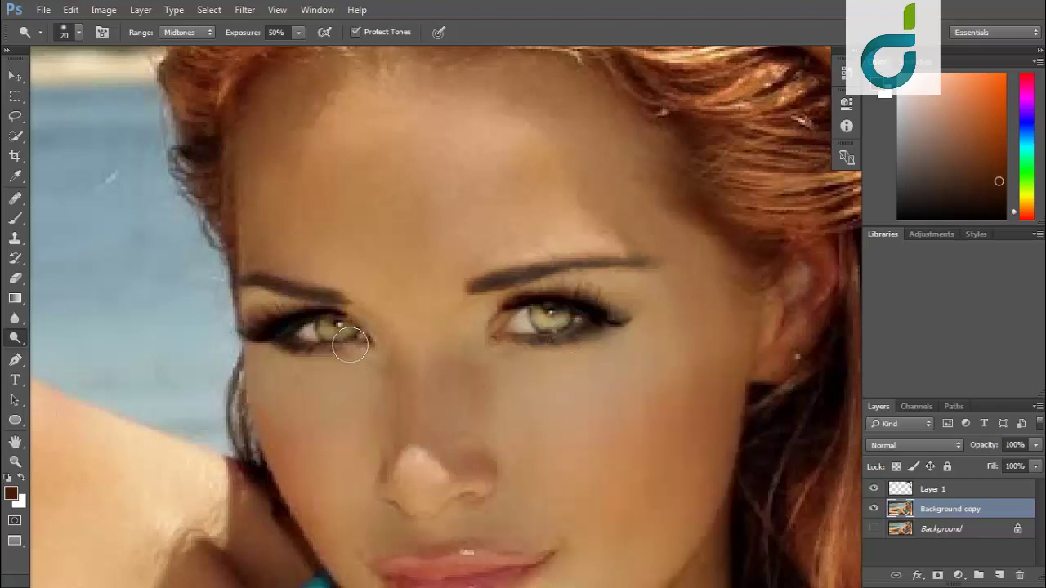
{"action": "left_click_drag", "start_coordinate": [350, 345], "coordinate": [335, 330]}
Dodge the lower lip at 50% midtone exposure to brighten and pinken it.
{"action": "left_click_drag", "start_coordinate": [561, 434], "coordinate": [506, 311]}
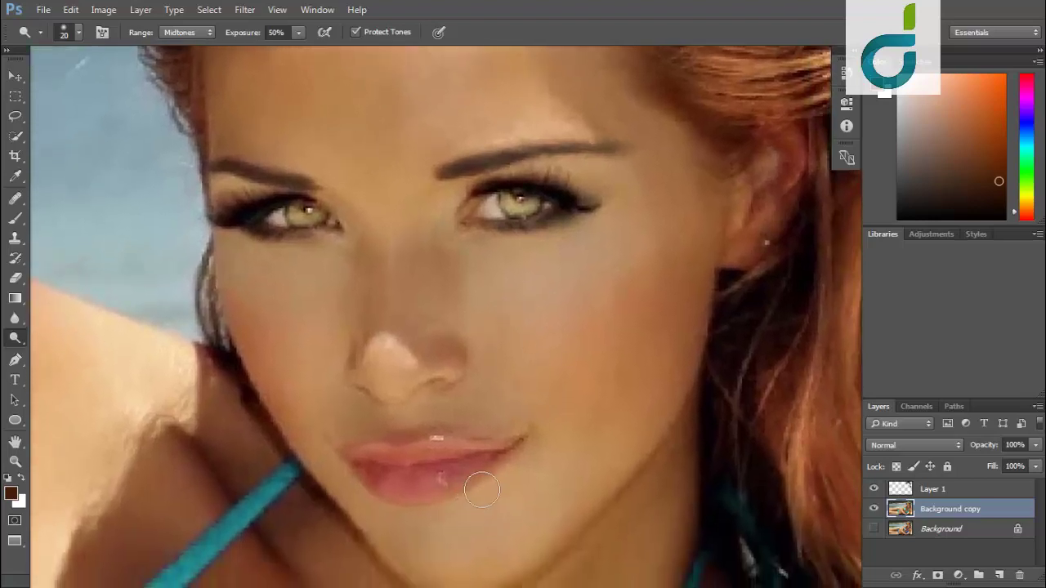
{"action": "left_click_drag", "start_coordinate": [482, 489], "coordinate": [360, 478]}
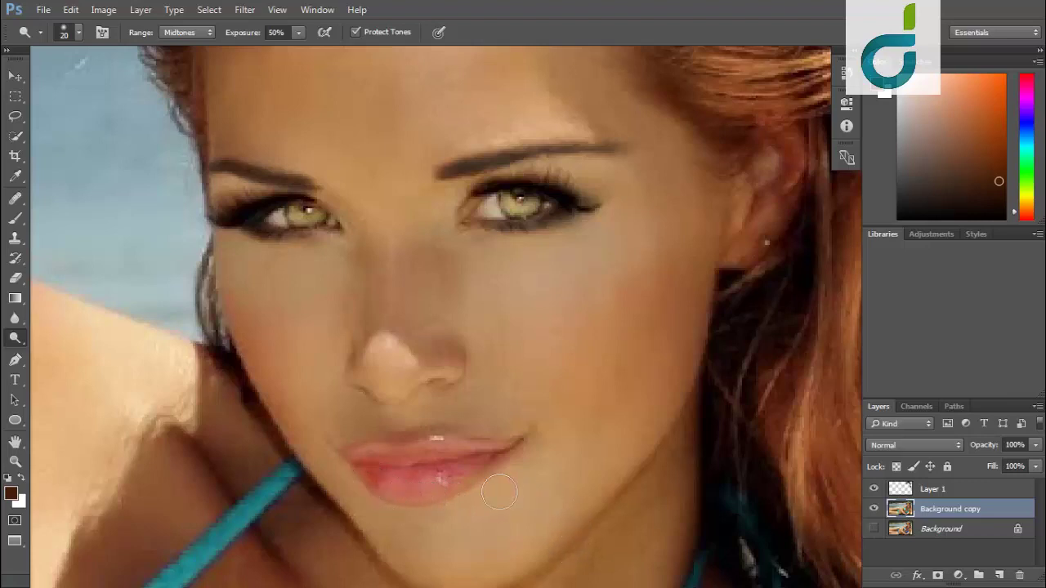
{"action": "mouse_move", "coordinate": [485, 493]}
{"action": "left_mouse_down"}
{"action": "mouse_move", "coordinate": [413, 499]}
{"action": "mouse_move", "coordinate": [375, 488]}
{"action": "left_mouse_up"}
{"action": "scroll", "coordinate": [626, 467], "scroll_direction": "down", "scroll_amount": 1}
{"action": "scroll", "coordinate": [611, 451], "scroll_direction": "down", "scroll_amount": 1}
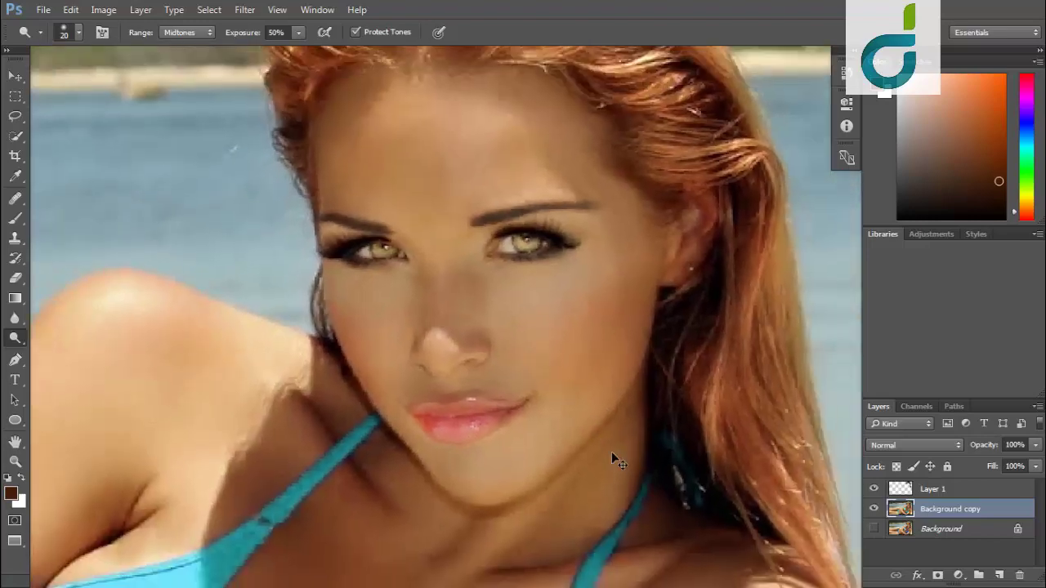
{"action": "scroll", "coordinate": [612, 451], "scroll_direction": "down", "scroll_amount": 2}
{"action": "scroll", "coordinate": [613, 459], "scroll_direction": "down", "scroll_amount": 1}
{"action": "scroll", "coordinate": [694, 296], "scroll_direction": "up", "scroll_amount": 1}
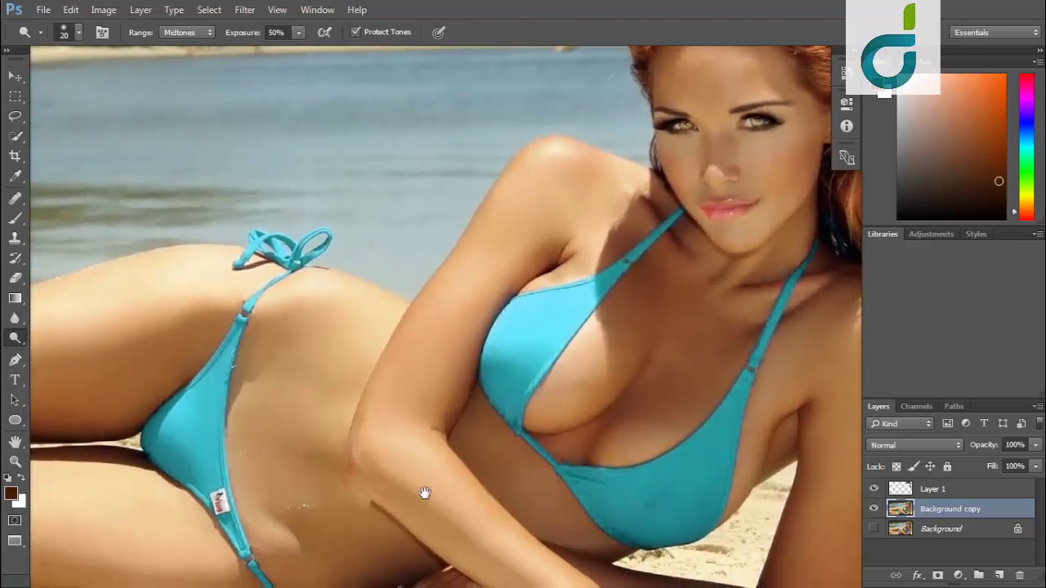
{"action": "left_click_drag", "start_coordinate": [425, 493], "coordinate": [579, 368]}
{"action": "scroll", "coordinate": [574, 355], "scroll_direction": "up", "scroll_amount": 2}
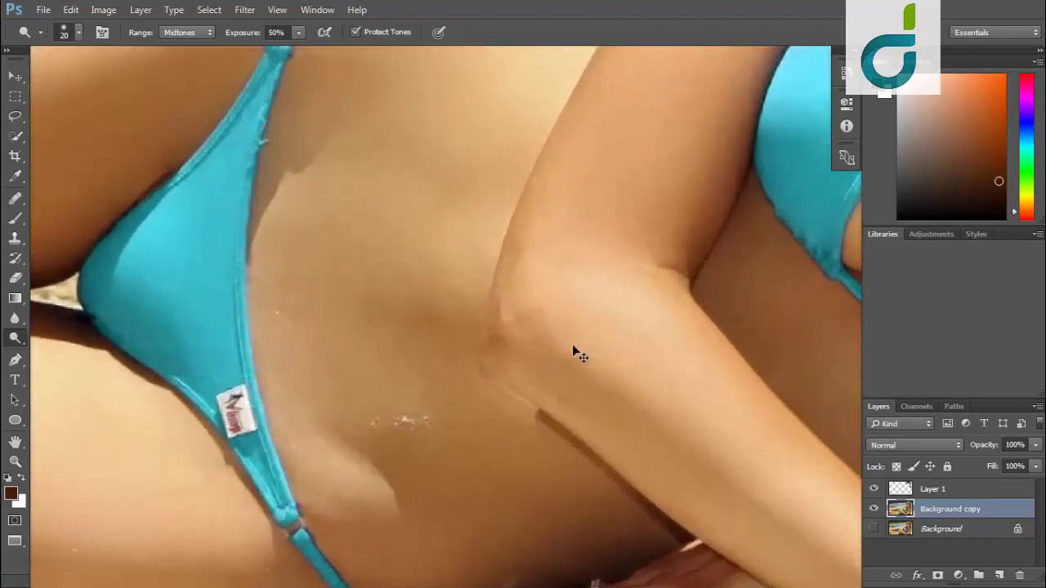
Choose the Patch Tool and patch the upper belly spots with nearby clean skin.
{"action": "left_click", "coordinate": [9, 259]}
{"action": "left_click", "coordinate": [12, 208]}
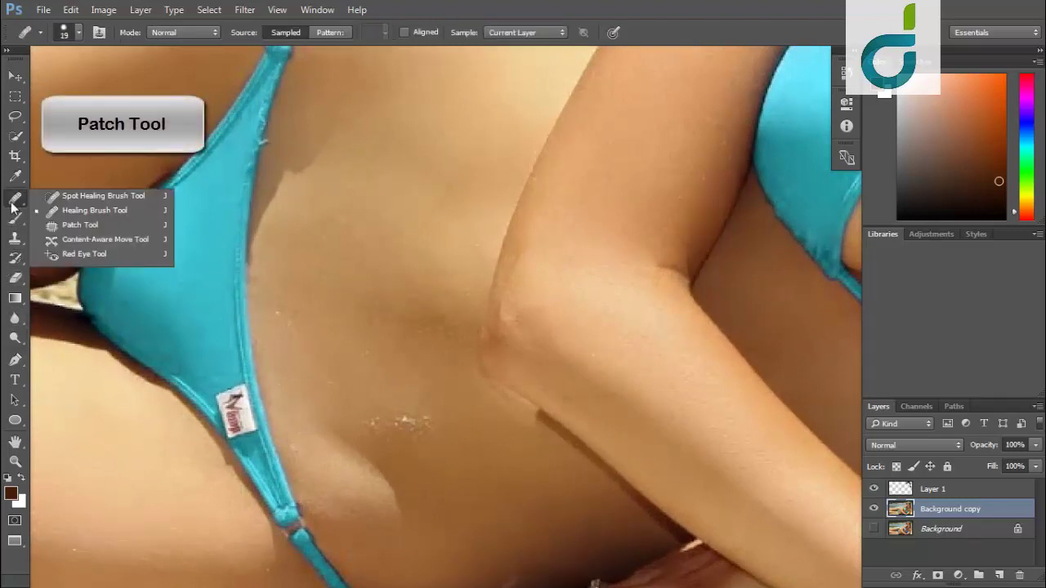
{"action": "left_click", "coordinate": [80, 225]}
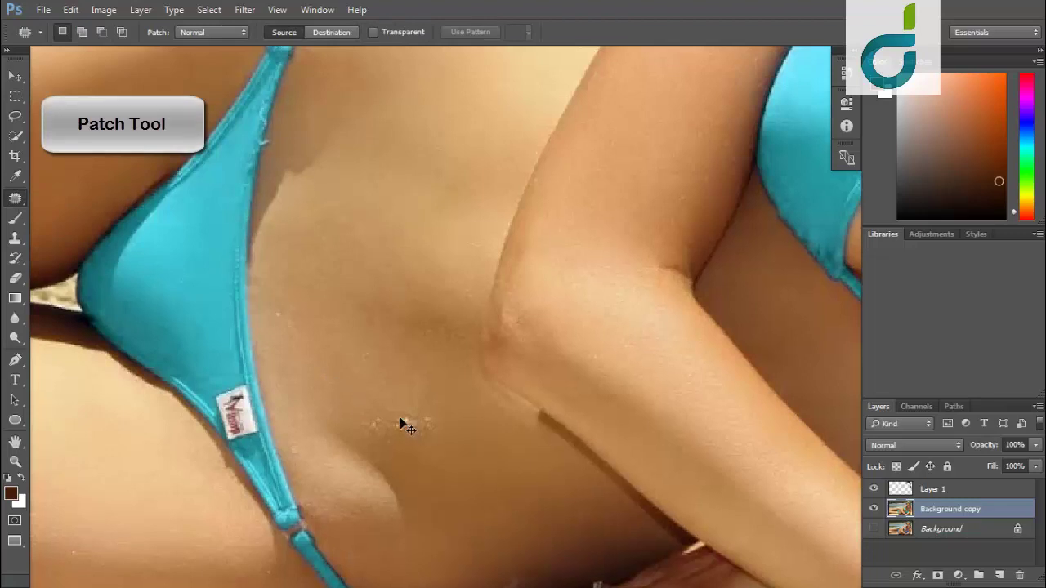
{"action": "scroll", "coordinate": [409, 408], "scroll_direction": "up", "scroll_amount": 2}
{"action": "left_click_drag", "start_coordinate": [427, 385], "coordinate": [436, 374]}
{"action": "mouse_move", "coordinate": [422, 437]}
{"action": "left_mouse_down"}
{"action": "mouse_move", "coordinate": [376, 477]}
{"action": "mouse_move", "coordinate": [420, 425]}
{"action": "left_mouse_up"}
{"action": "left_click_drag", "start_coordinate": [399, 472], "coordinate": [504, 500]}
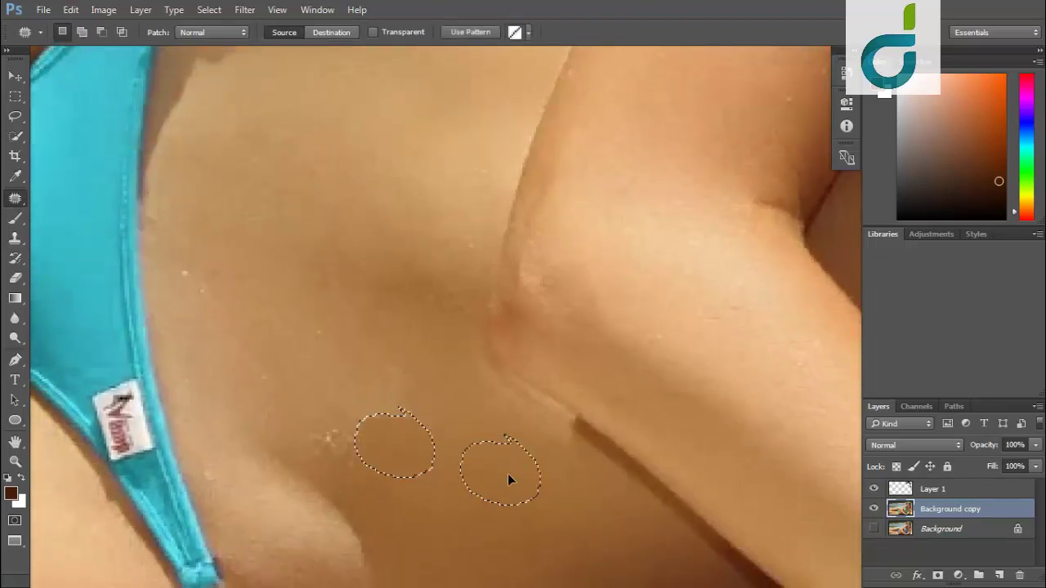
{"action": "key", "text": "ctrl+d"}
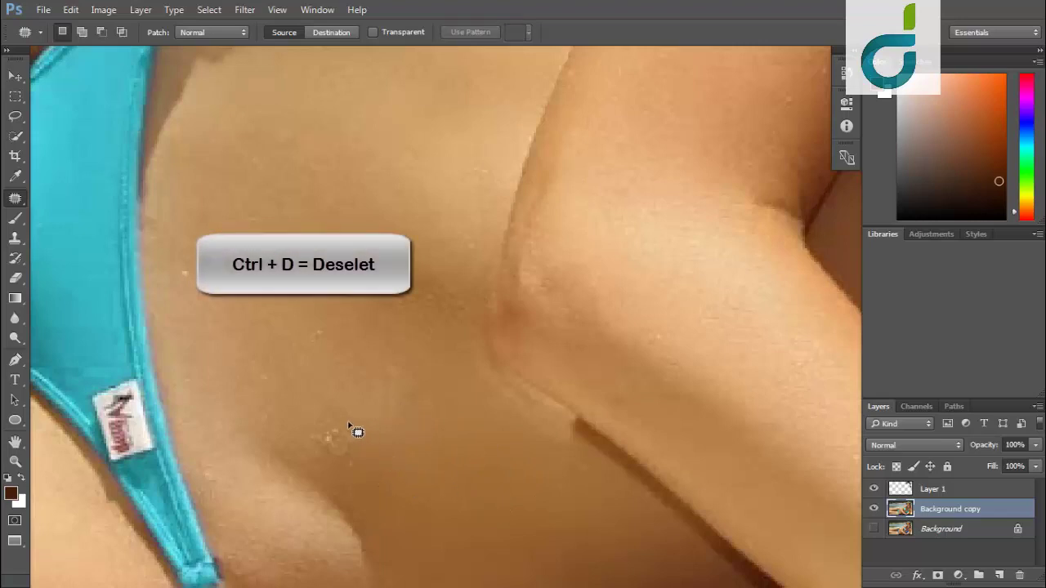
Patch the lower belly spots with clean skin above, then zoom out to the whole figure.
{"action": "mouse_move", "coordinate": [327, 425]}
{"action": "left_mouse_down"}
{"action": "mouse_move", "coordinate": [317, 462]}
{"action": "mouse_move", "coordinate": [381, 460]}
{"action": "mouse_move", "coordinate": [367, 379]}
{"action": "left_mouse_up"}
{"action": "key", "text": "ctrl+d"}
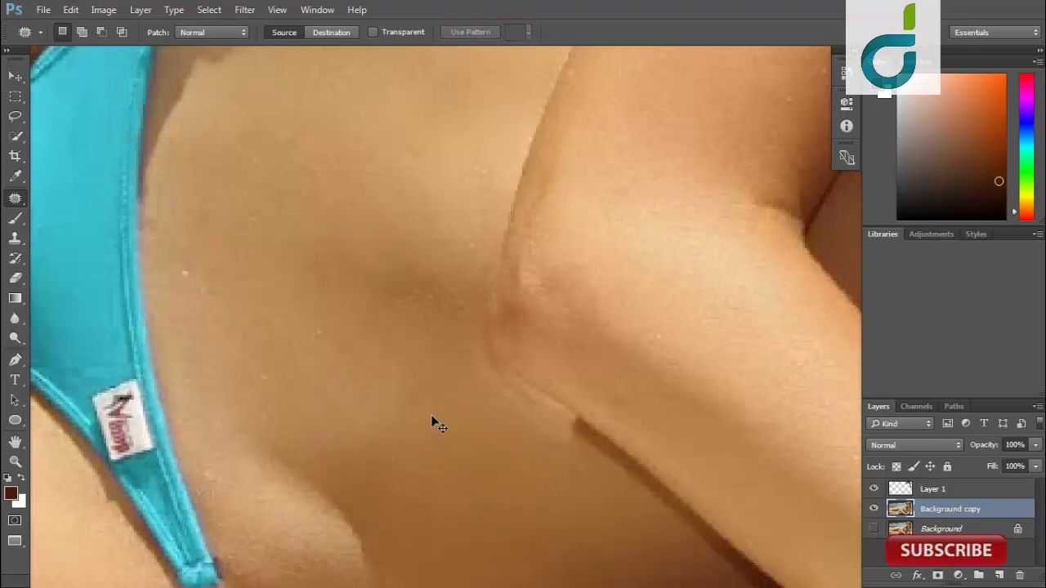
{"action": "scroll", "coordinate": [433, 421], "scroll_direction": "down", "scroll_amount": 5}
{"action": "scroll", "coordinate": [437, 423], "scroll_direction": "down", "scroll_amount": 5}
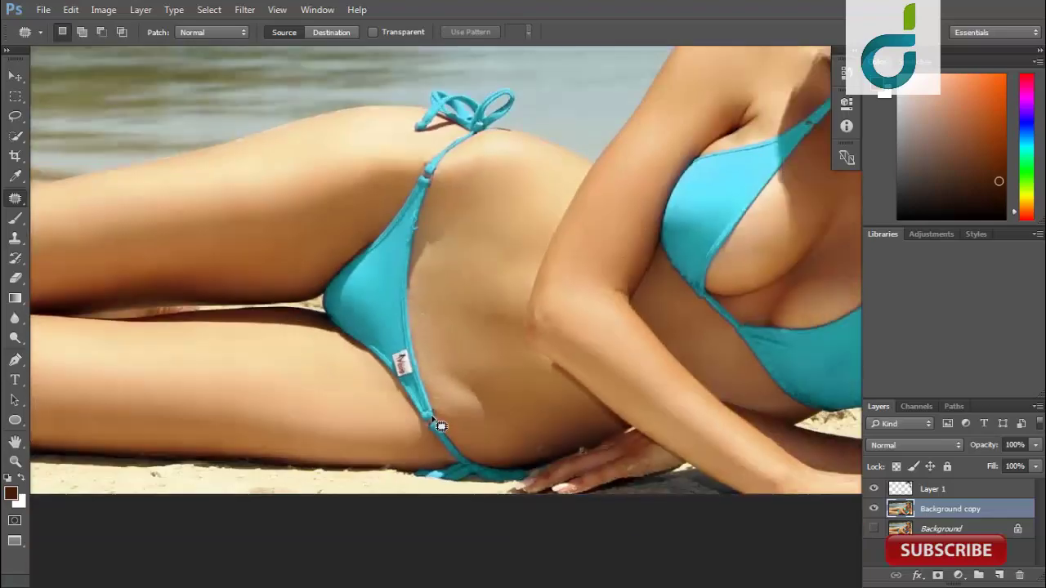
{"action": "scroll", "coordinate": [439, 426], "scroll_direction": "down", "scroll_amount": 5}
{"action": "left_click_drag", "start_coordinate": [532, 379], "coordinate": [329, 394]}
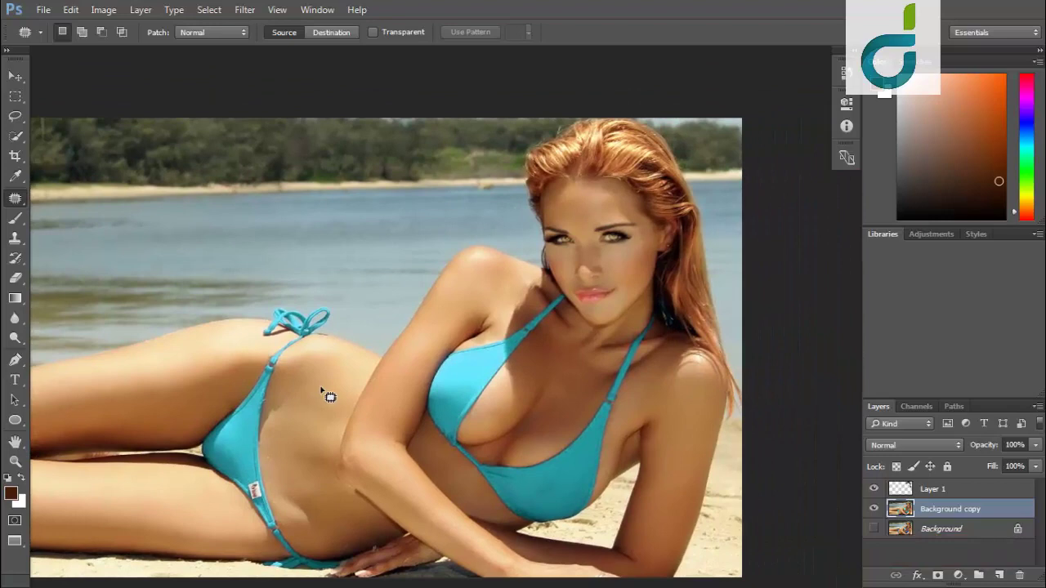
Open the Camera Raw Filter on the beach photo.
{"action": "left_click", "coordinate": [16, 76]}
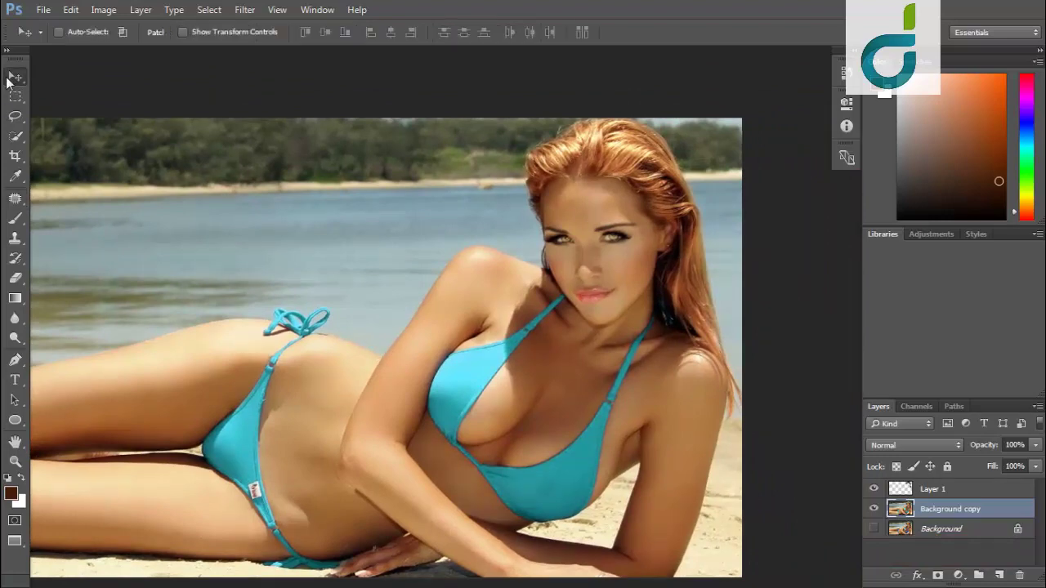
{"action": "left_click", "coordinate": [251, 9]}
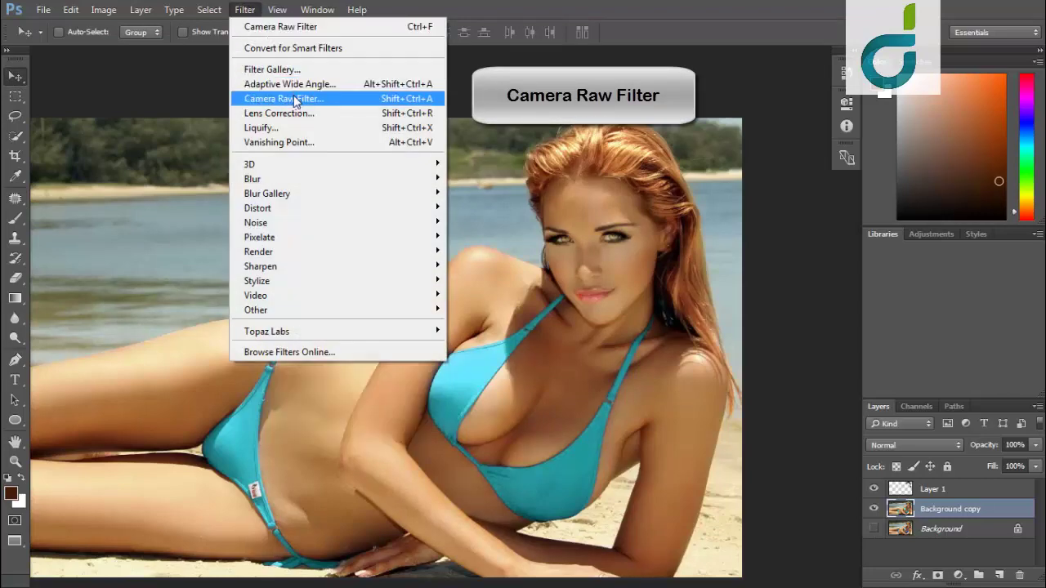
{"action": "left_click", "coordinate": [295, 100]}
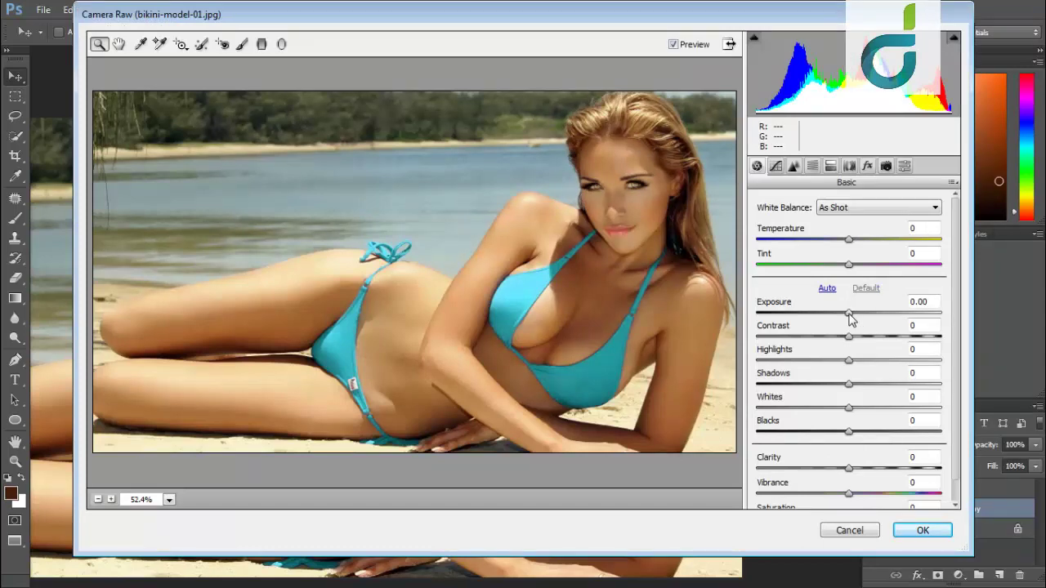
Set Exposure +0.35, Temperature +1, Highlights +9, Shadows +6, Whites -12 and Clarity +30.
{"action": "left_click_drag", "start_coordinate": [849, 314], "coordinate": [855, 314]}
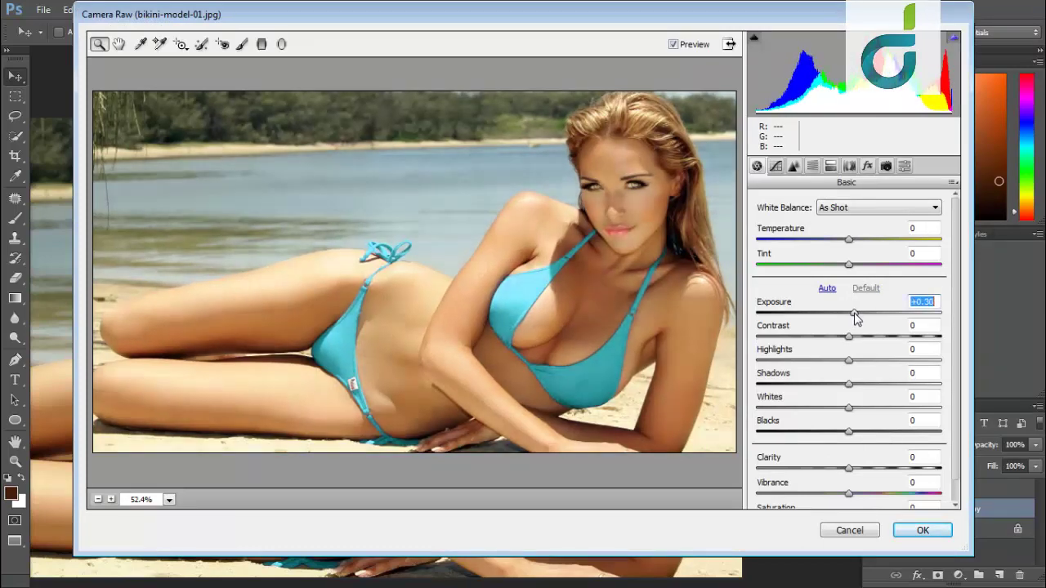
{"action": "mouse_move", "coordinate": [855, 317]}
{"action": "left_mouse_down"}
{"action": "mouse_move", "coordinate": [866, 361]}
{"action": "mouse_move", "coordinate": [838, 408]}
{"action": "left_mouse_up"}
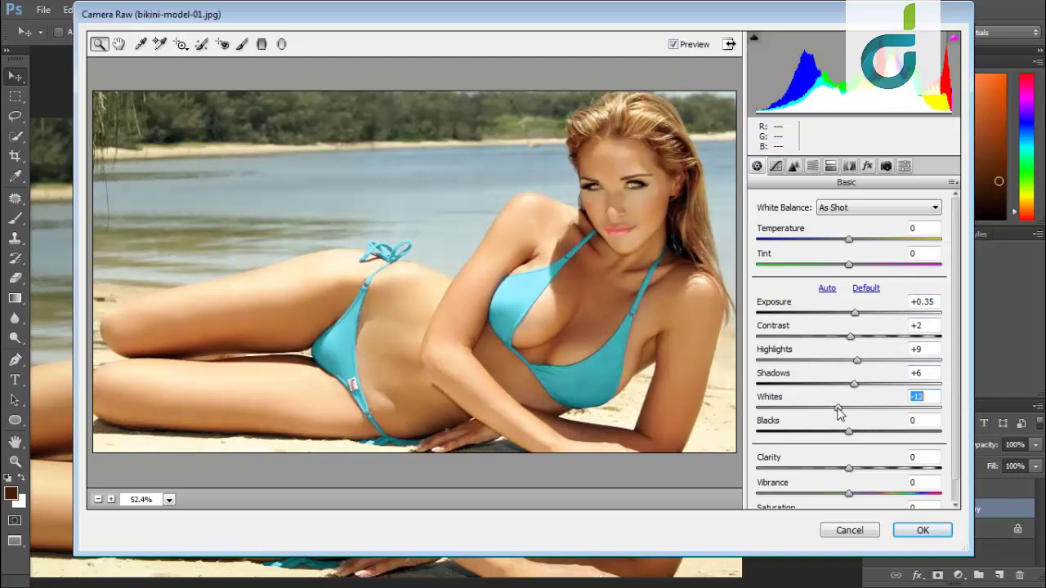
{"action": "left_click", "coordinate": [850, 240]}
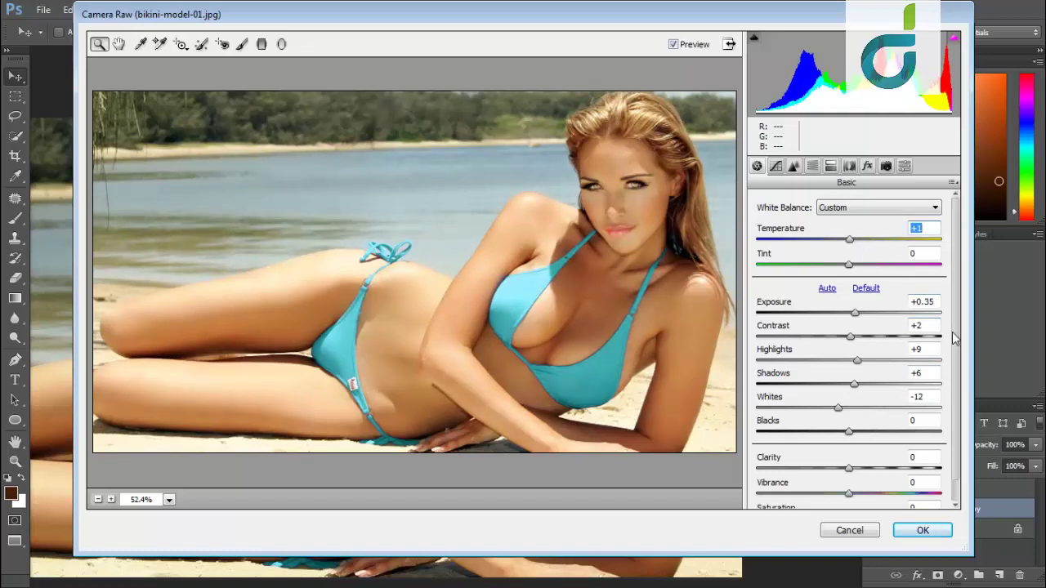
{"action": "scroll", "coordinate": [954, 339], "scroll_direction": "down", "scroll_amount": 1}
{"action": "left_click_drag", "start_coordinate": [849, 447], "coordinate": [872, 454]}
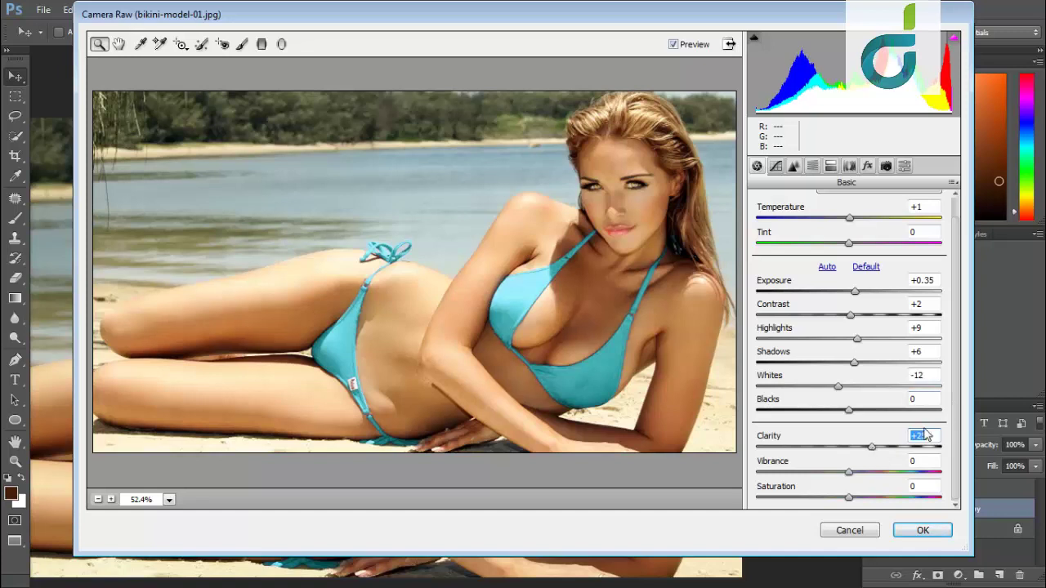
{"action": "left_click_drag", "start_coordinate": [873, 450], "coordinate": [877, 451]}
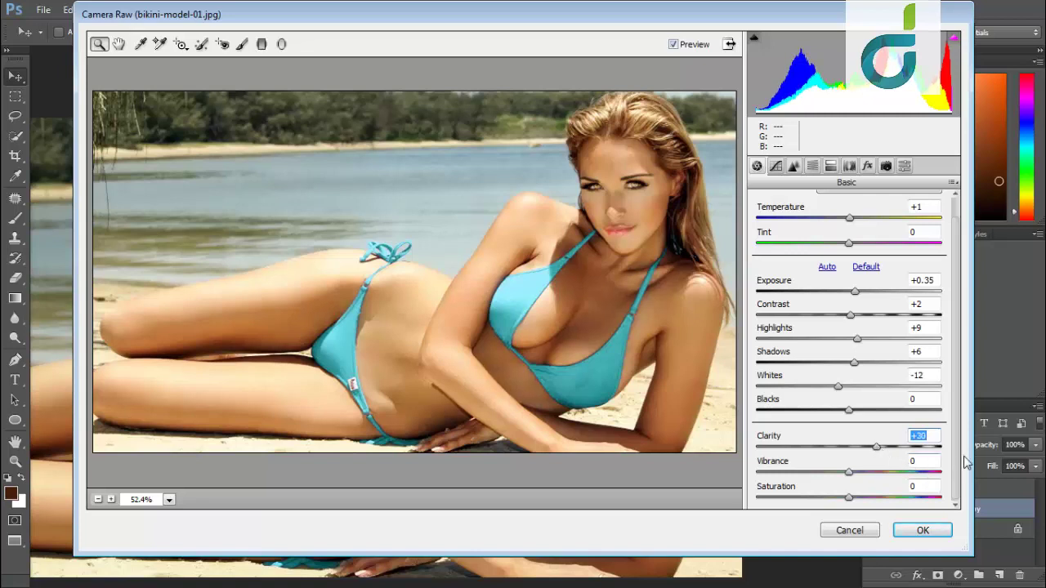
{"action": "scroll", "coordinate": [961, 425], "scroll_direction": "up", "scroll_amount": 1}
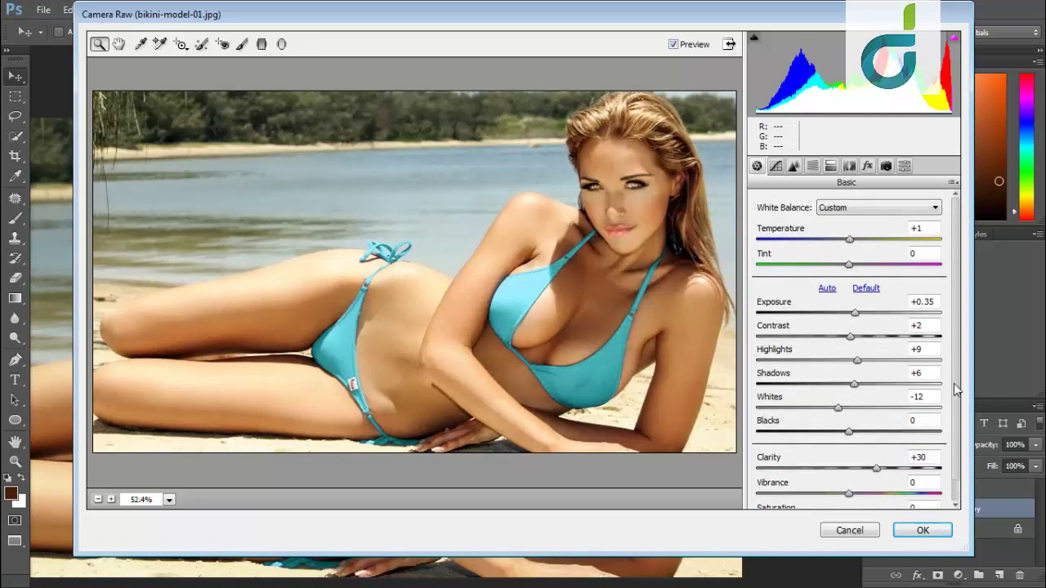
Draw a diagonal graduated filter over the upper left and brighten its exposure.
{"action": "left_click", "coordinate": [261, 45]}
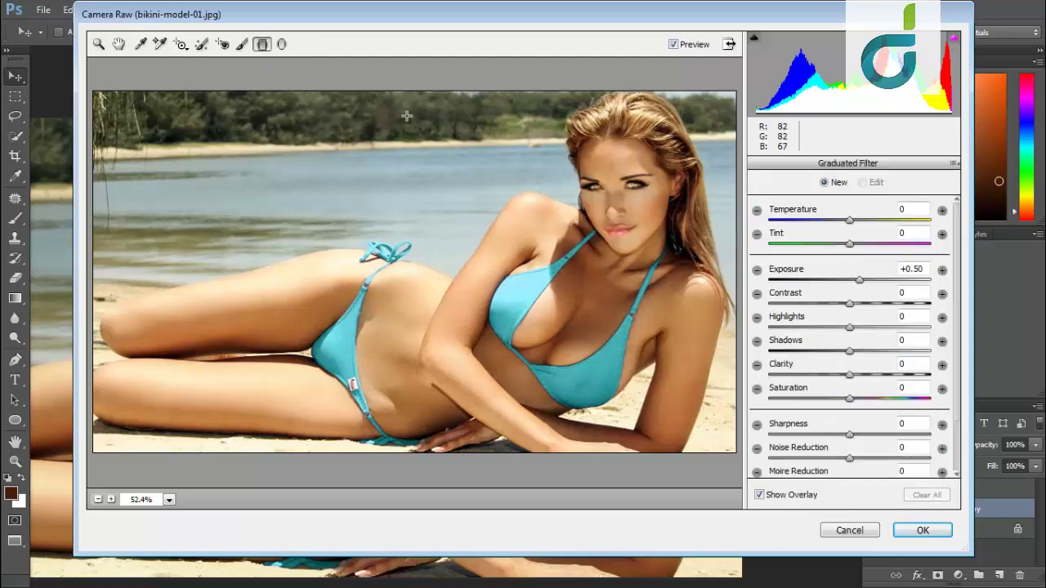
{"action": "left_click_drag", "start_coordinate": [448, 135], "coordinate": [735, 322]}
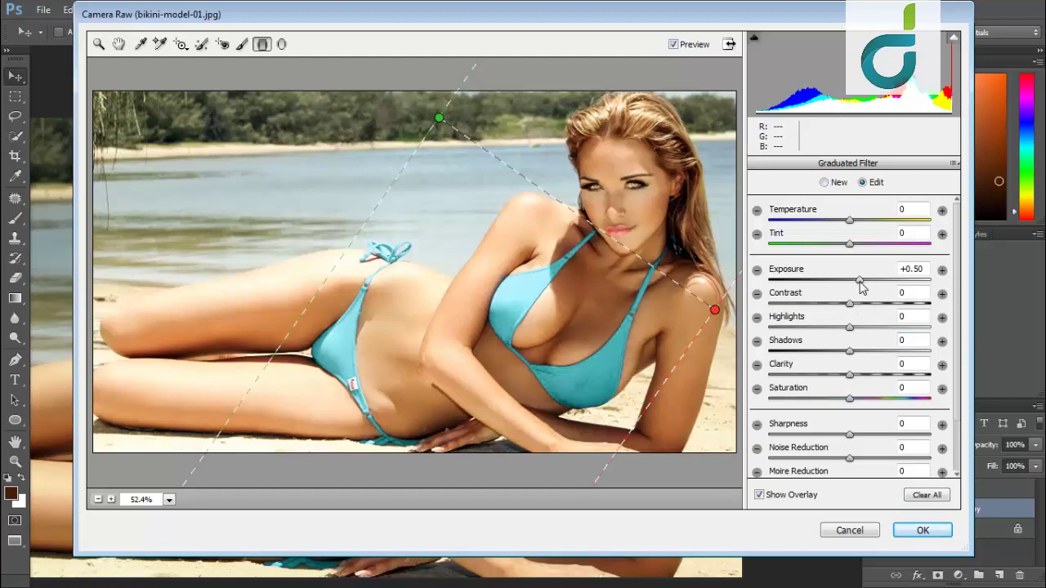
{"action": "left_click_drag", "start_coordinate": [860, 282], "coordinate": [865, 285]}
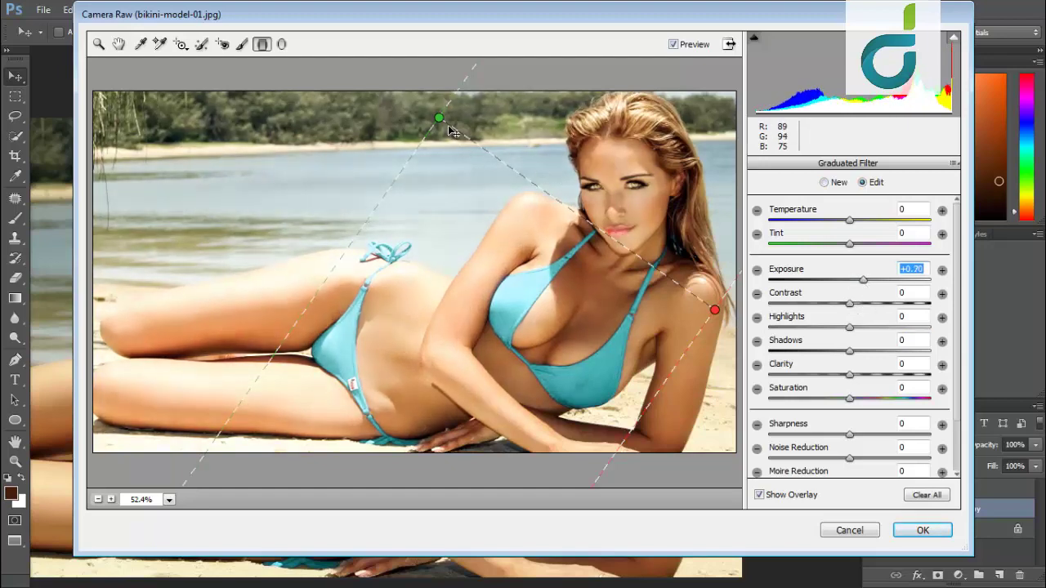
{"action": "left_click_drag", "start_coordinate": [439, 118], "coordinate": [529, 166]}
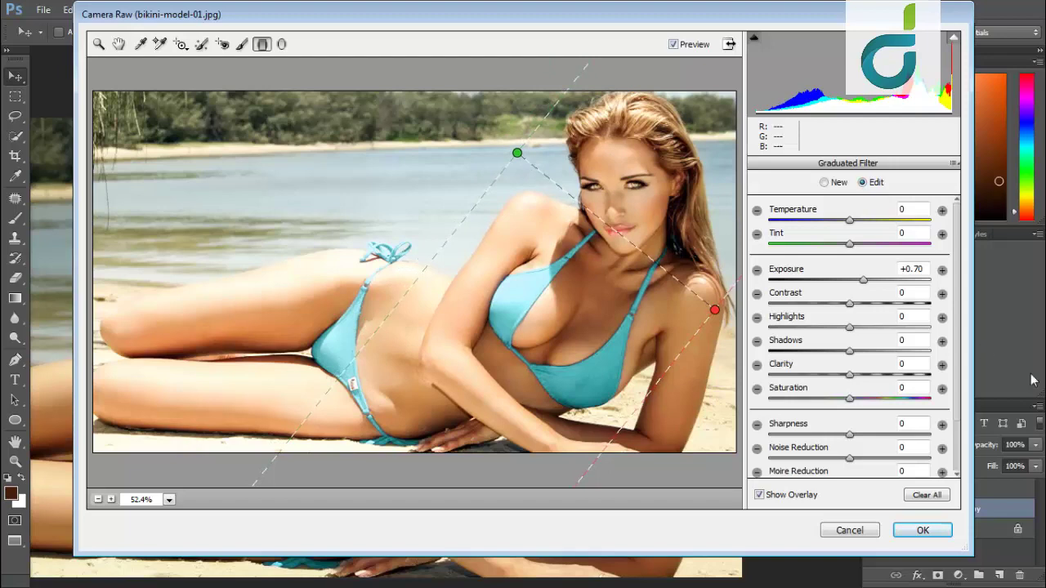
Set the gradient's contrast to -10, saturation +2, sharpness +15 and moire reduction -2.
{"action": "mouse_move", "coordinate": [849, 303]}
{"action": "left_mouse_down"}
{"action": "mouse_move", "coordinate": [841, 303]}
{"action": "mouse_move", "coordinate": [880, 354]}
{"action": "mouse_move", "coordinate": [867, 376]}
{"action": "left_mouse_up"}
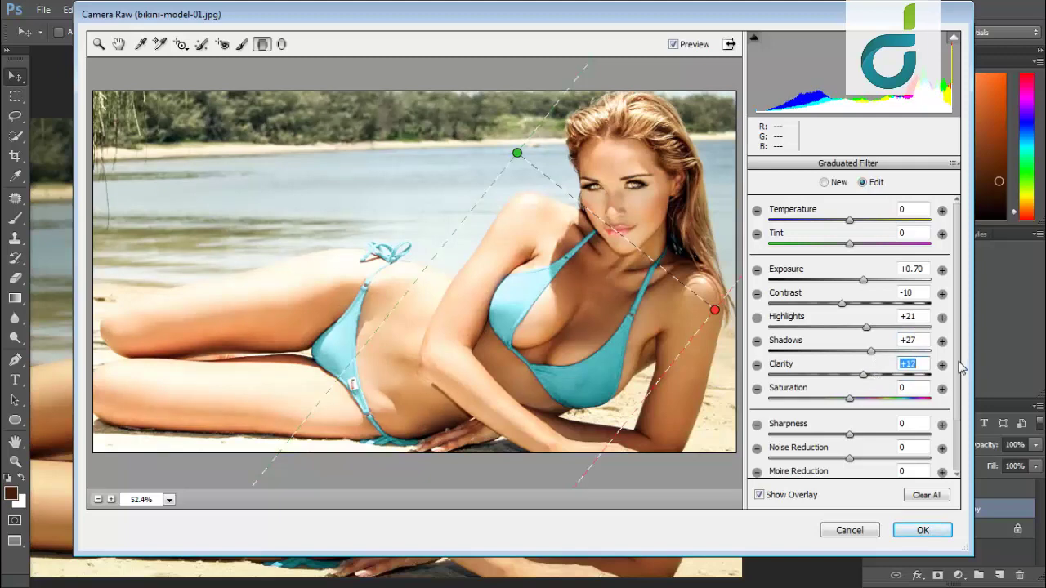
{"action": "scroll", "coordinate": [956, 368], "scroll_direction": "down", "scroll_amount": 1}
{"action": "left_click_drag", "start_coordinate": [851, 383], "coordinate": [854, 383]}
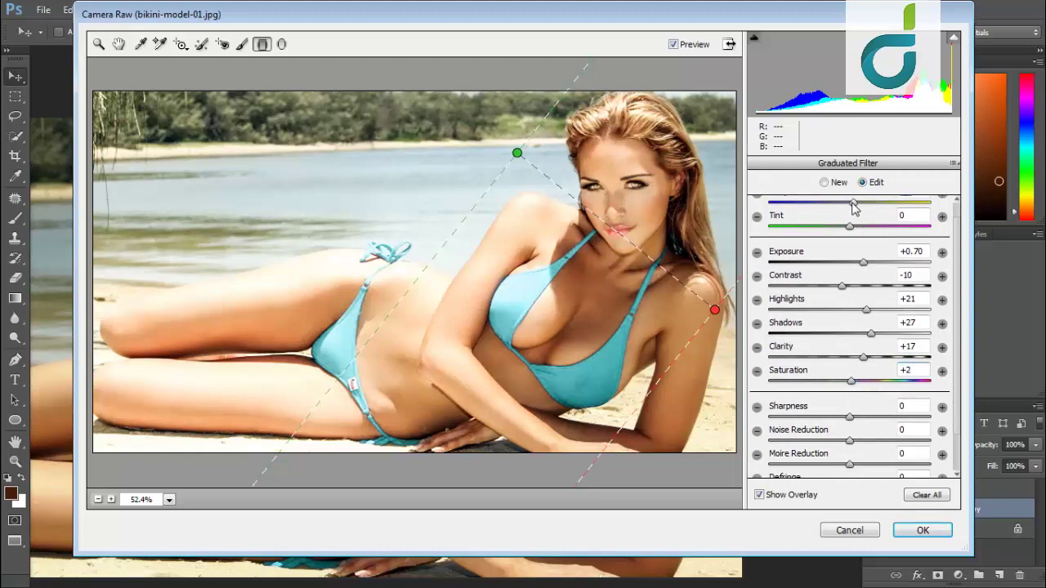
{"action": "left_click_drag", "start_coordinate": [849, 203], "coordinate": [855, 203]}
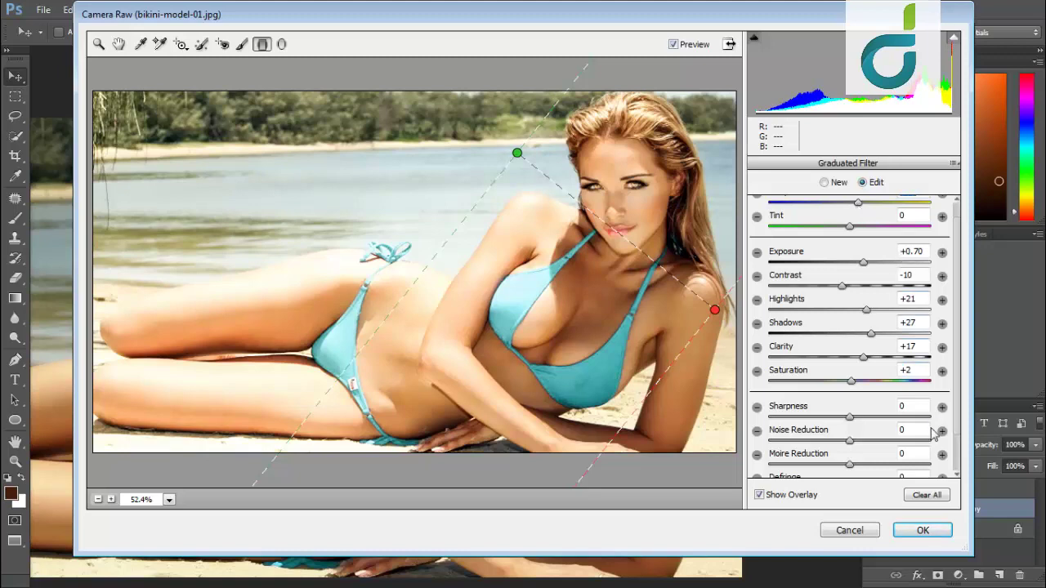
{"action": "mouse_move", "coordinate": [850, 417]}
{"action": "left_mouse_down"}
{"action": "mouse_move", "coordinate": [877, 418]}
{"action": "mouse_move", "coordinate": [825, 440]}
{"action": "mouse_move", "coordinate": [836, 442]}
{"action": "left_mouse_up"}
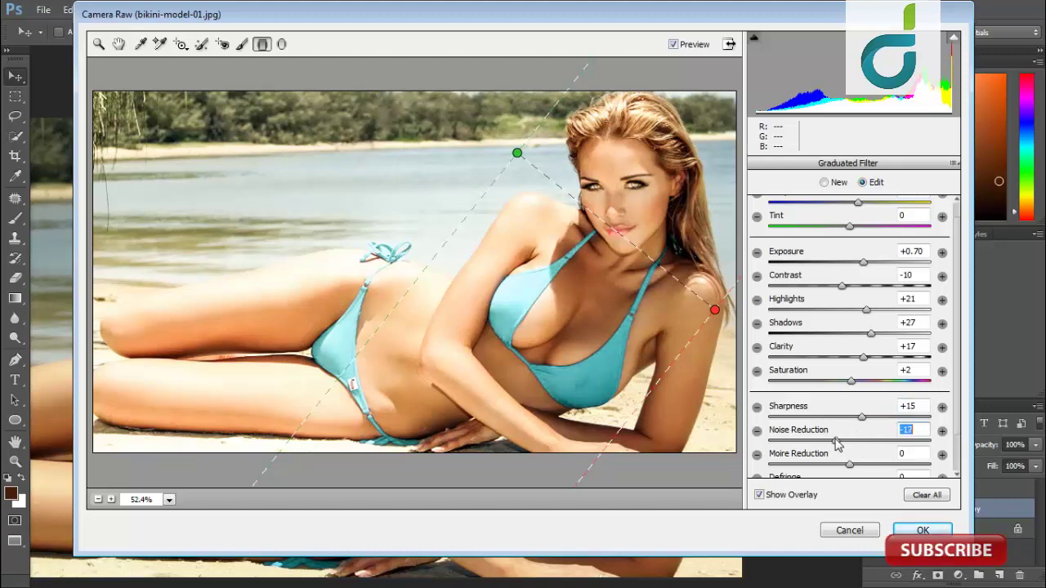
{"action": "scroll", "coordinate": [956, 411], "scroll_direction": "down", "scroll_amount": 2}
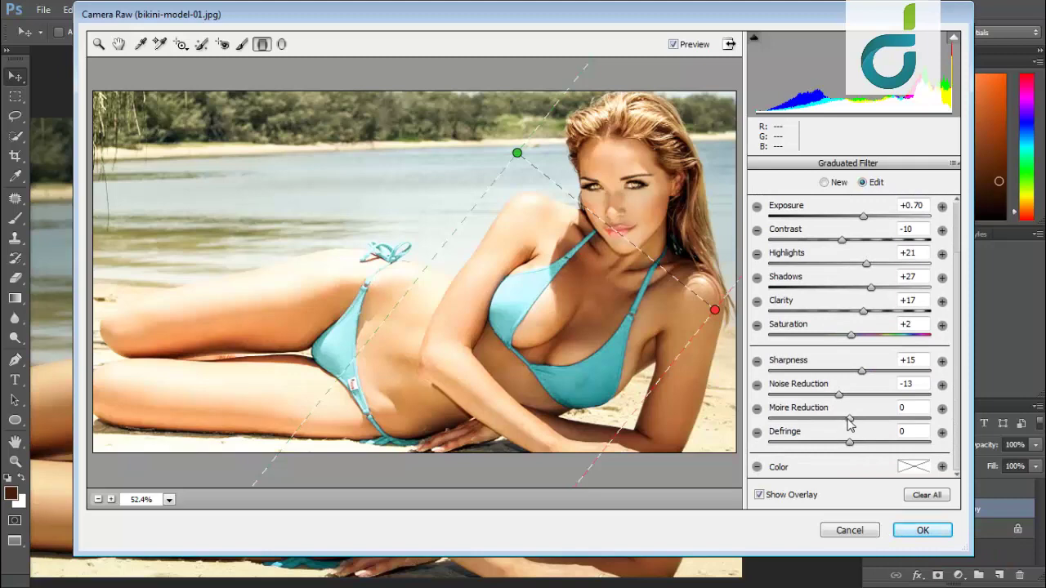
{"action": "left_click_drag", "start_coordinate": [847, 417], "coordinate": [845, 417]}
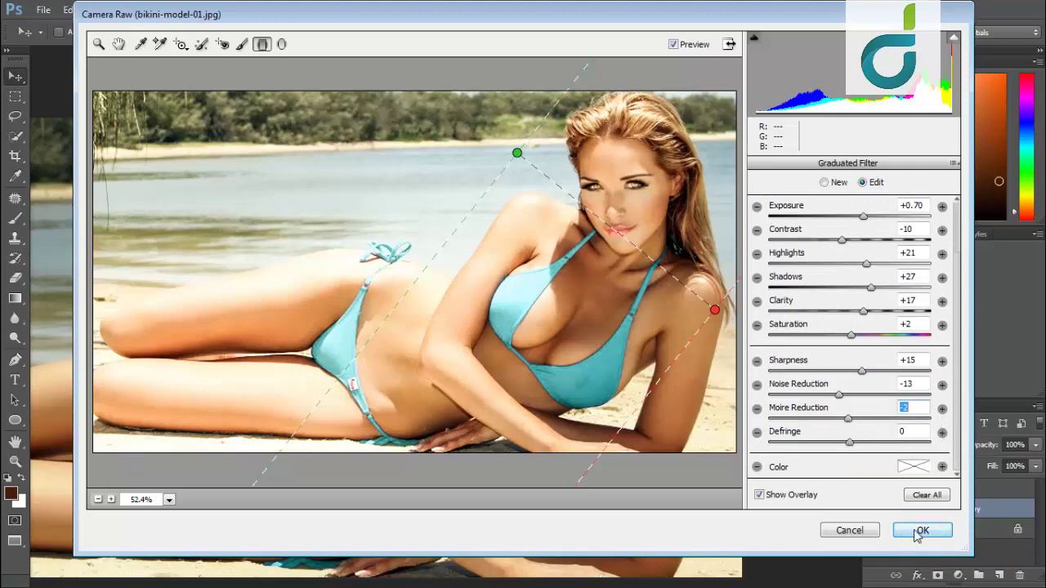
Apply the Camera Raw edits and toggle layer visibility to compare with the original Background.
{"action": "left_click", "coordinate": [919, 532]}
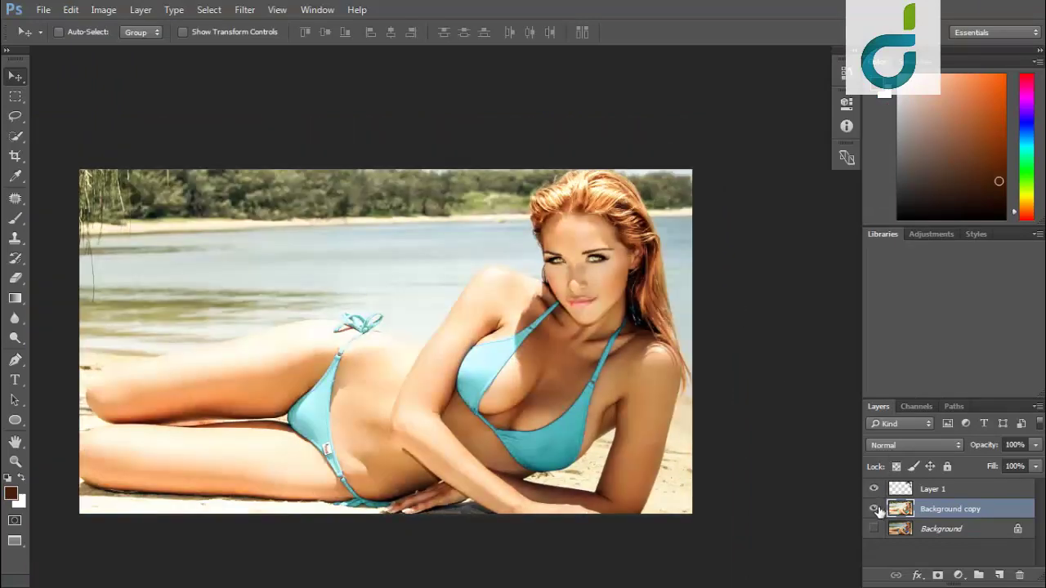
{"action": "left_click", "coordinate": [873, 528]}
{"action": "left_click", "coordinate": [875, 510]}
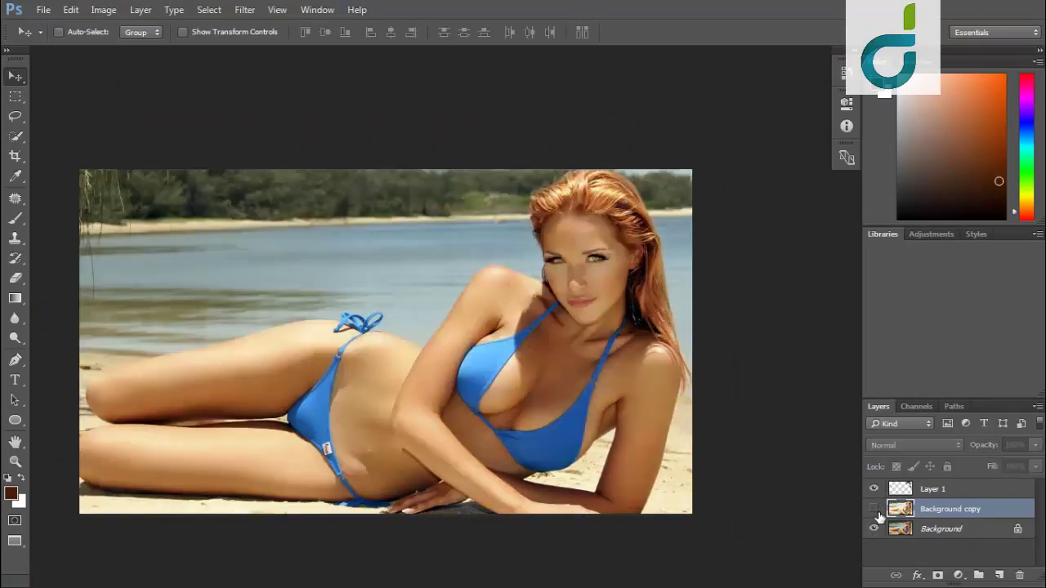
{"action": "left_click", "coordinate": [874, 509]}
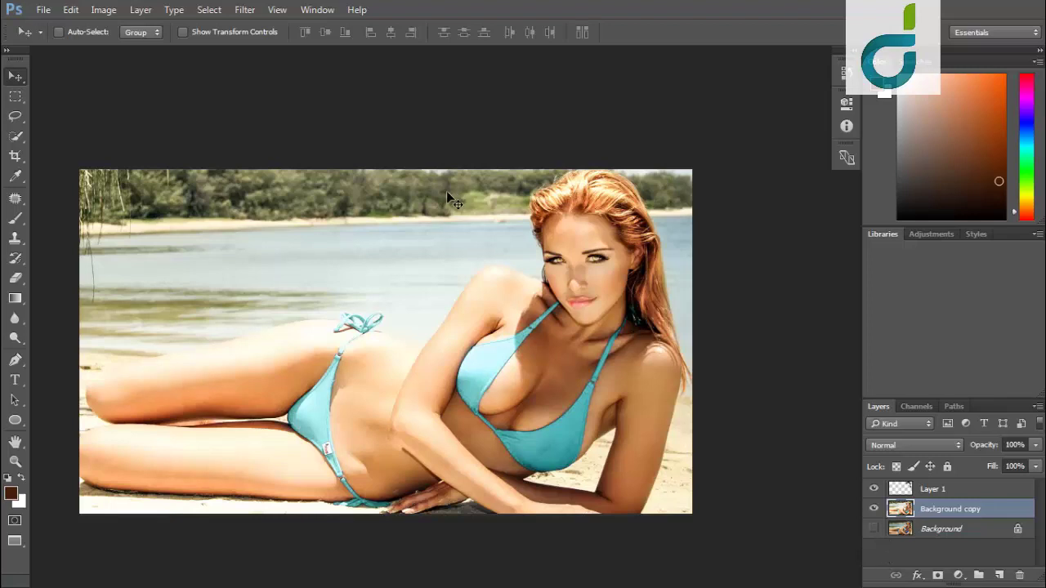
{"action": "left_click", "coordinate": [237, 10]}
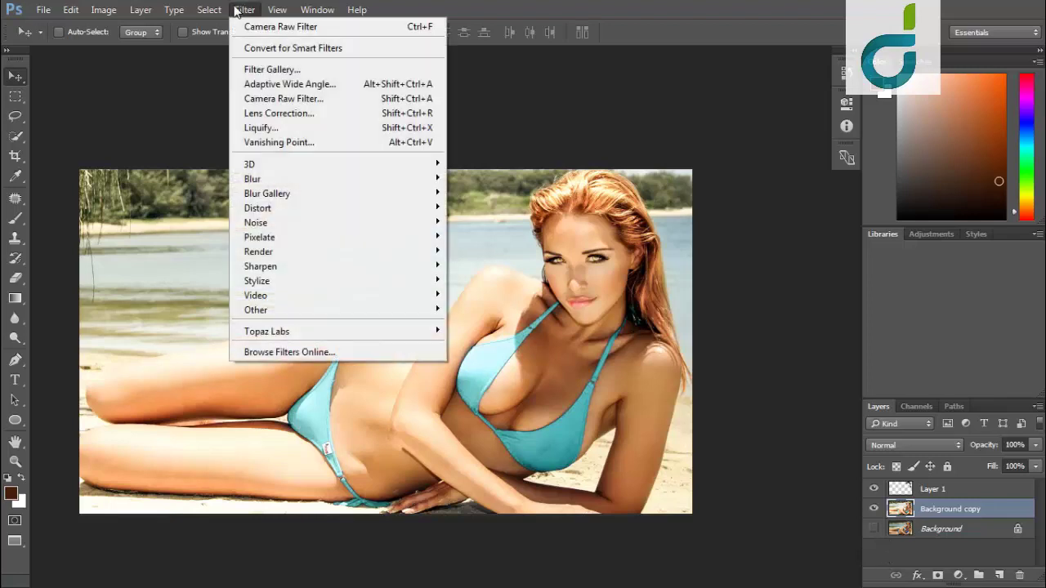
Draw a Camera Raw radial filter over her torso and face with Exposure +0.55.
{"action": "left_click", "coordinate": [306, 99]}
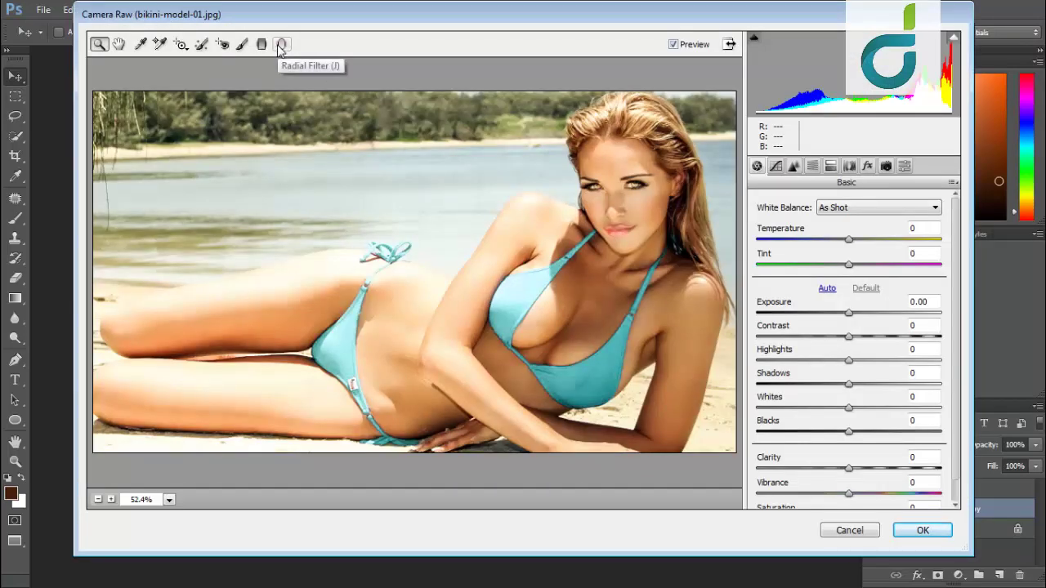
{"action": "left_click", "coordinate": [280, 46]}
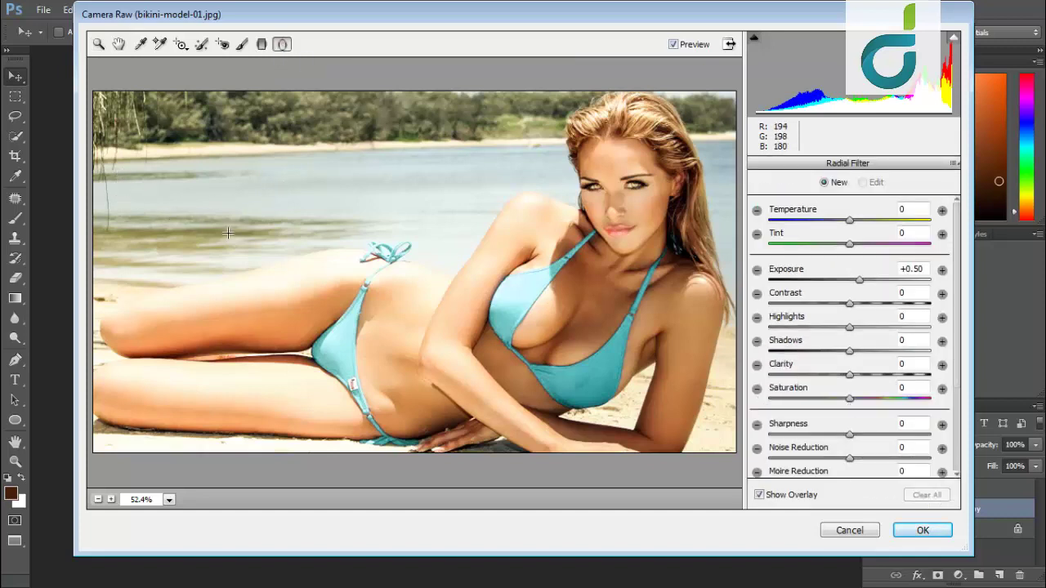
{"action": "left_click_drag", "start_coordinate": [257, 208], "coordinate": [425, 299]}
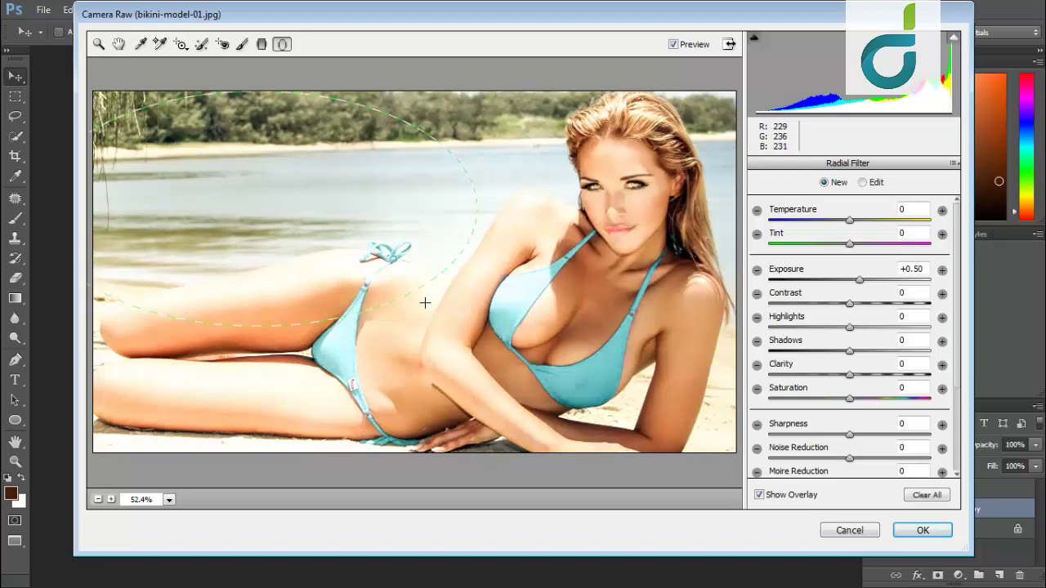
{"action": "mouse_move", "coordinate": [339, 231]}
{"action": "left_mouse_down"}
{"action": "mouse_move", "coordinate": [518, 254]}
{"action": "mouse_move", "coordinate": [422, 305]}
{"action": "left_mouse_up"}
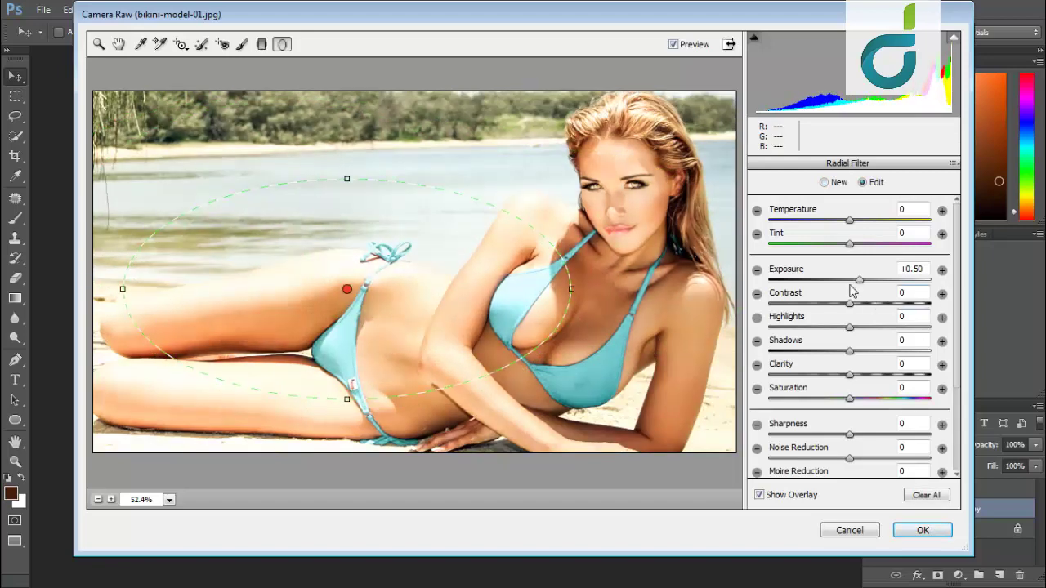
{"action": "mouse_move", "coordinate": [859, 286]}
{"action": "left_mouse_down"}
{"action": "mouse_move", "coordinate": [869, 285]}
{"action": "mouse_move", "coordinate": [859, 287]}
{"action": "left_mouse_up"}
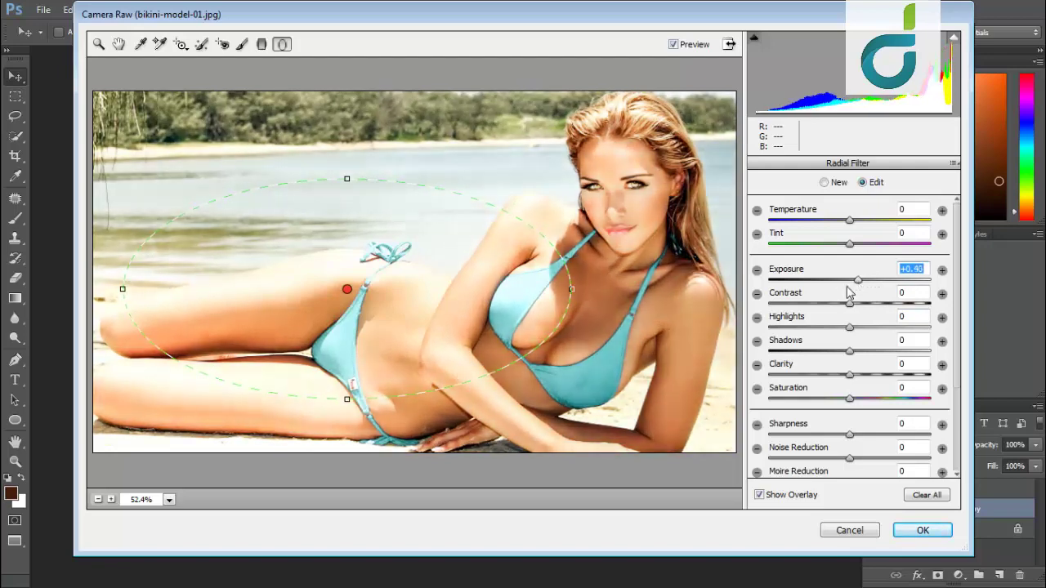
{"action": "left_click_drag", "start_coordinate": [518, 303], "coordinate": [692, 242]}
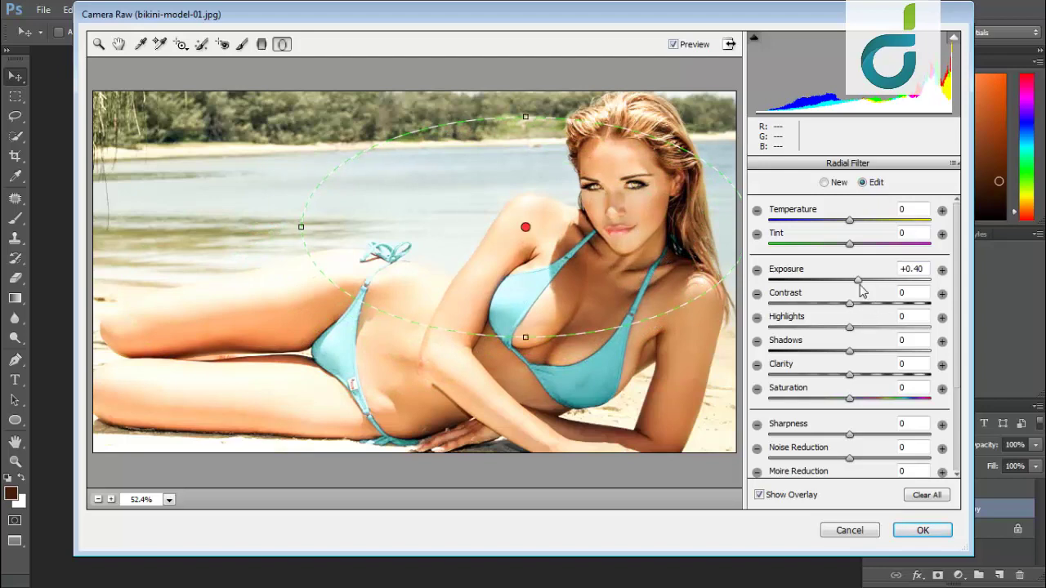
{"action": "left_click_drag", "start_coordinate": [859, 281], "coordinate": [862, 304]}
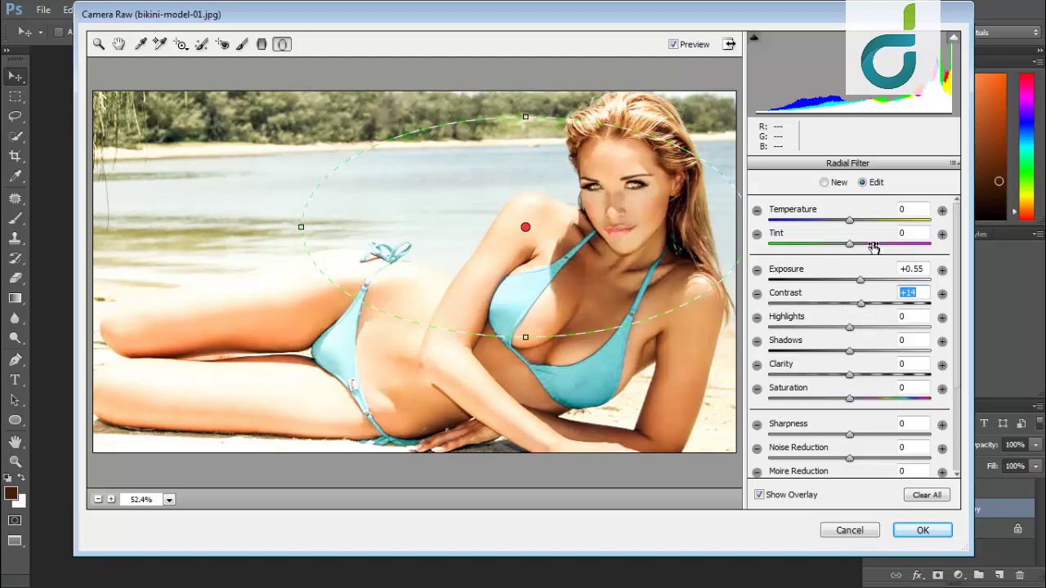
Set the radial area's Highlights +17, Clarity -17 and Sharpness -15, then apply.
{"action": "mouse_move", "coordinate": [850, 327]}
{"action": "left_mouse_down"}
{"action": "mouse_move", "coordinate": [823, 329]}
{"action": "mouse_move", "coordinate": [868, 329]}
{"action": "mouse_move", "coordinate": [871, 353]}
{"action": "mouse_move", "coordinate": [850, 353]}
{"action": "left_mouse_up"}
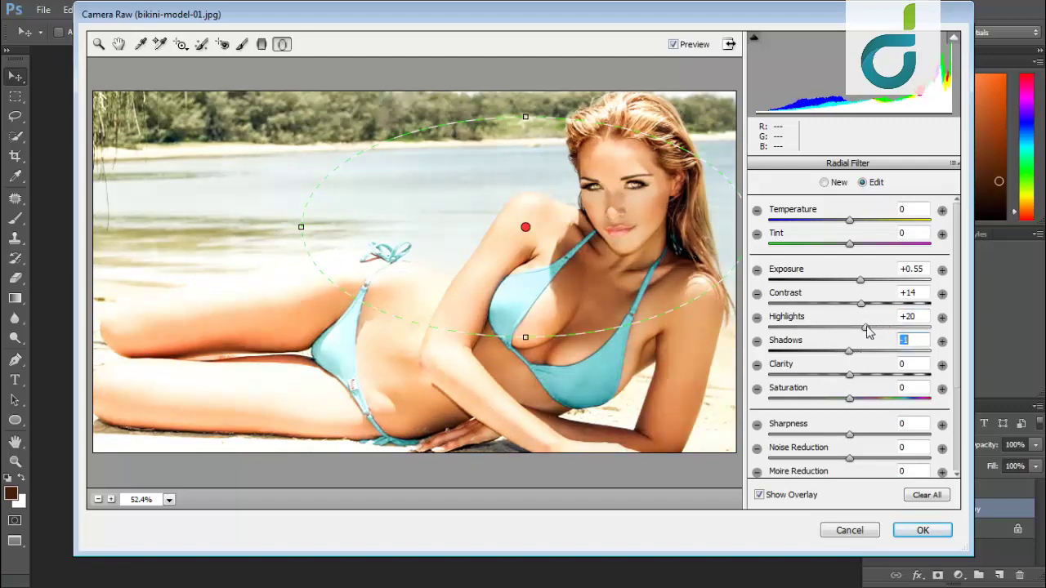
{"action": "left_click_drag", "start_coordinate": [868, 328], "coordinate": [864, 329]}
{"action": "left_click_drag", "start_coordinate": [851, 375], "coordinate": [846, 376]}
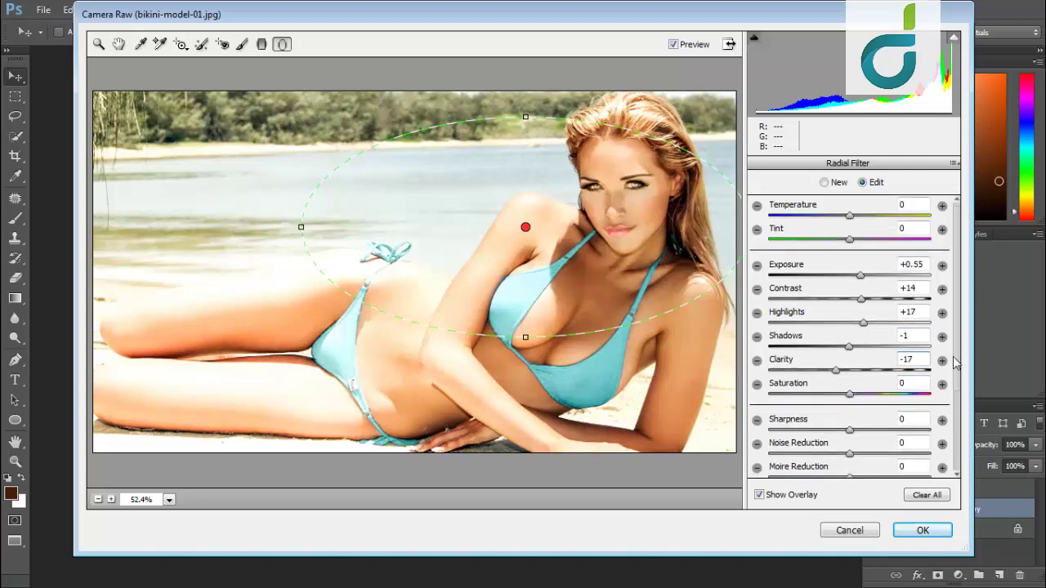
{"action": "scroll", "coordinate": [948, 355], "scroll_direction": "down", "scroll_amount": 2}
{"action": "left_click_drag", "start_coordinate": [853, 361], "coordinate": [828, 399]}
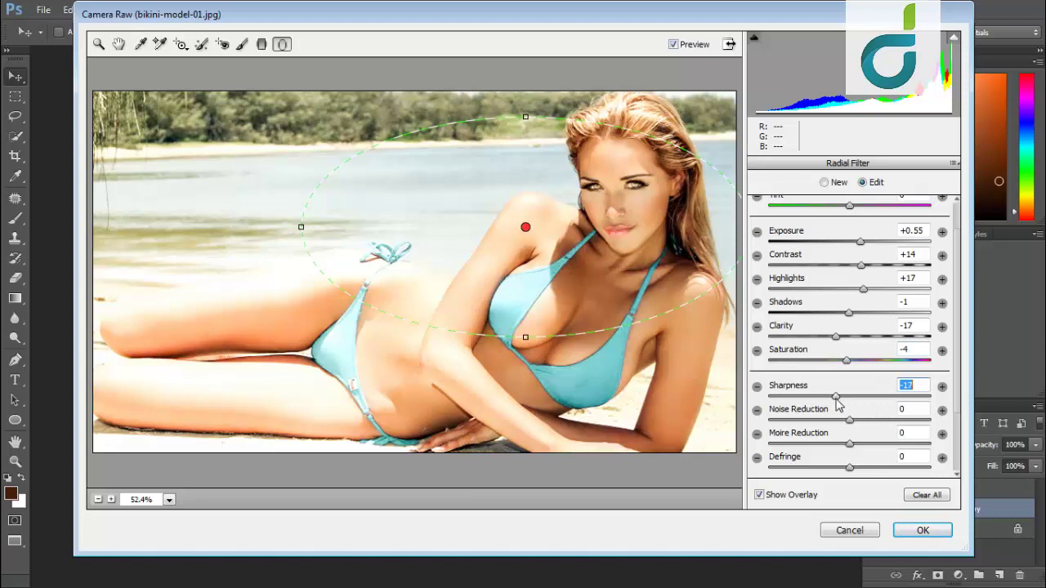
{"action": "left_click_drag", "start_coordinate": [839, 402], "coordinate": [839, 400]}
{"action": "scroll", "coordinate": [952, 331], "scroll_direction": "up", "scroll_amount": 2}
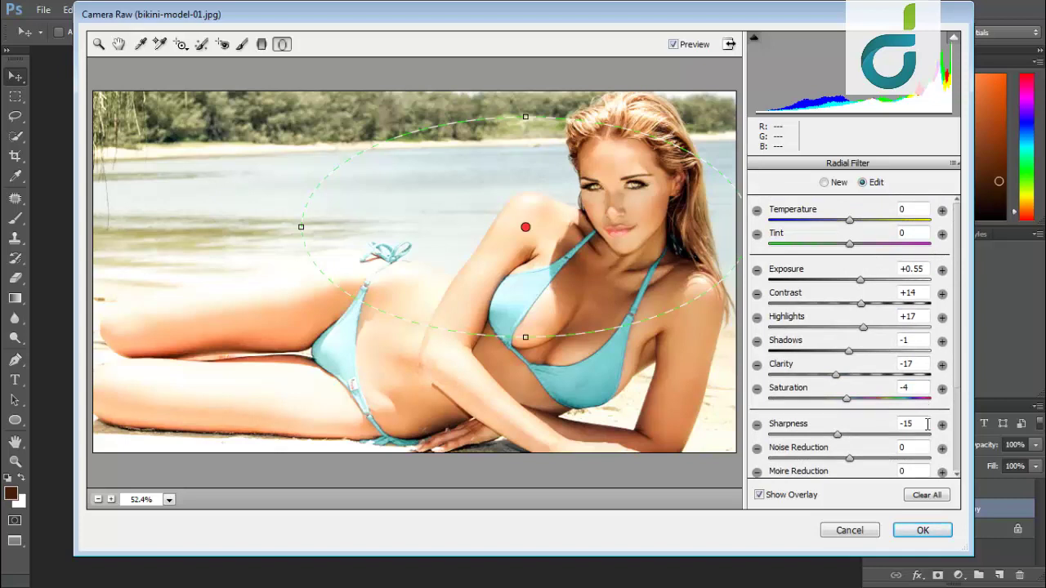
{"action": "left_click", "coordinate": [924, 532]}
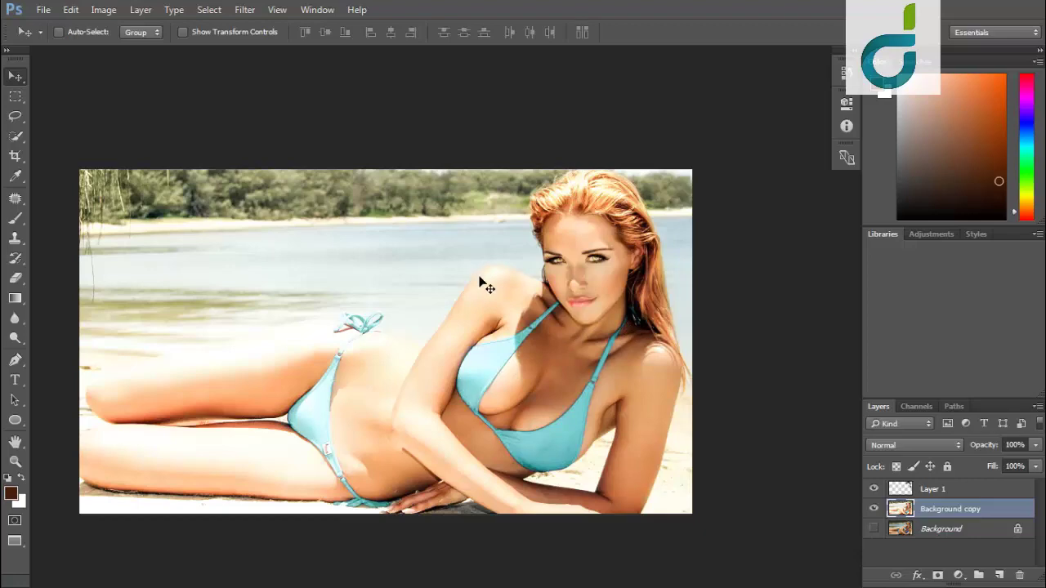
Open the info sun-flare image in Photoshop.
{"action": "left_click", "coordinate": [43, 9]}
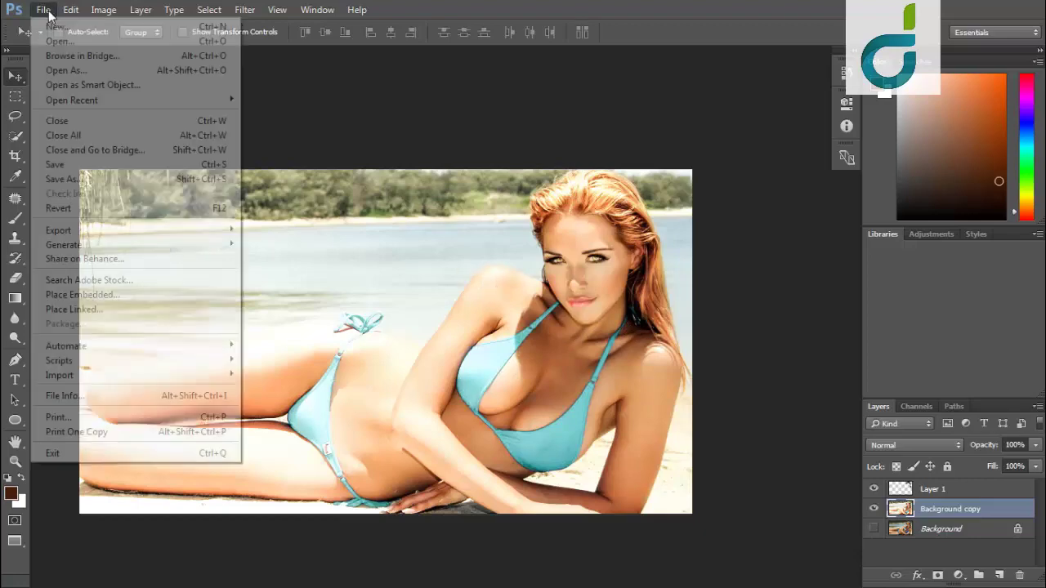
{"action": "left_click", "coordinate": [82, 39]}
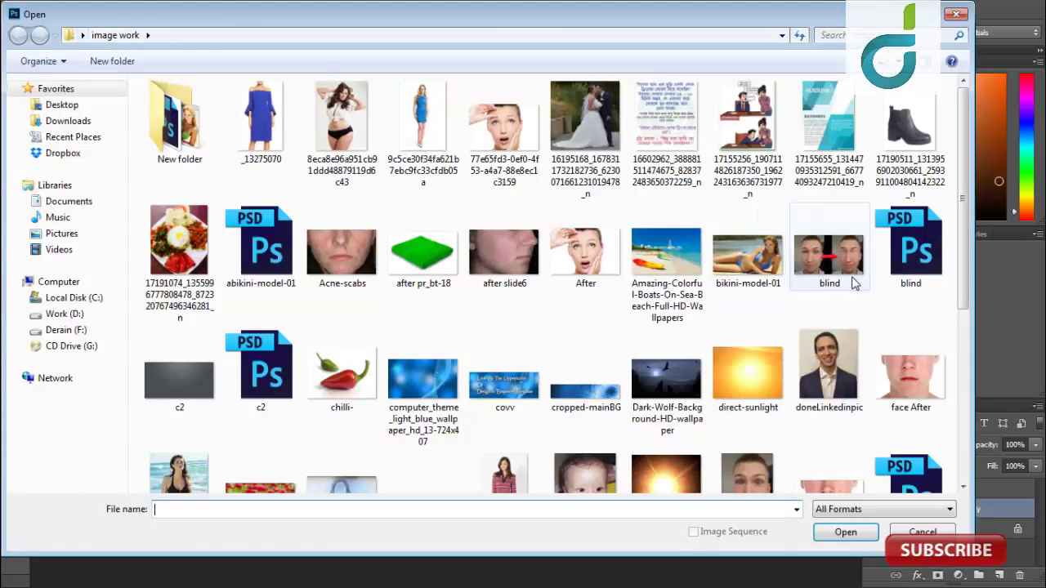
{"action": "scroll", "coordinate": [961, 253], "scroll_direction": "down", "scroll_amount": 2}
{"action": "scroll", "coordinate": [961, 251], "scroll_direction": "down", "scroll_amount": 1}
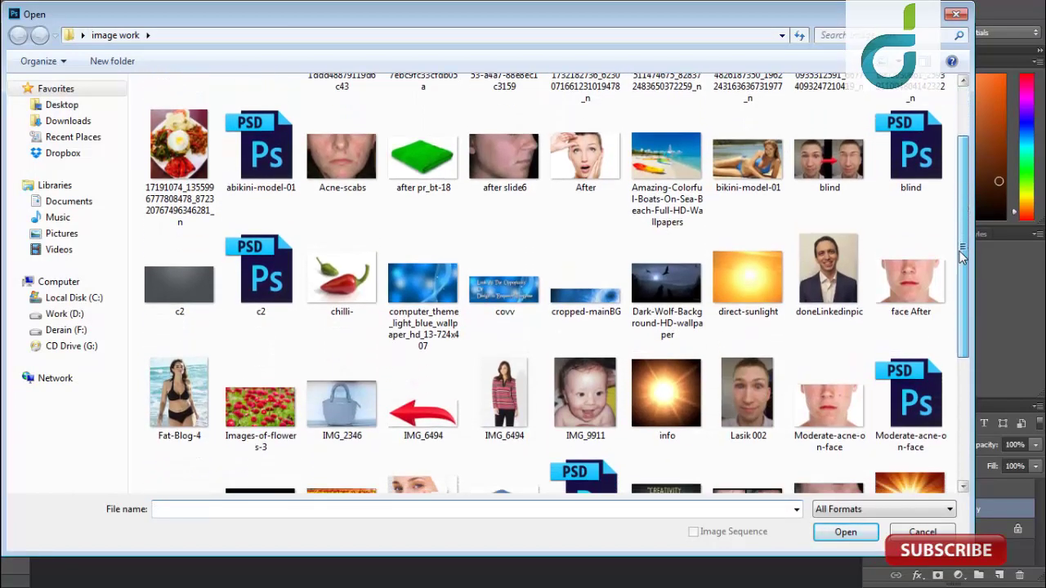
{"action": "scroll", "coordinate": [708, 312], "scroll_direction": "down", "scroll_amount": 2}
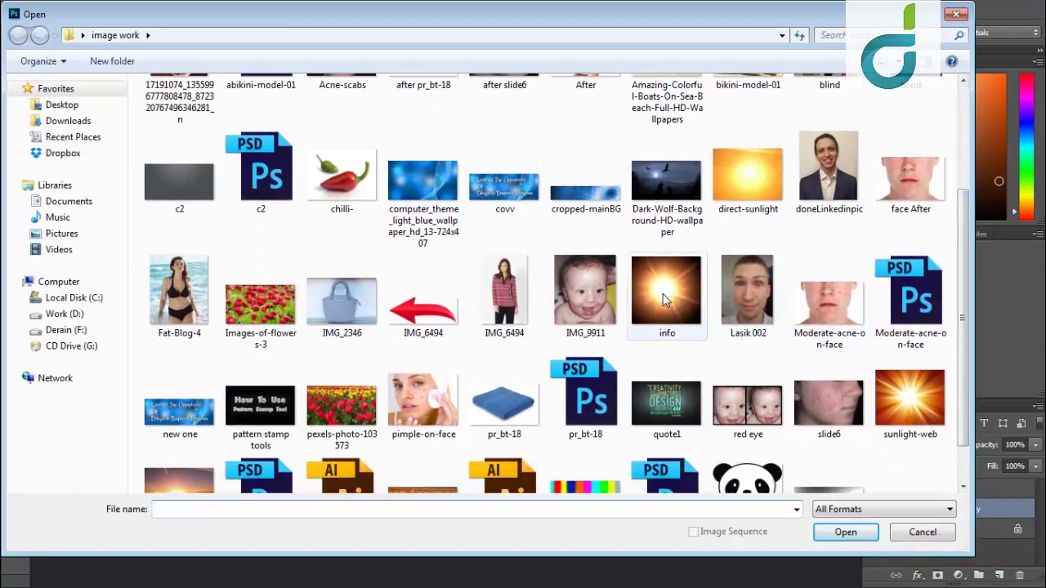
{"action": "double_click", "coordinate": [662, 294]}
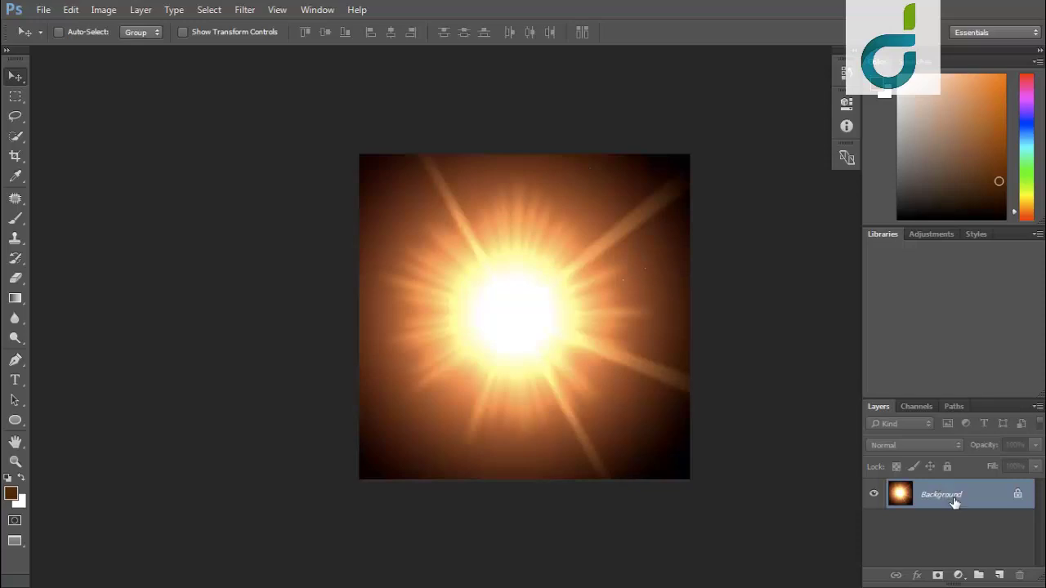
Convert its Background to Layer 0 and return to the bikini-model-01 document.
{"action": "double_click", "coordinate": [948, 499]}
{"action": "key", "text": "Return"}
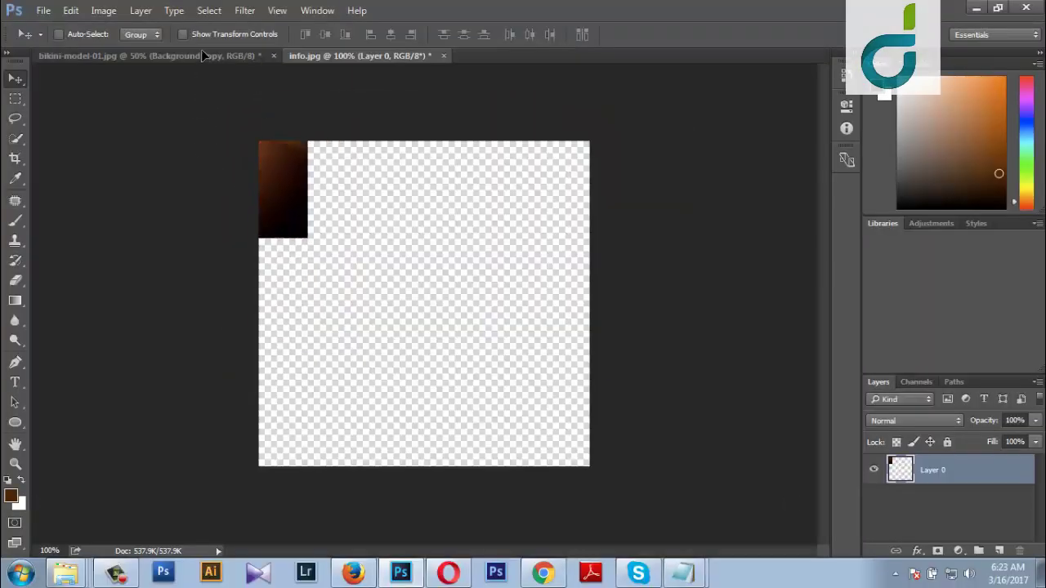
{"action": "left_click", "coordinate": [203, 55]}
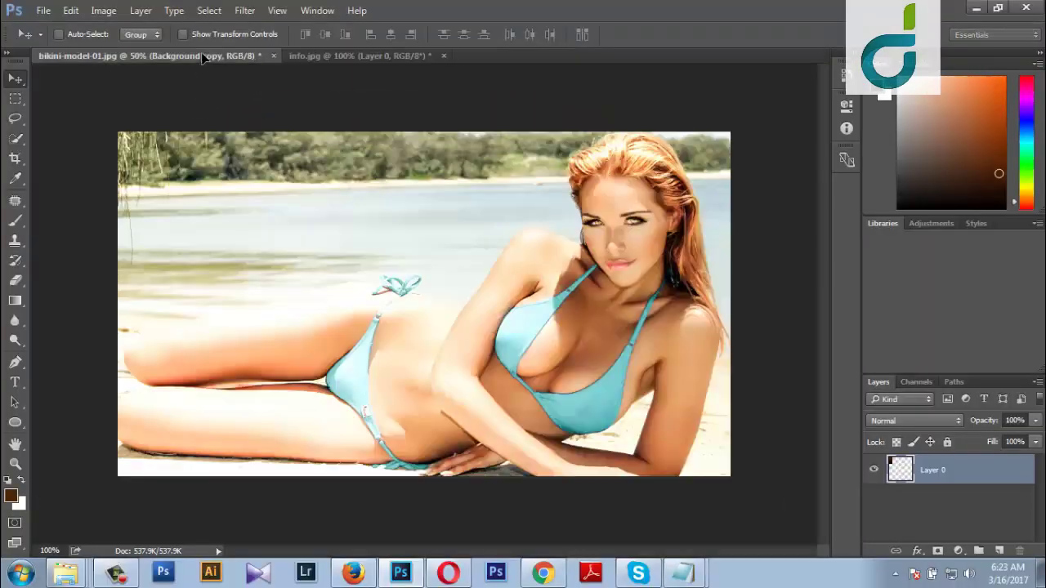
Enlarge the sun-flare layer, move it top-right over her hair, and set it to Screen.
{"action": "key", "text": "f"}
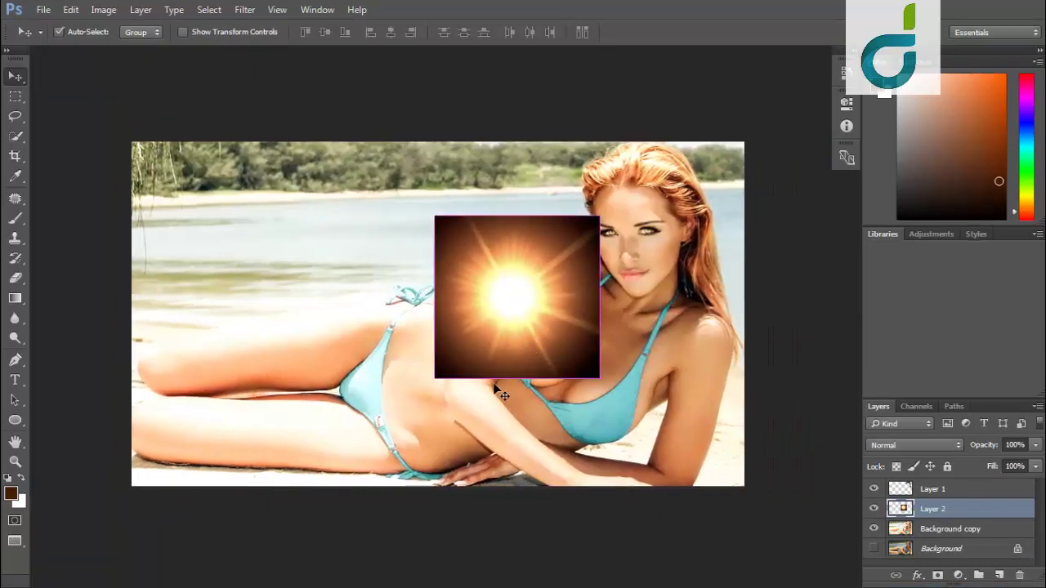
{"action": "key", "text": "ctrl+t"}
{"action": "left_click_drag", "start_coordinate": [436, 379], "coordinate": [411, 420]}
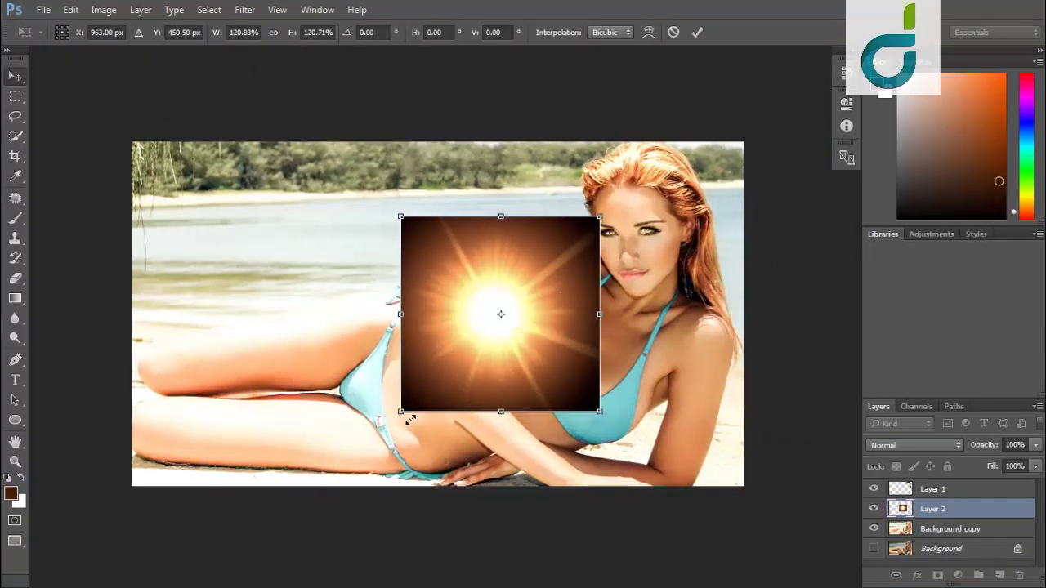
{"action": "key", "text": "Return"}
{"action": "left_click_drag", "start_coordinate": [444, 357], "coordinate": [653, 232]}
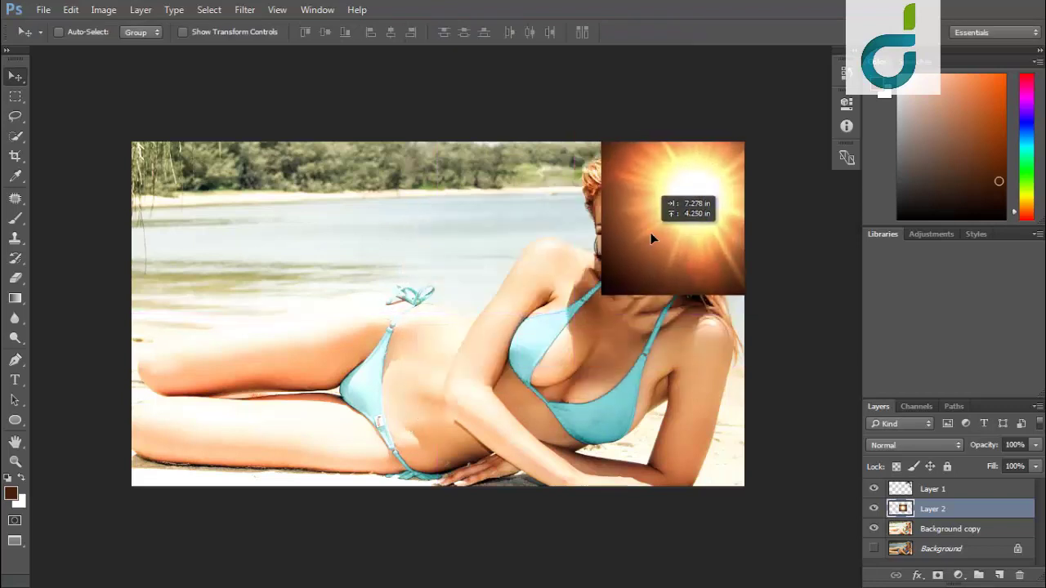
{"action": "left_click", "coordinate": [937, 447]}
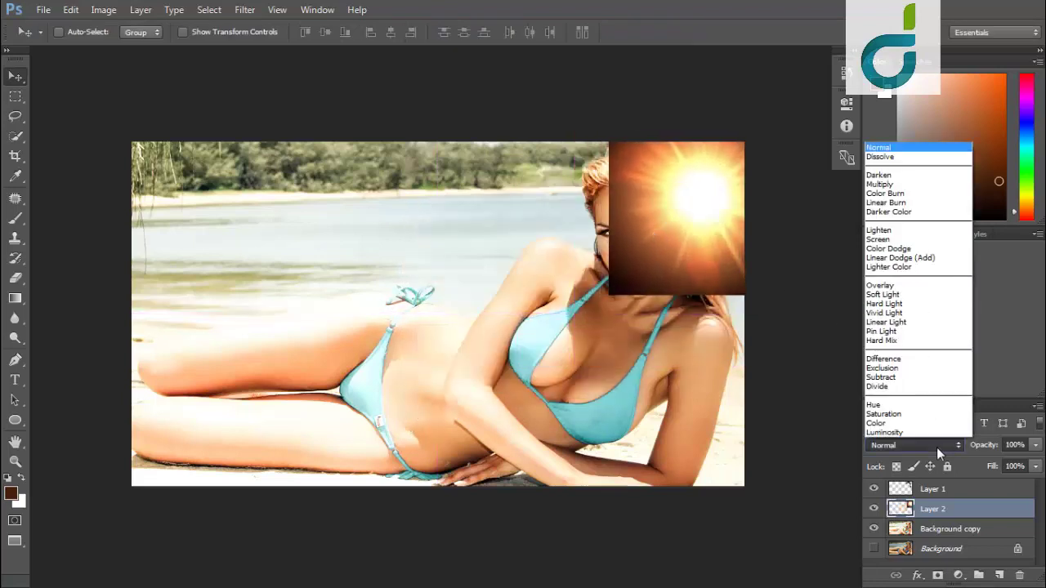
{"action": "left_click", "coordinate": [895, 246]}
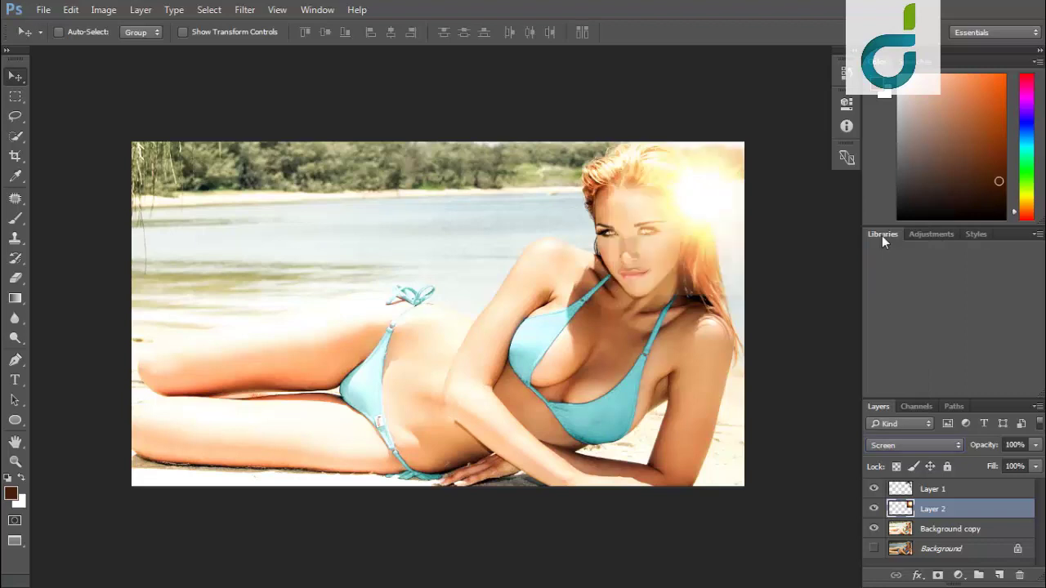
{"action": "mouse_move", "coordinate": [717, 206]}
{"action": "left_mouse_down"}
{"action": "mouse_move", "coordinate": [720, 186]}
{"action": "mouse_move", "coordinate": [737, 180]}
{"action": "mouse_move", "coordinate": [728, 185]}
{"action": "left_mouse_up"}
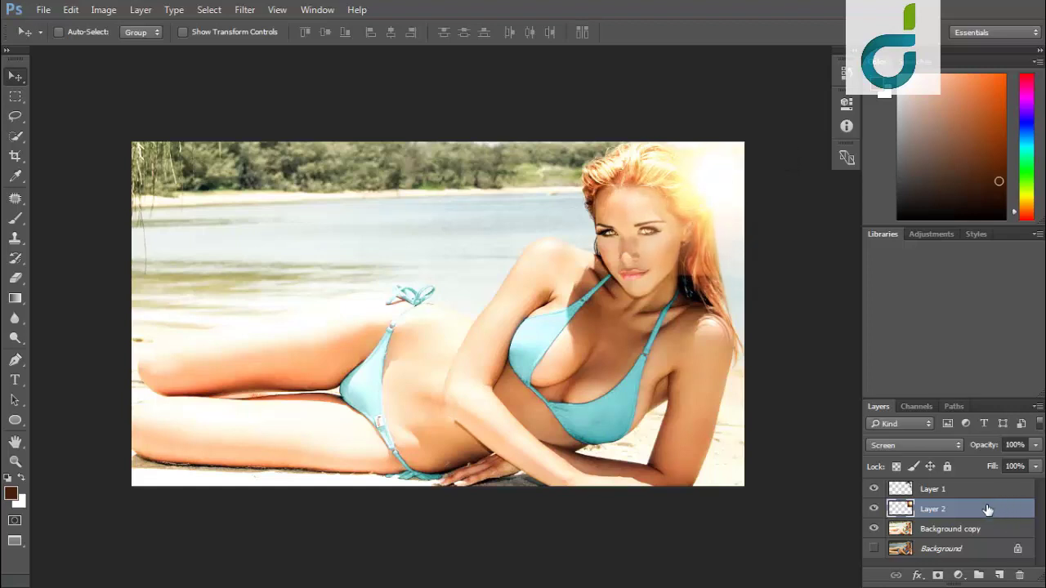
Add a layer mask to Layer 2 and set up a size-200 brush with default colours.
{"action": "left_click", "coordinate": [938, 575]}
{"action": "key", "text": "d"}
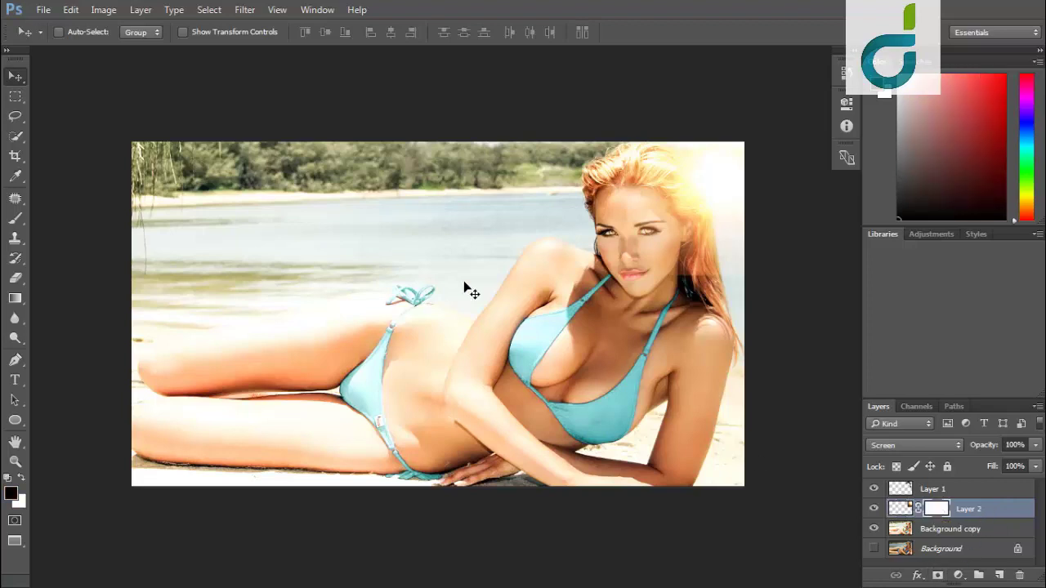
{"action": "key", "text": "b"}
{"action": "right_click", "coordinate": [15, 218]}
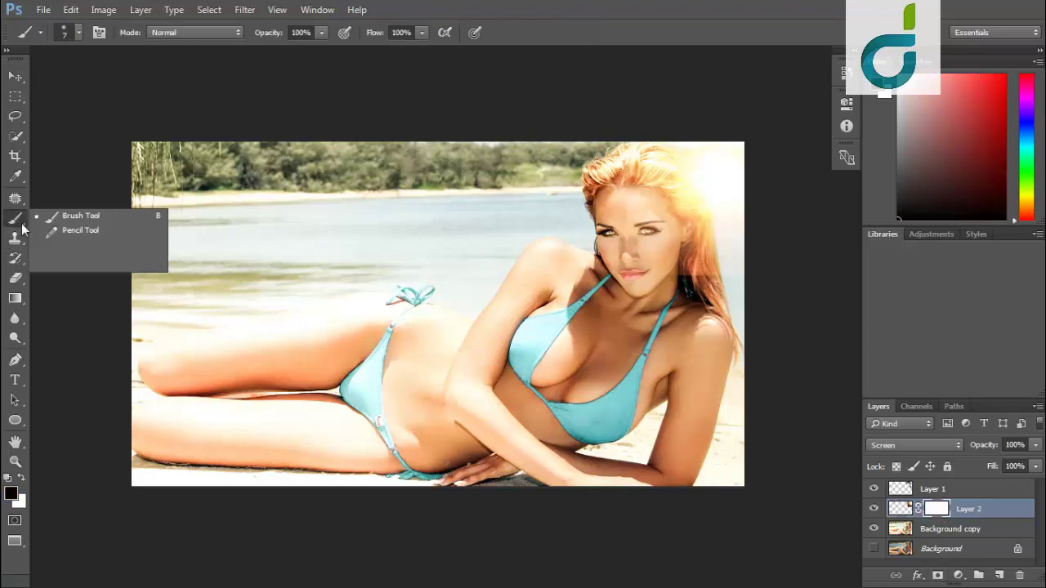
{"action": "left_click", "coordinate": [82, 213]}
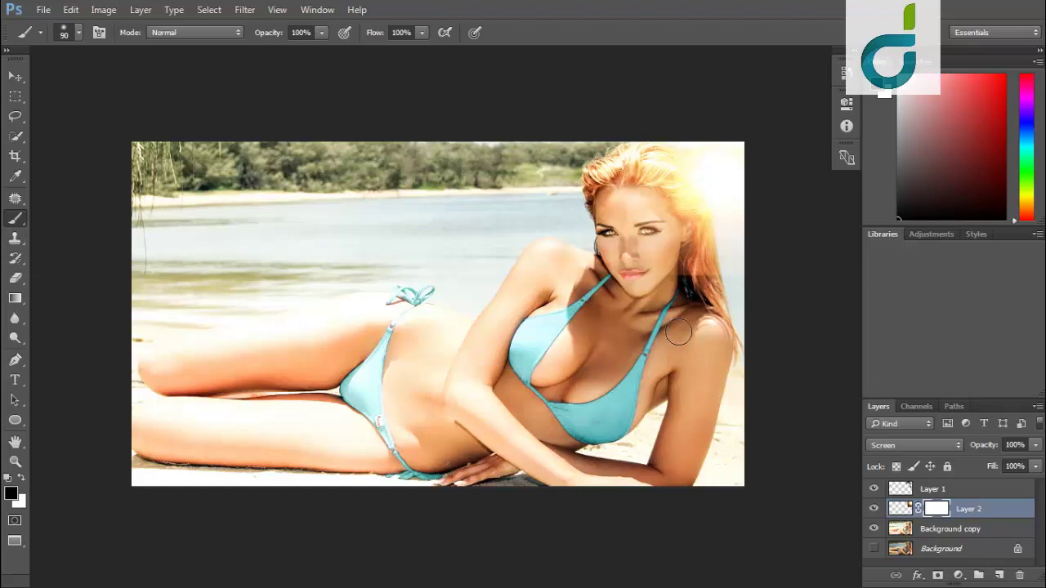
{"action": "key", "text": "bracketright"}
{"action": "key", "text": "bracketright"}
{"action": "key", "text": "bracketright"}
{"action": "key", "text": "bracketright"}
{"action": "key", "text": "bracketright"}
{"action": "key", "text": "bracketright"}
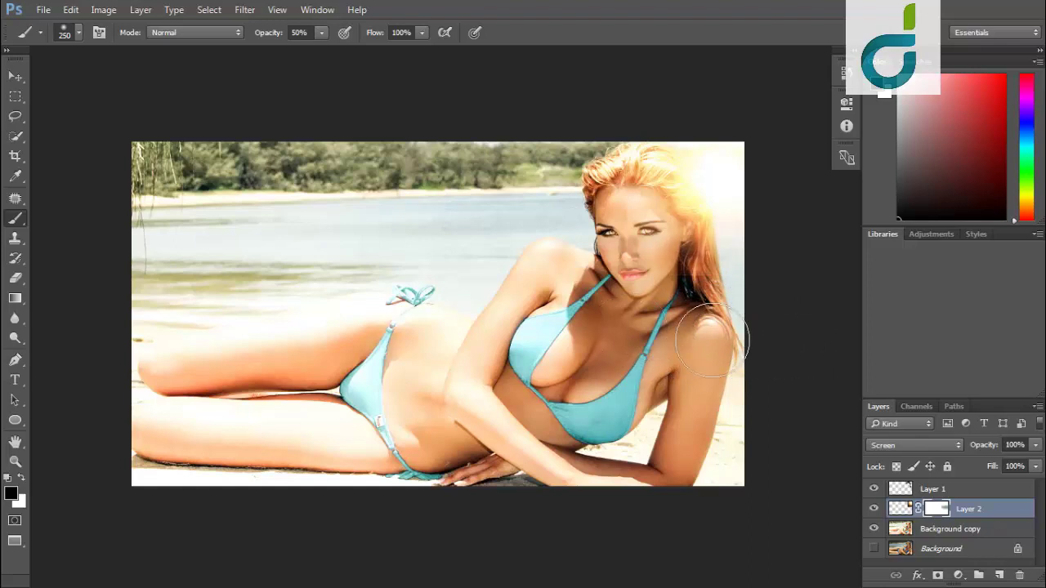
{"action": "key", "text": "bracketleft"}
Drop Layer 2 to 60% opacity, nudge the glow upward, then settle opacity at 52%.
{"action": "mouse_move", "coordinate": [1035, 444]}
{"action": "left_mouse_down"}
{"action": "mouse_move", "coordinate": [1029, 466]}
{"action": "mouse_move", "coordinate": [1010, 466]}
{"action": "left_mouse_up"}
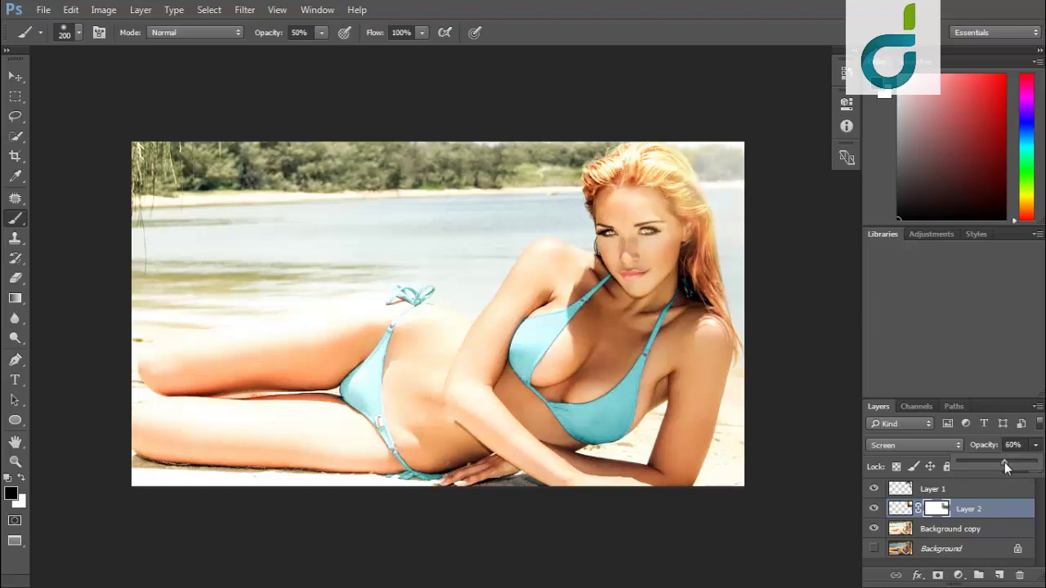
{"action": "left_click_drag", "start_coordinate": [1005, 462], "coordinate": [1004, 462]}
{"action": "key", "text": "v"}
{"action": "left_click_drag", "start_coordinate": [710, 204], "coordinate": [705, 196]}
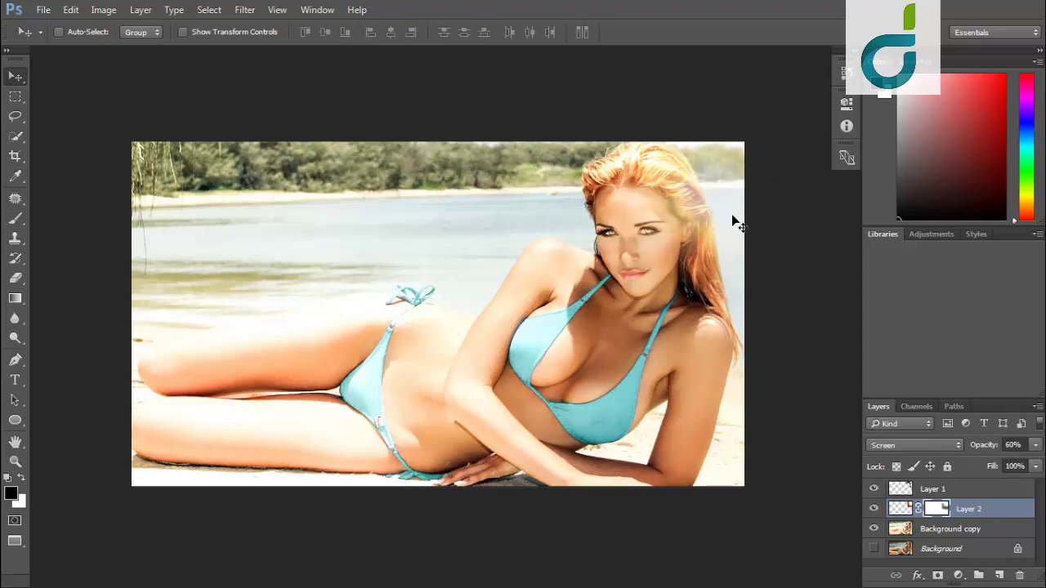
{"action": "mouse_move", "coordinate": [734, 214]}
{"action": "left_mouse_down"}
{"action": "mouse_move", "coordinate": [732, 195]}
{"action": "mouse_move", "coordinate": [754, 198]}
{"action": "left_mouse_up"}
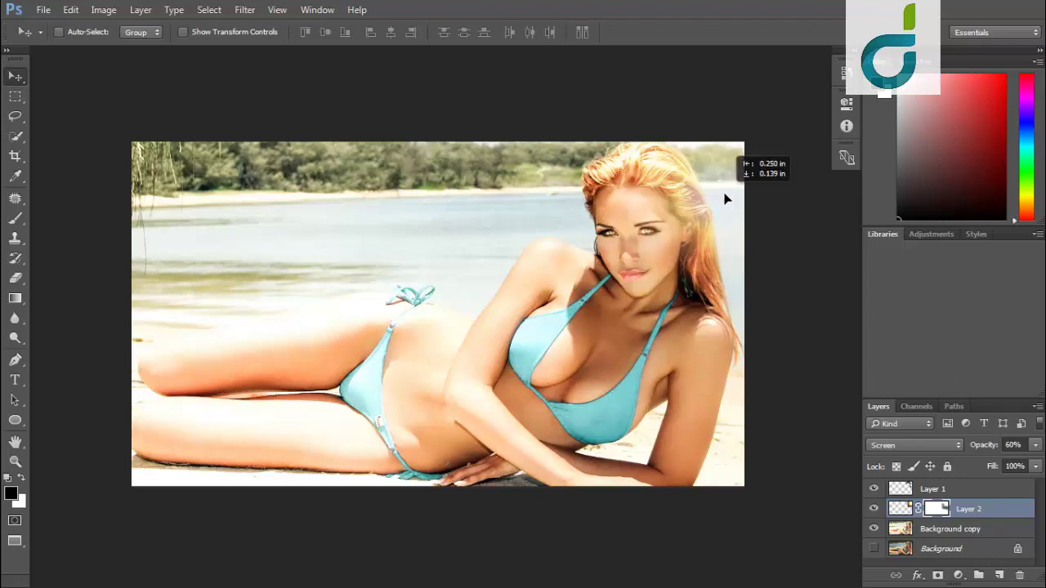
{"action": "key", "text": "ctrl+minus"}
{"action": "key", "text": "ctrl+plus"}
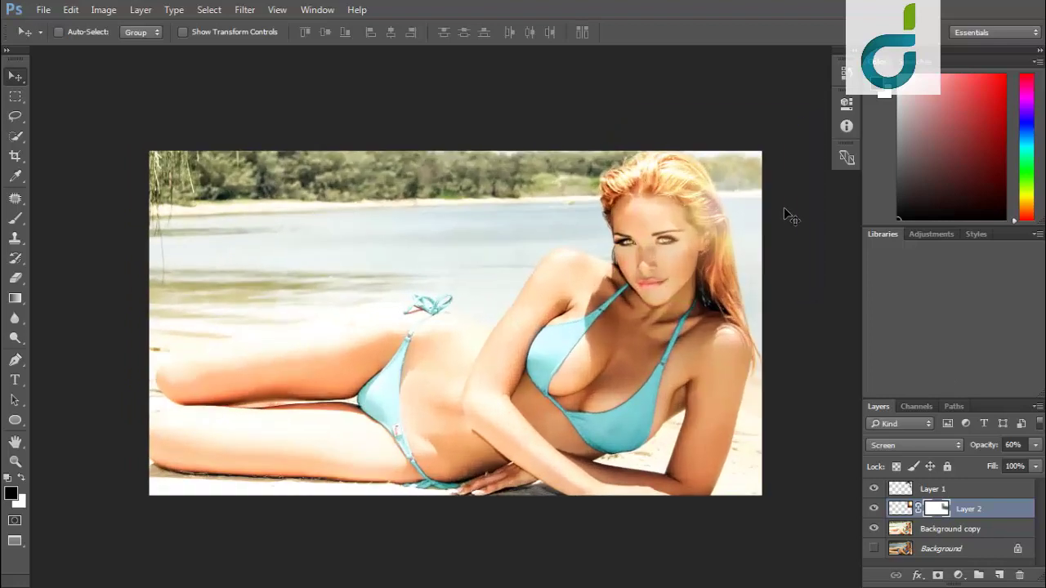
{"action": "left_click", "coordinate": [1036, 445]}
{"action": "left_click_drag", "start_coordinate": [1007, 461], "coordinate": [1001, 462]}
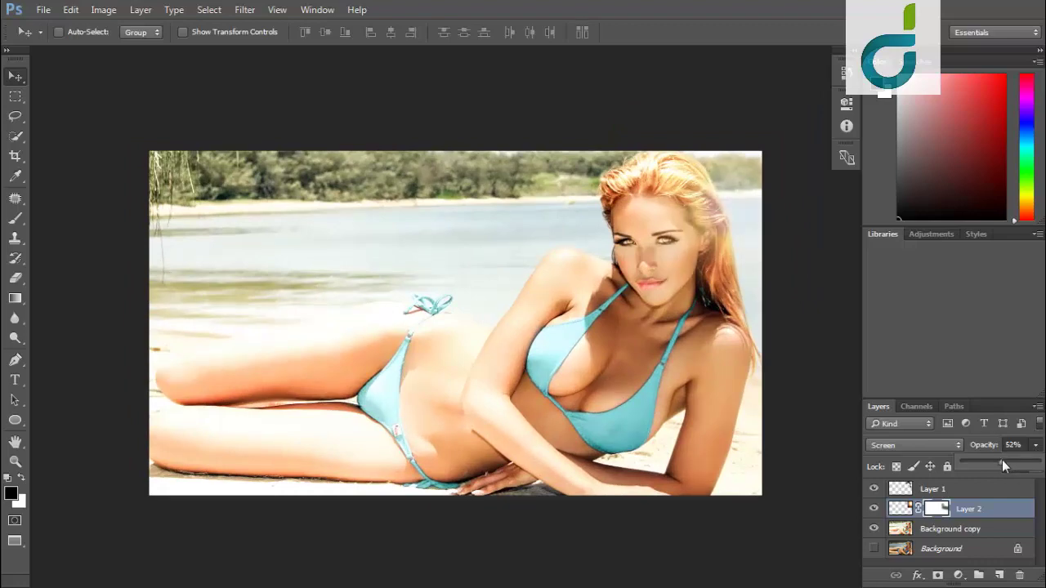
Open sunlight-web, unlock its Background as Layer 0, and drag it into the bikini photo.
{"action": "left_click", "coordinate": [43, 9]}
{"action": "left_click", "coordinate": [65, 45]}
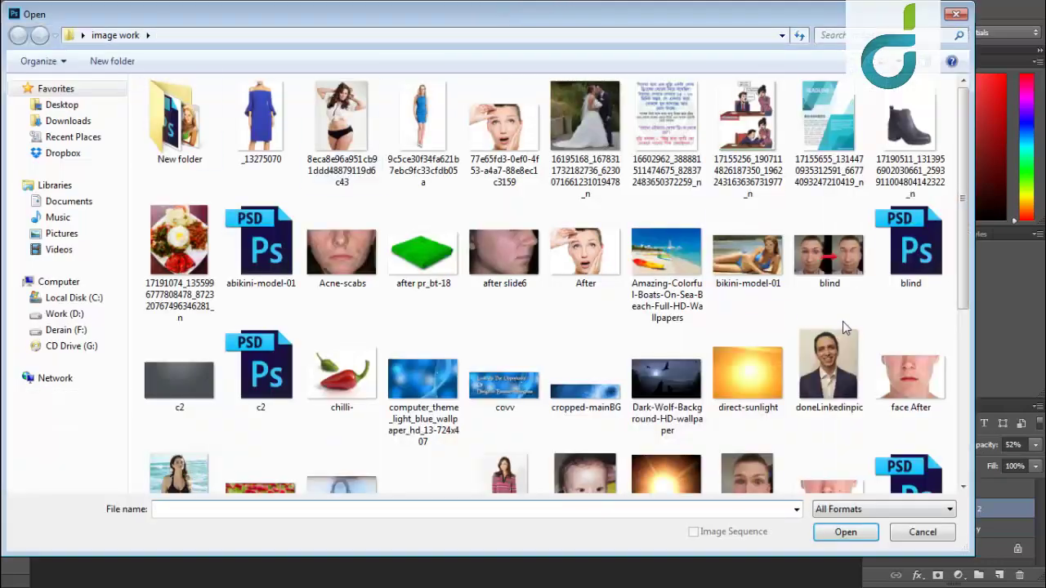
{"action": "left_click_drag", "start_coordinate": [964, 226], "coordinate": [952, 376]}
{"action": "double_click", "coordinate": [909, 350]}
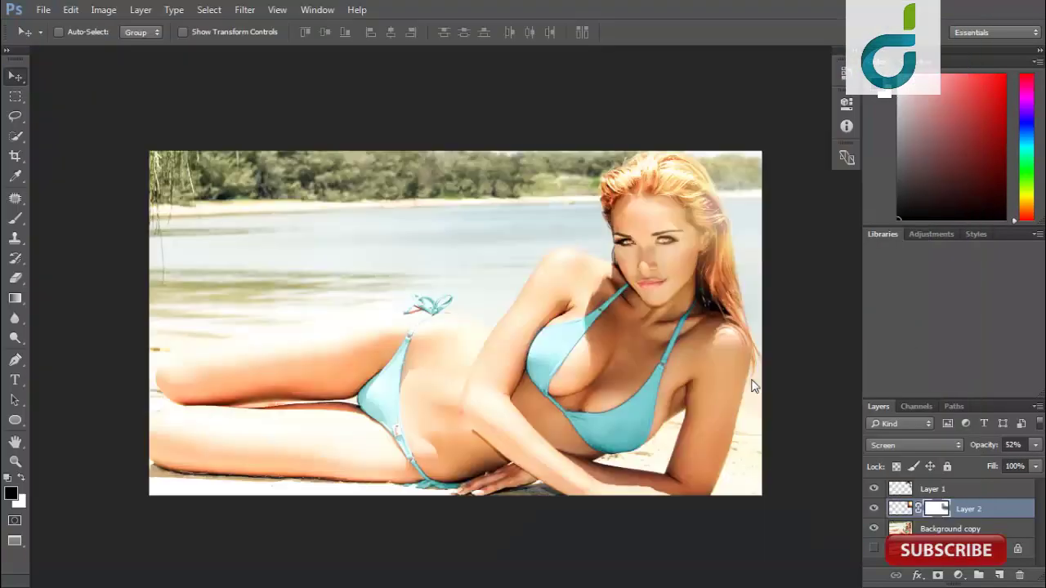
{"action": "double_click", "coordinate": [1002, 504]}
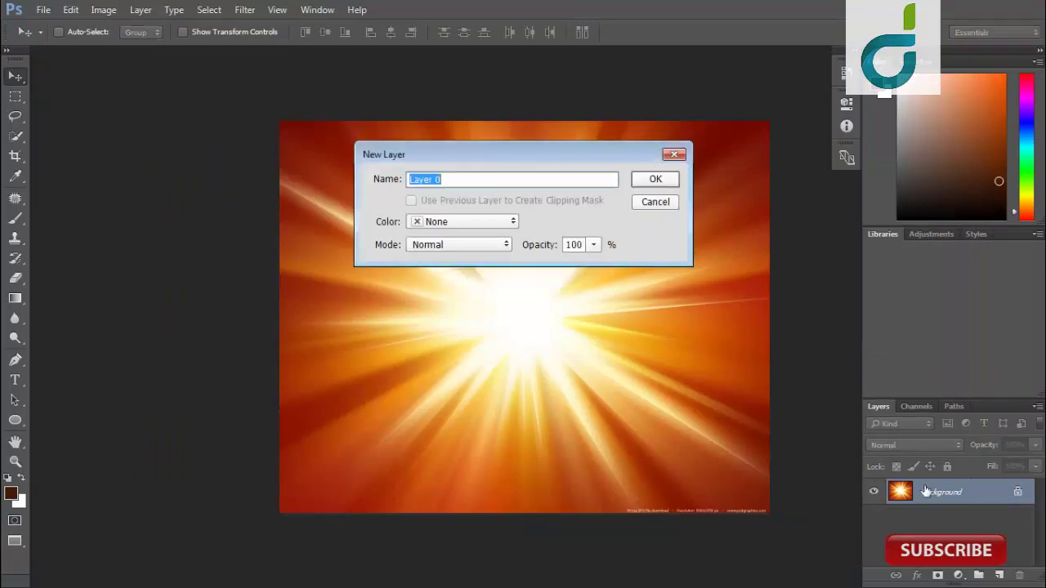
{"action": "key", "text": "Return"}
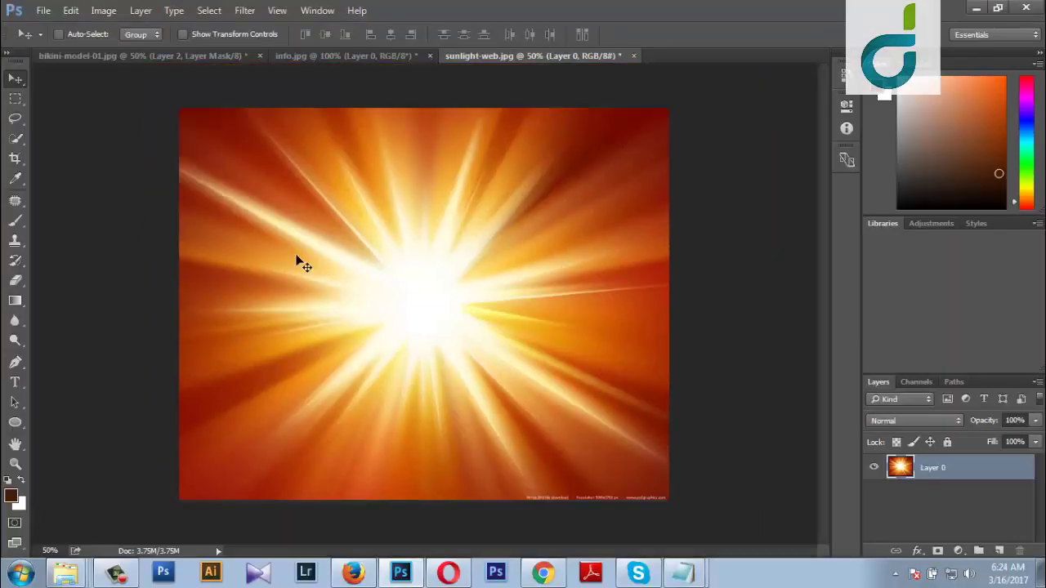
{"action": "mouse_move", "coordinate": [297, 257]}
{"action": "left_mouse_down"}
{"action": "mouse_move", "coordinate": [154, 57]}
{"action": "mouse_move", "coordinate": [450, 290]}
{"action": "left_mouse_up"}
Move the sunlight layer left and change its blend mode from Color Dodge to Lighter Color.
{"action": "key", "text": "f"}
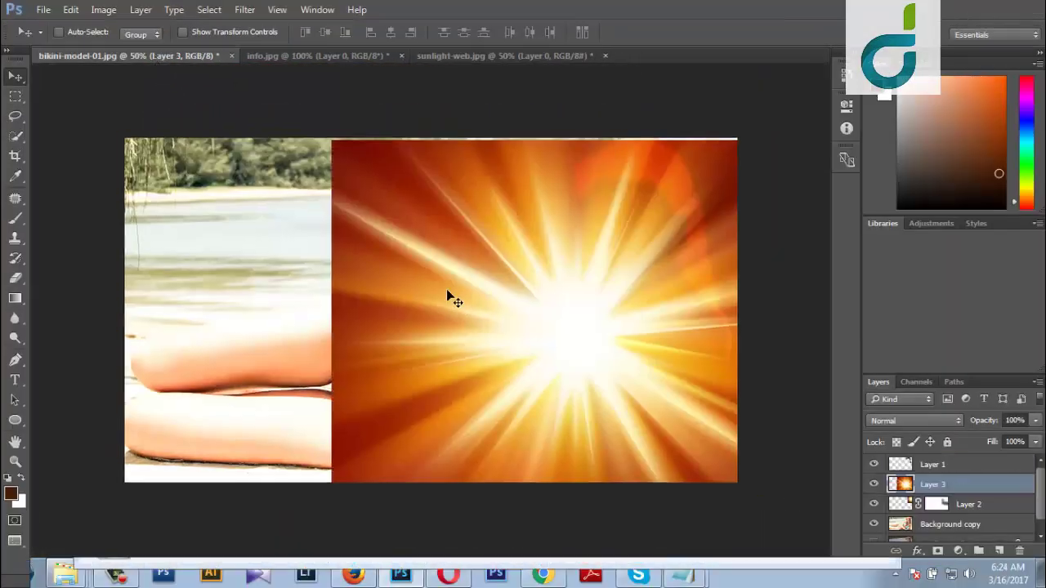
{"action": "key", "text": "ctrl+minus"}
{"action": "left_click_drag", "start_coordinate": [511, 308], "coordinate": [412, 331]}
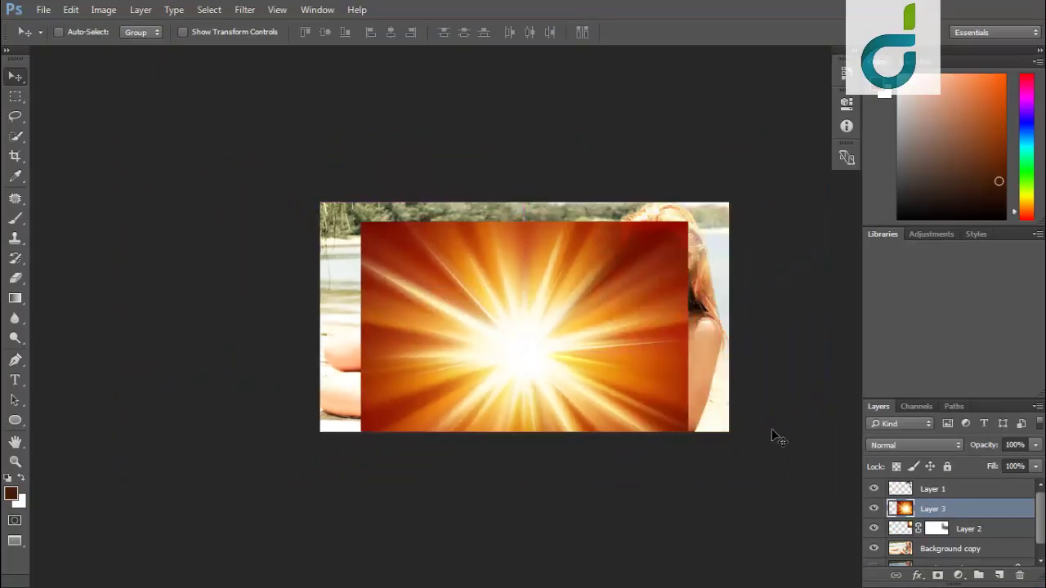
{"action": "left_click", "coordinate": [893, 442]}
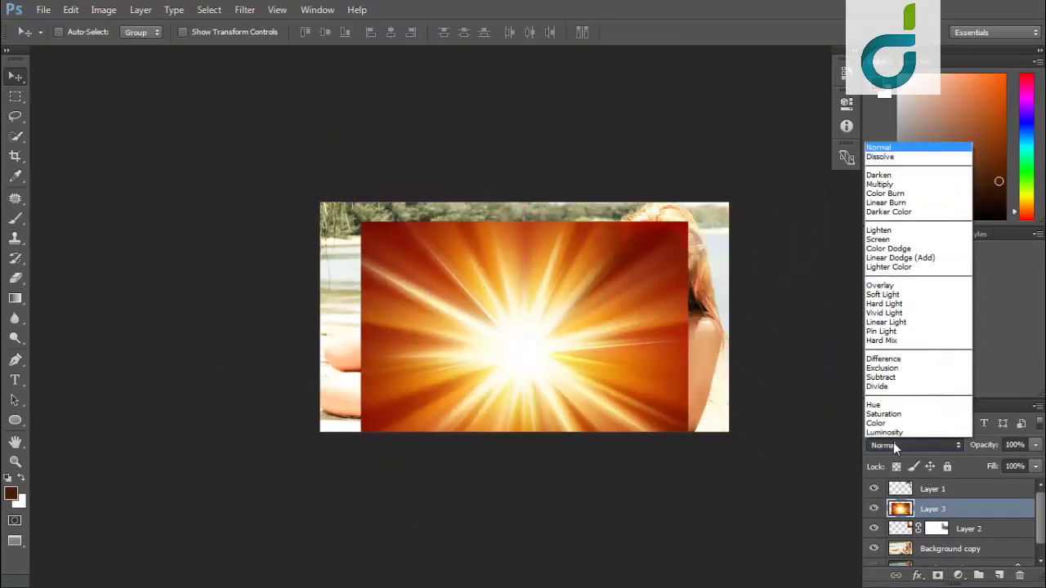
{"action": "left_click", "coordinate": [914, 248]}
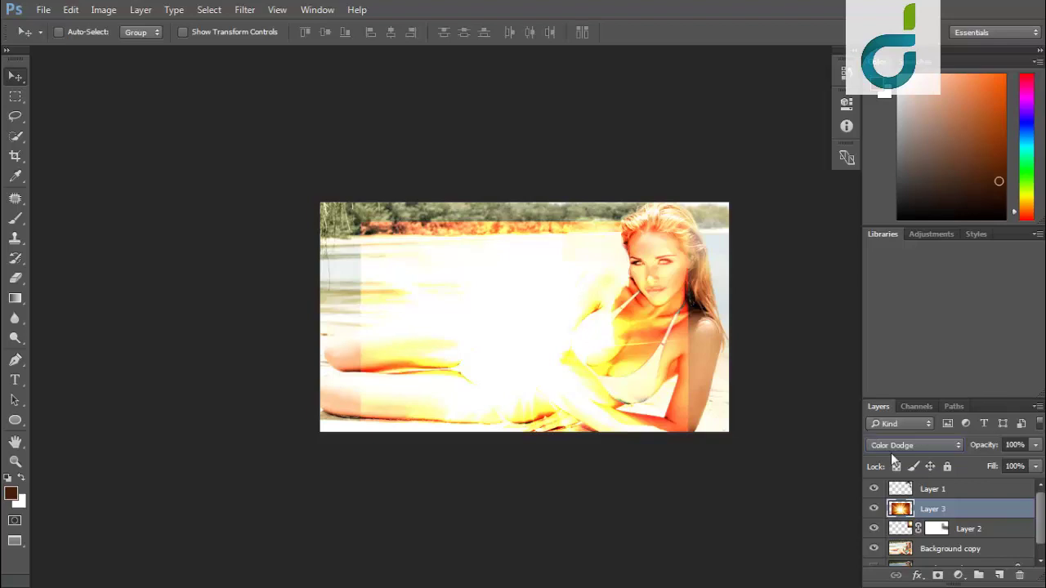
{"action": "left_click", "coordinate": [891, 445]}
{"action": "left_click", "coordinate": [891, 267]}
{"action": "left_click_drag", "start_coordinate": [564, 392], "coordinate": [490, 395]}
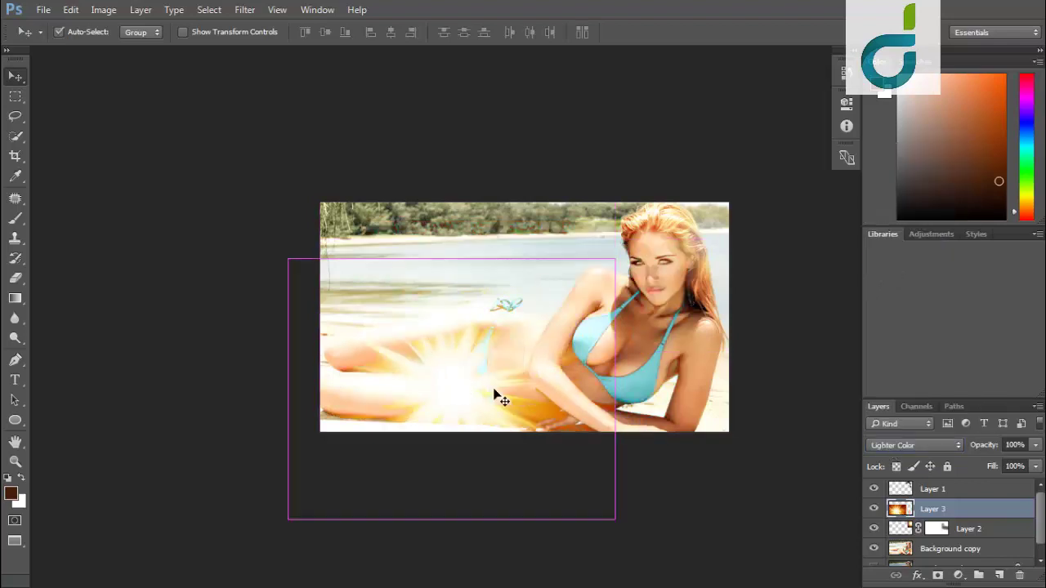
Scale the flare down slightly, fade it to 53% opacity, and reposition it.
{"action": "key", "text": "ctrl+t"}
{"action": "left_click_drag", "start_coordinate": [619, 273], "coordinate": [524, 350]}
{"action": "key", "text": "Return"}
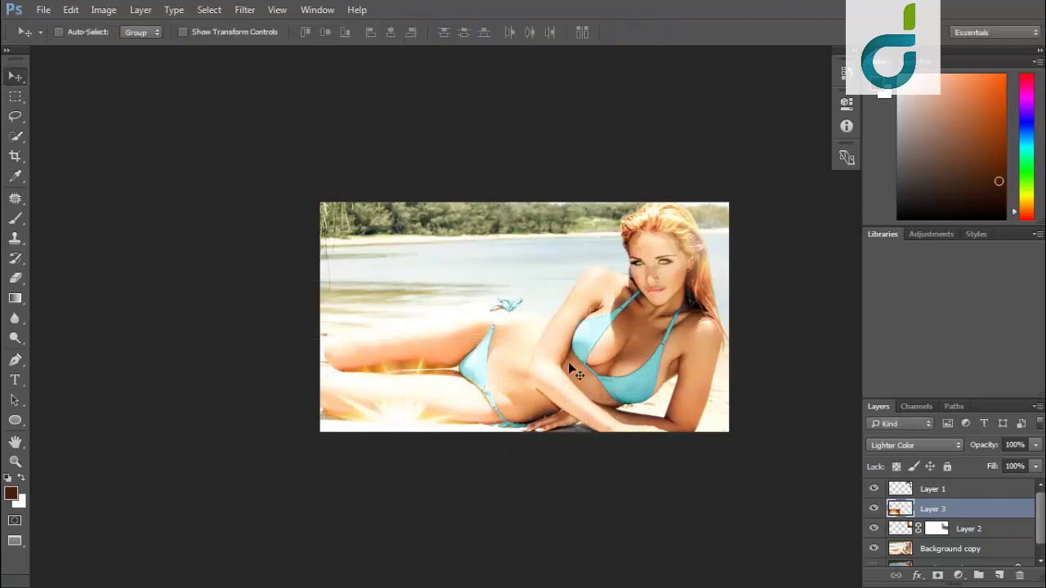
{"action": "left_click", "coordinate": [1034, 446]}
{"action": "left_click_drag", "start_coordinate": [1007, 460], "coordinate": [999, 460]}
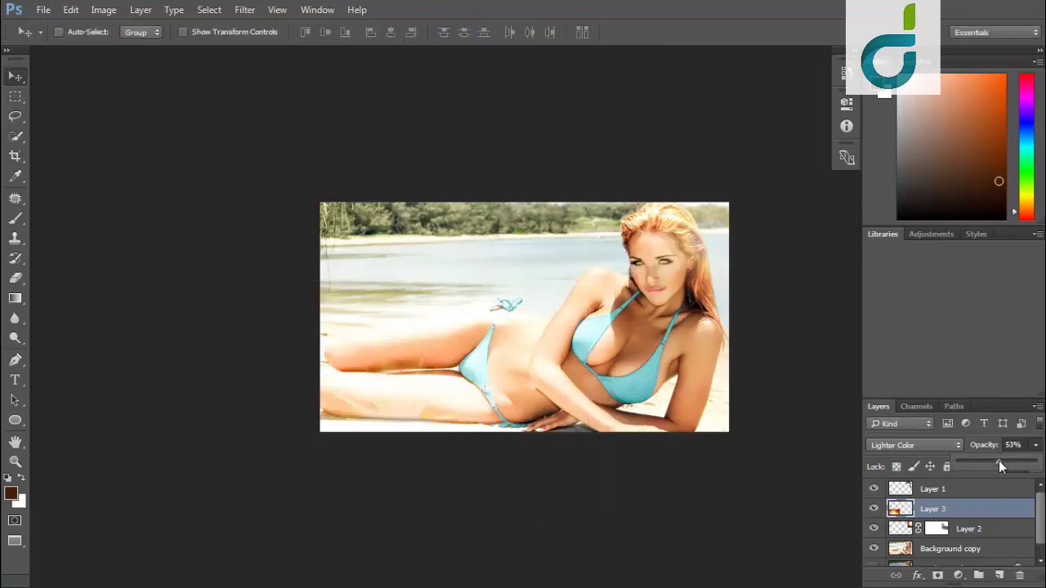
{"action": "mouse_move", "coordinate": [345, 401]}
{"action": "left_mouse_down"}
{"action": "mouse_move", "coordinate": [319, 290]}
{"action": "mouse_move", "coordinate": [355, 329]}
{"action": "mouse_move", "coordinate": [550, 423]}
{"action": "mouse_move", "coordinate": [343, 397]}
{"action": "mouse_move", "coordinate": [323, 311]}
{"action": "mouse_move", "coordinate": [337, 313]}
{"action": "left_mouse_up"}
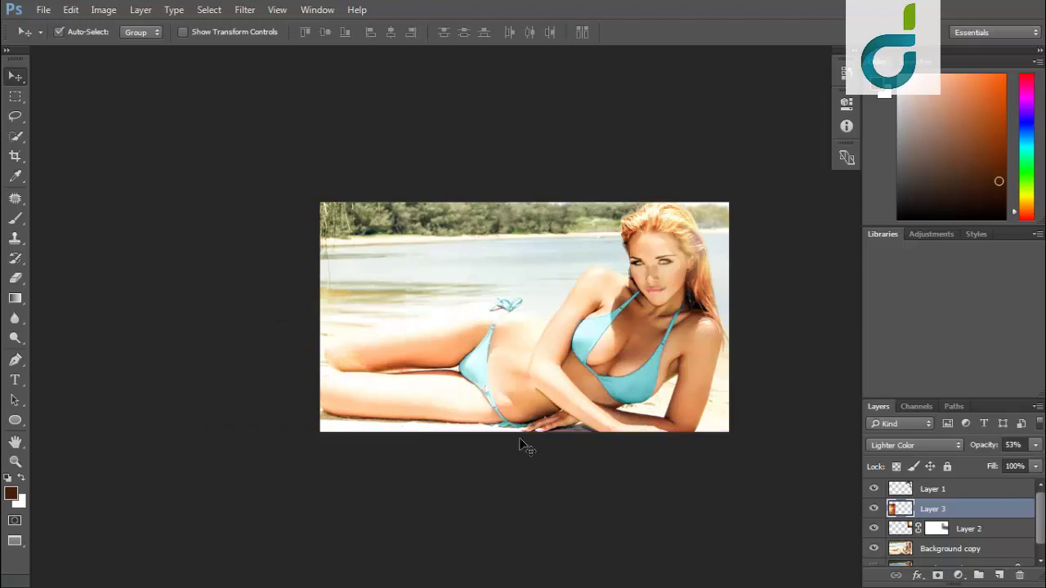
Zoom in on the photo and set the flare layer's opacity to 25%.
{"action": "key", "text": "ctrl+plus"}
{"action": "left_click_drag", "start_coordinate": [510, 442], "coordinate": [460, 420]}
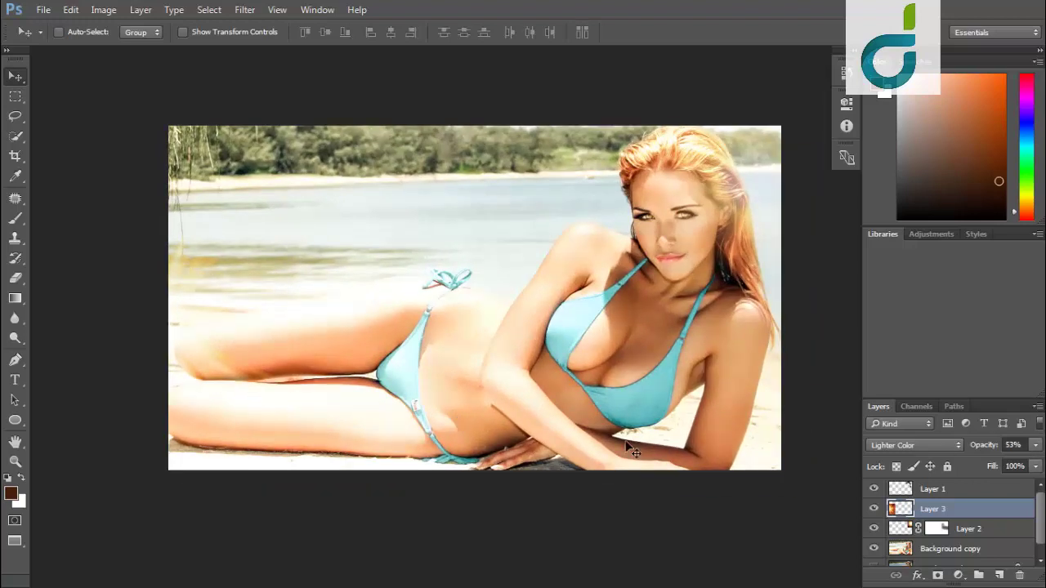
{"action": "left_click", "coordinate": [1036, 445]}
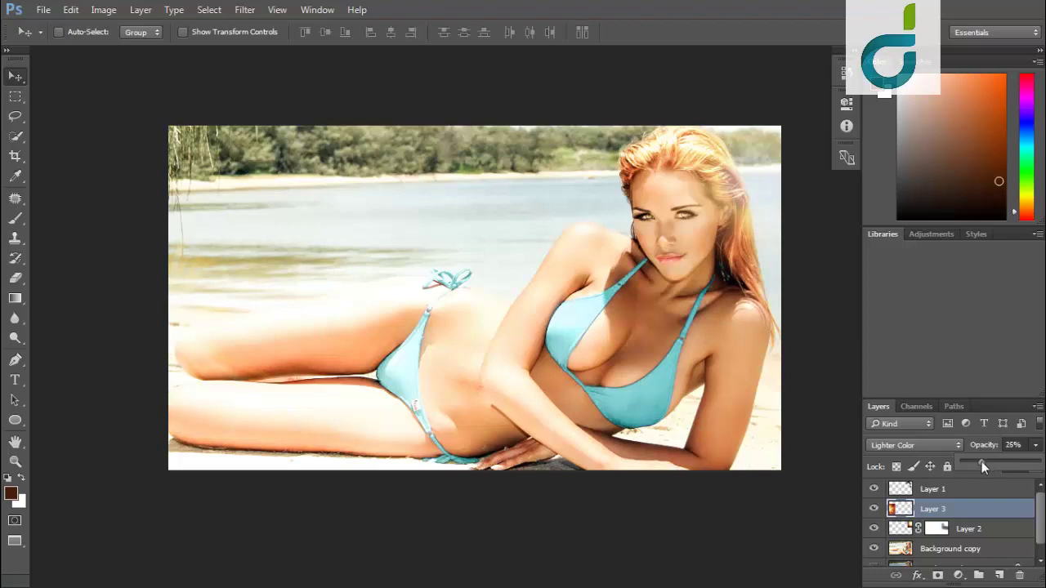
{"action": "left_click", "coordinate": [1040, 508]}
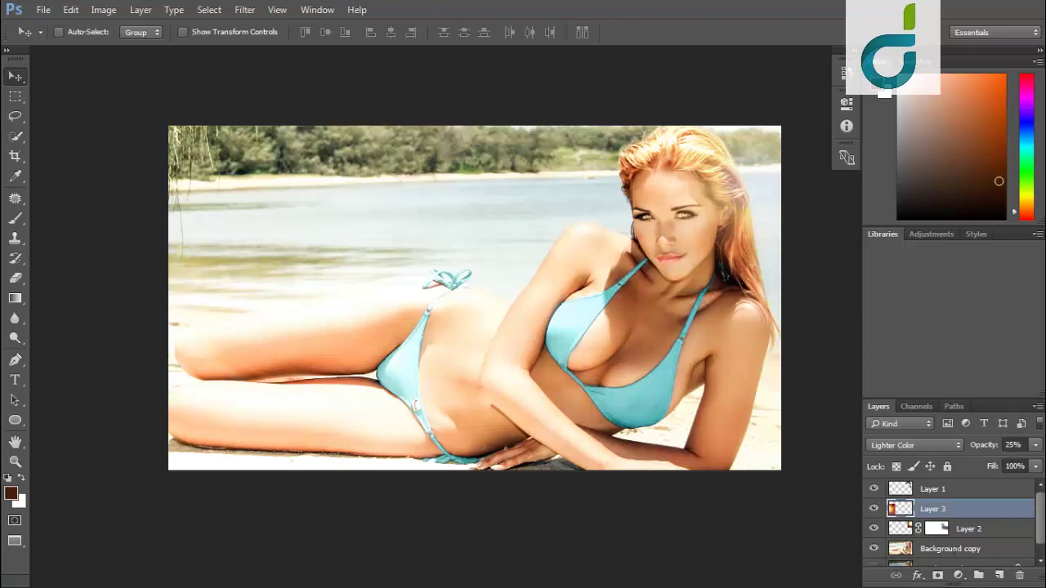
{"action": "left_click", "coordinate": [959, 576]}
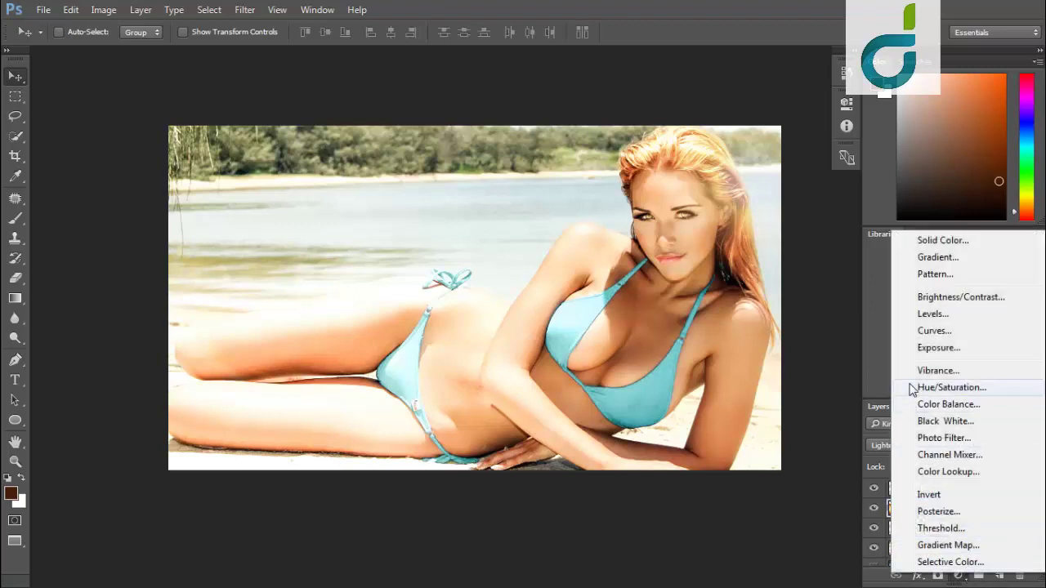
Add a Curves adjustment layer, raise the RGB midtones, and move the black point inward.
{"action": "left_click", "coordinate": [934, 331]}
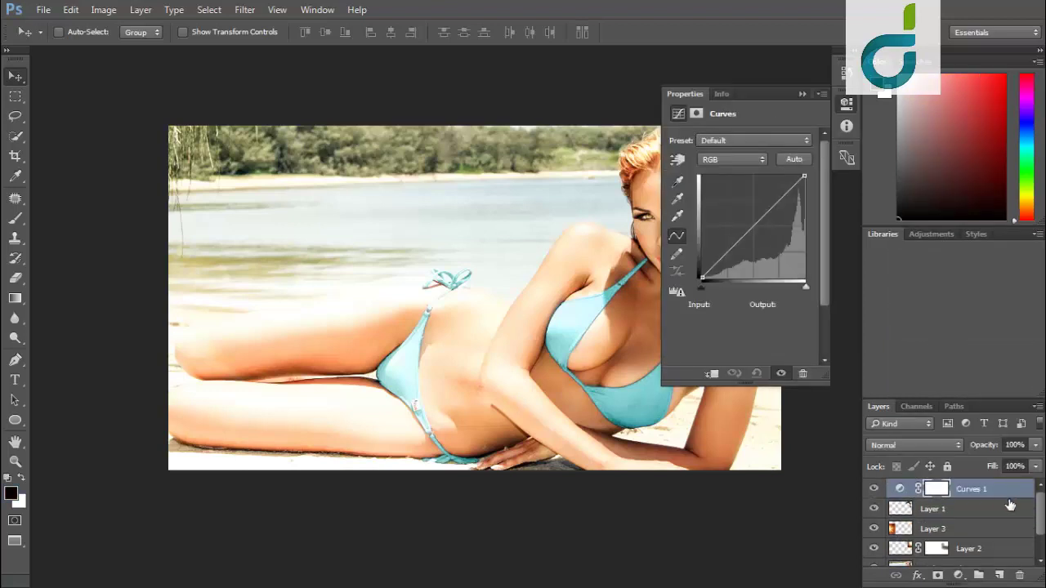
{"action": "left_click_drag", "start_coordinate": [760, 93], "coordinate": [933, 73]}
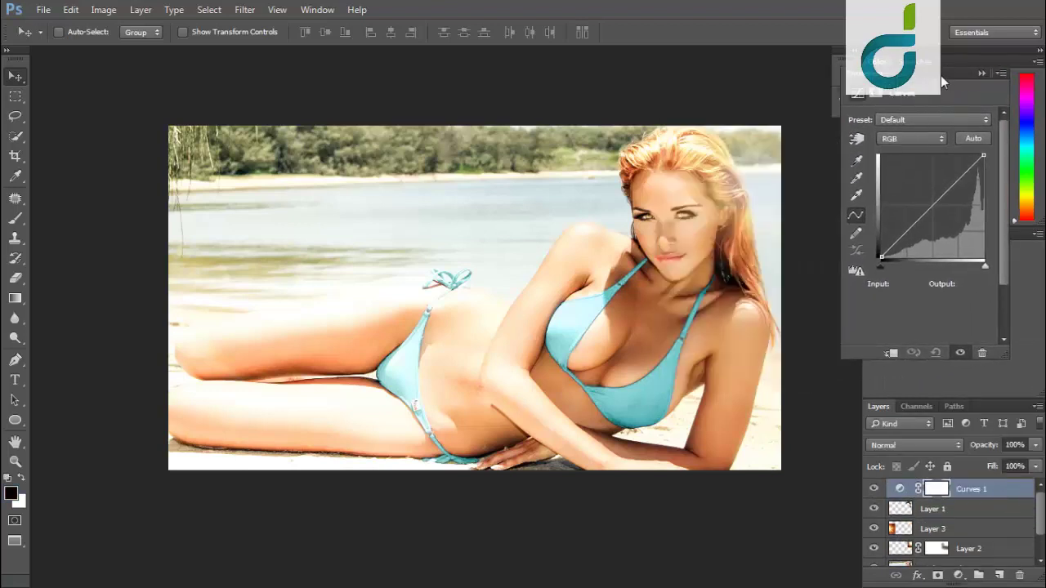
{"action": "left_click_drag", "start_coordinate": [934, 205], "coordinate": [940, 207]}
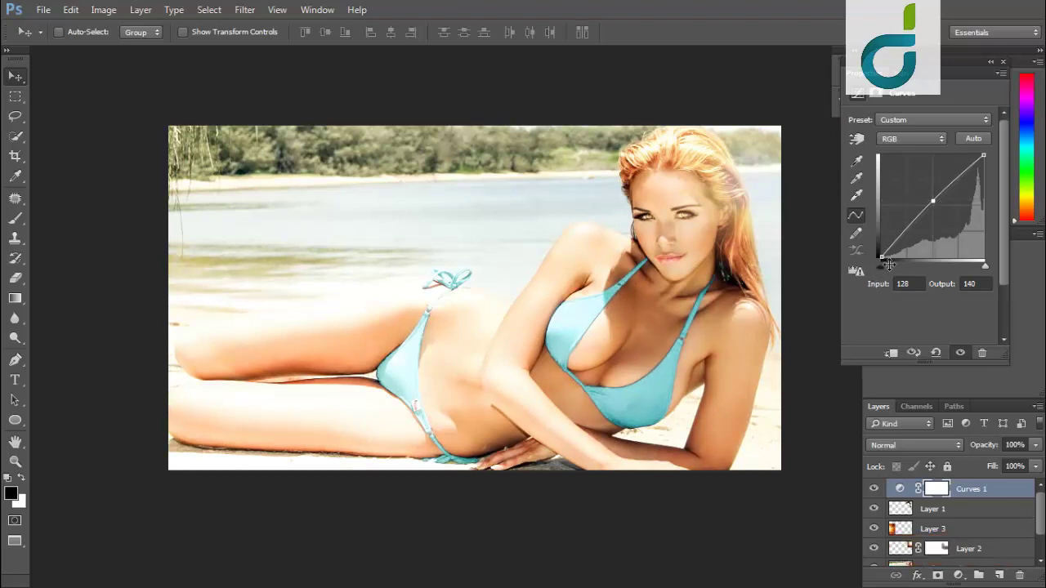
{"action": "left_click_drag", "start_coordinate": [888, 264], "coordinate": [892, 270]}
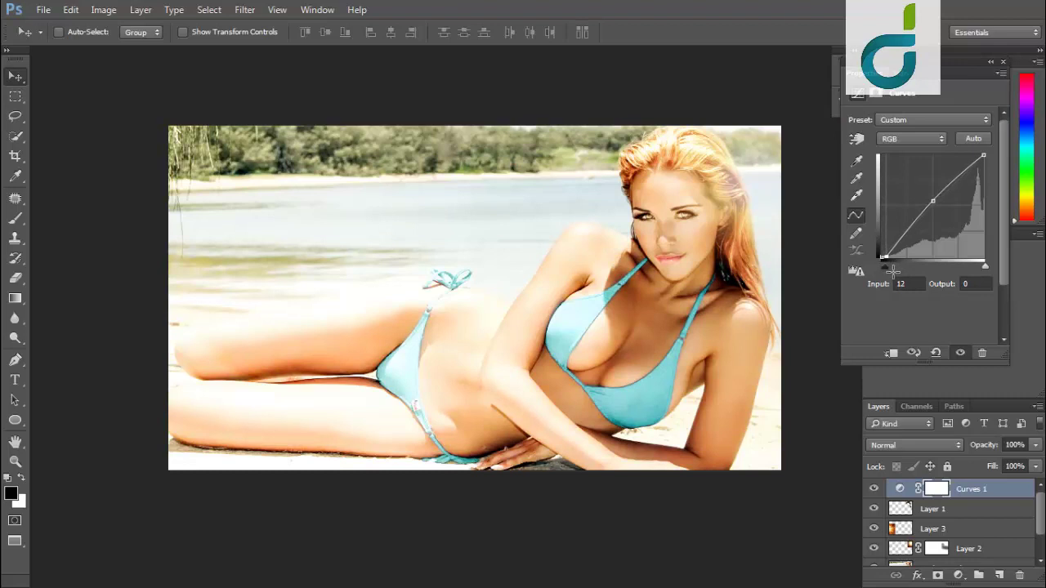
{"action": "left_click_drag", "start_coordinate": [892, 270], "coordinate": [888, 270]}
{"action": "left_click", "coordinate": [933, 201]}
{"action": "left_click_drag", "start_coordinate": [942, 208], "coordinate": [944, 209]}
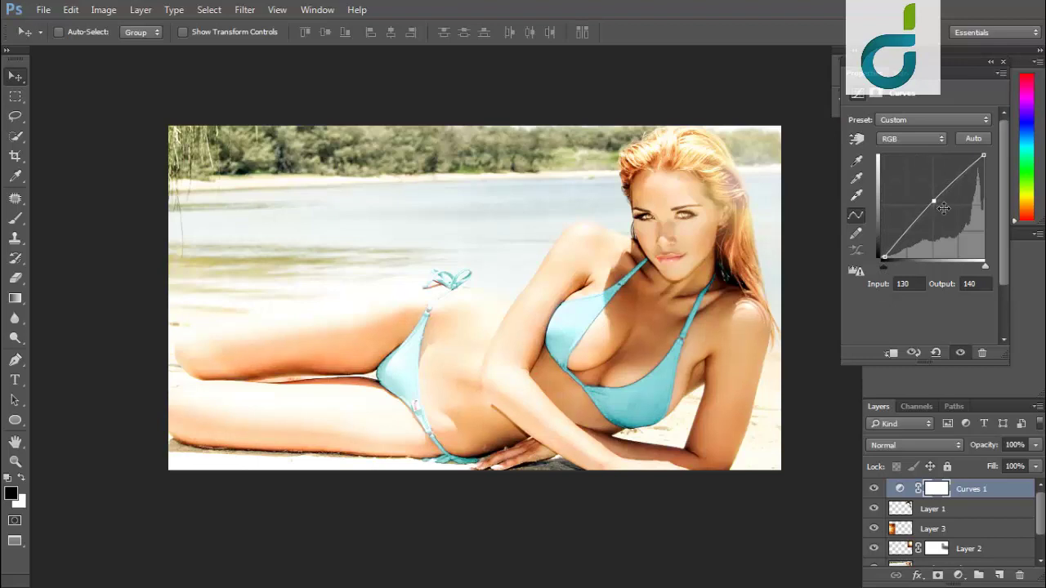
Switch the curve to the Green channel and lift input 128 to output 132.
{"action": "left_click", "coordinate": [903, 121]}
{"action": "left_click", "coordinate": [903, 121]}
{"action": "left_click", "coordinate": [912, 138]}
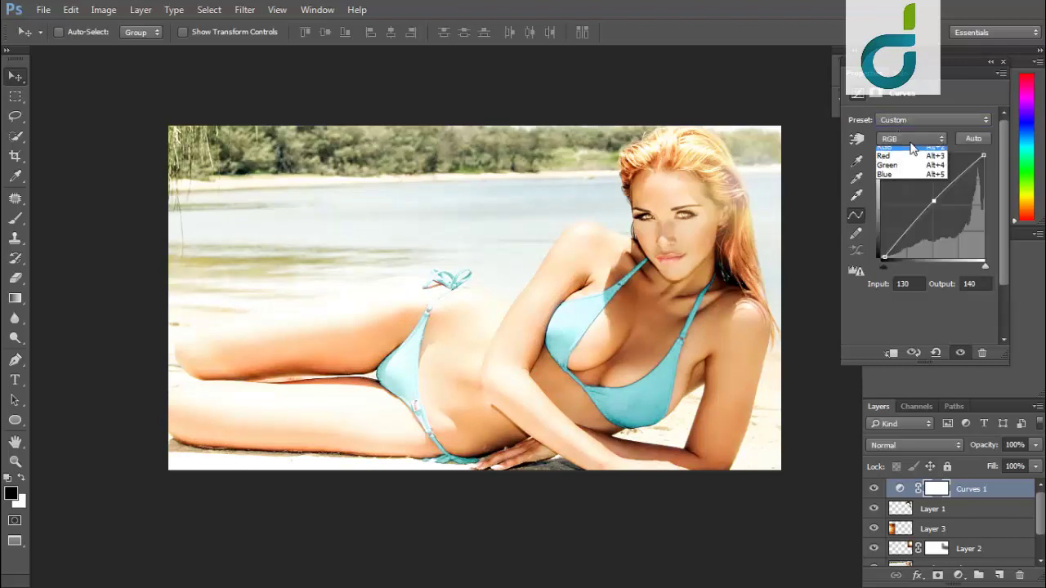
{"action": "left_click", "coordinate": [894, 162]}
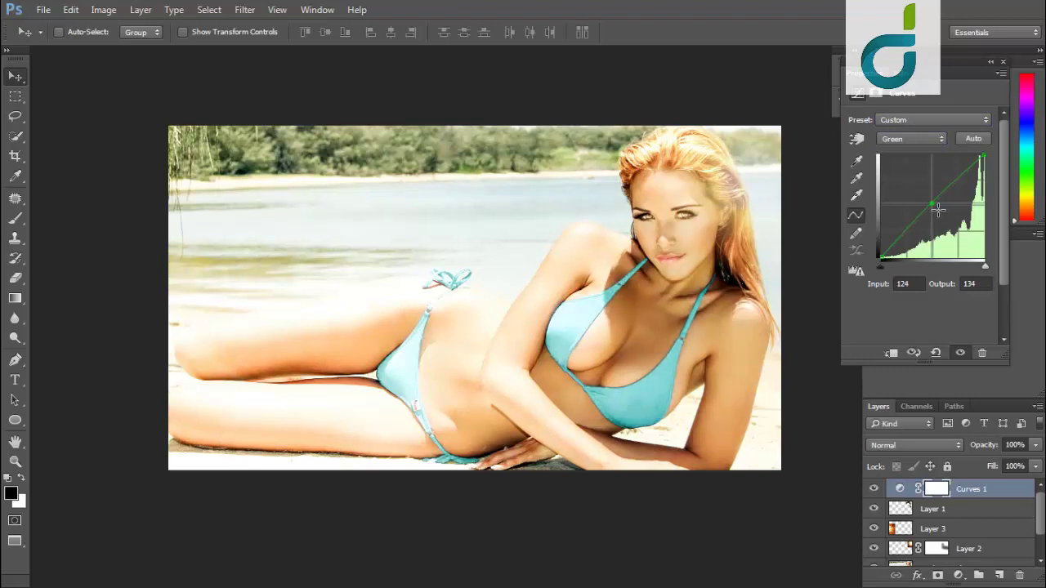
{"action": "left_click_drag", "start_coordinate": [939, 210], "coordinate": [940, 212]}
{"action": "left_click", "coordinate": [991, 64]}
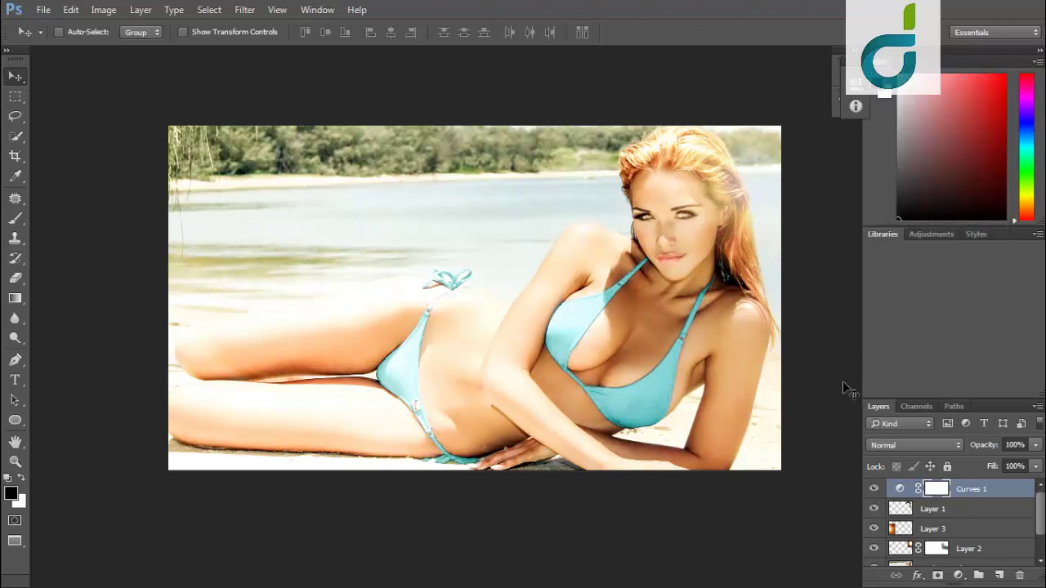
{"action": "left_click", "coordinate": [960, 576]}
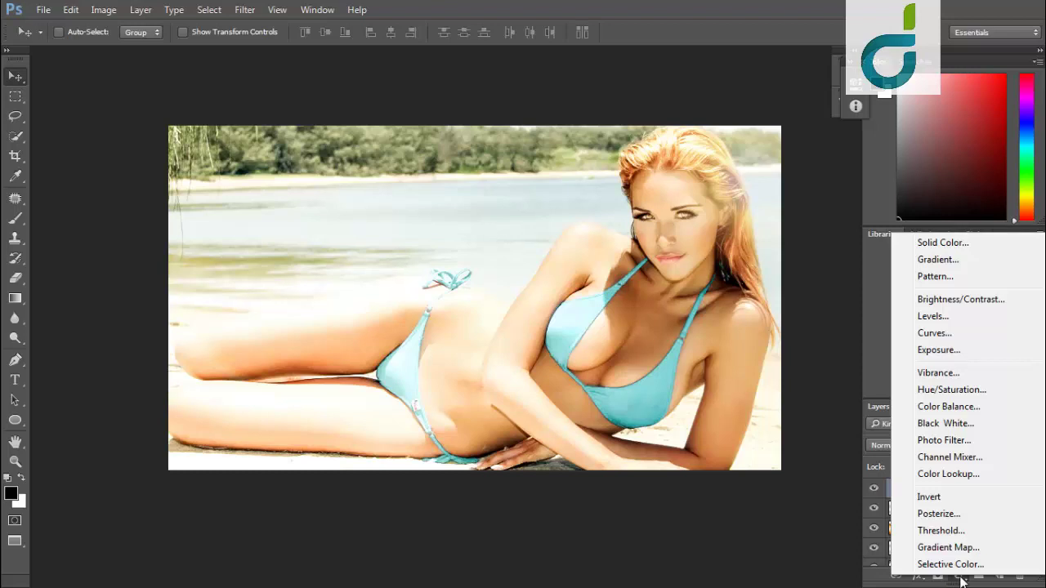
{"action": "left_click", "coordinate": [961, 580]}
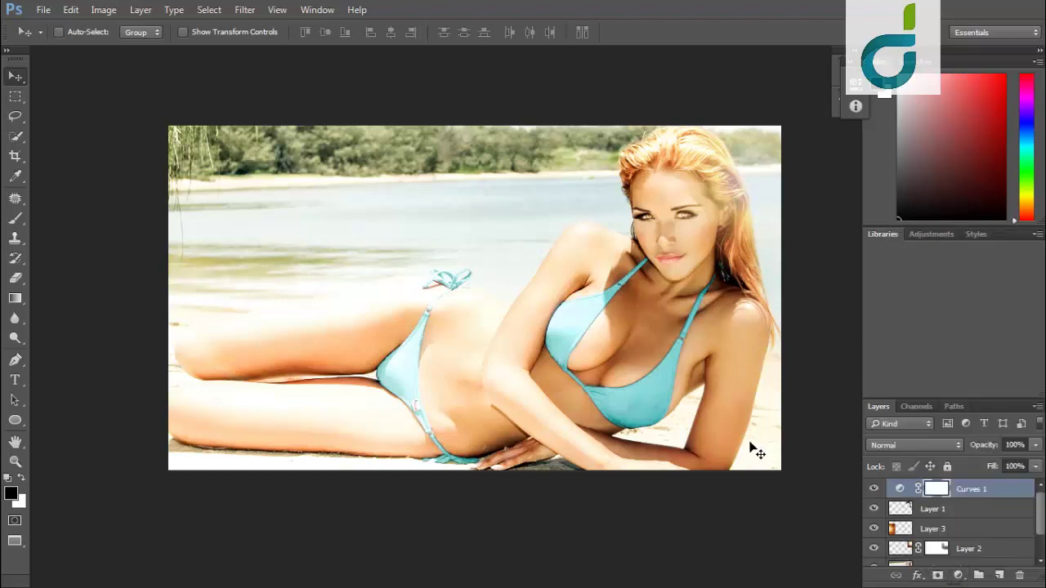